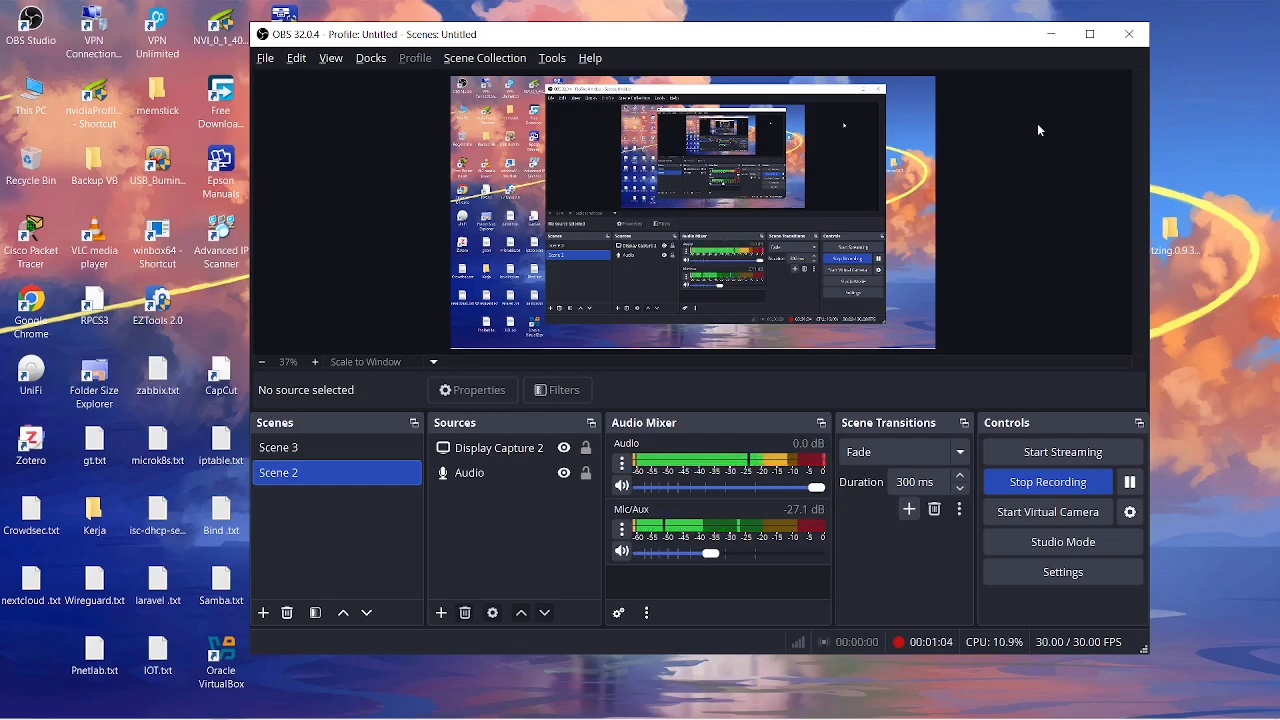
Minimize OBS Studio so the Windows desktop is visible while recording continues
click(1051, 34)
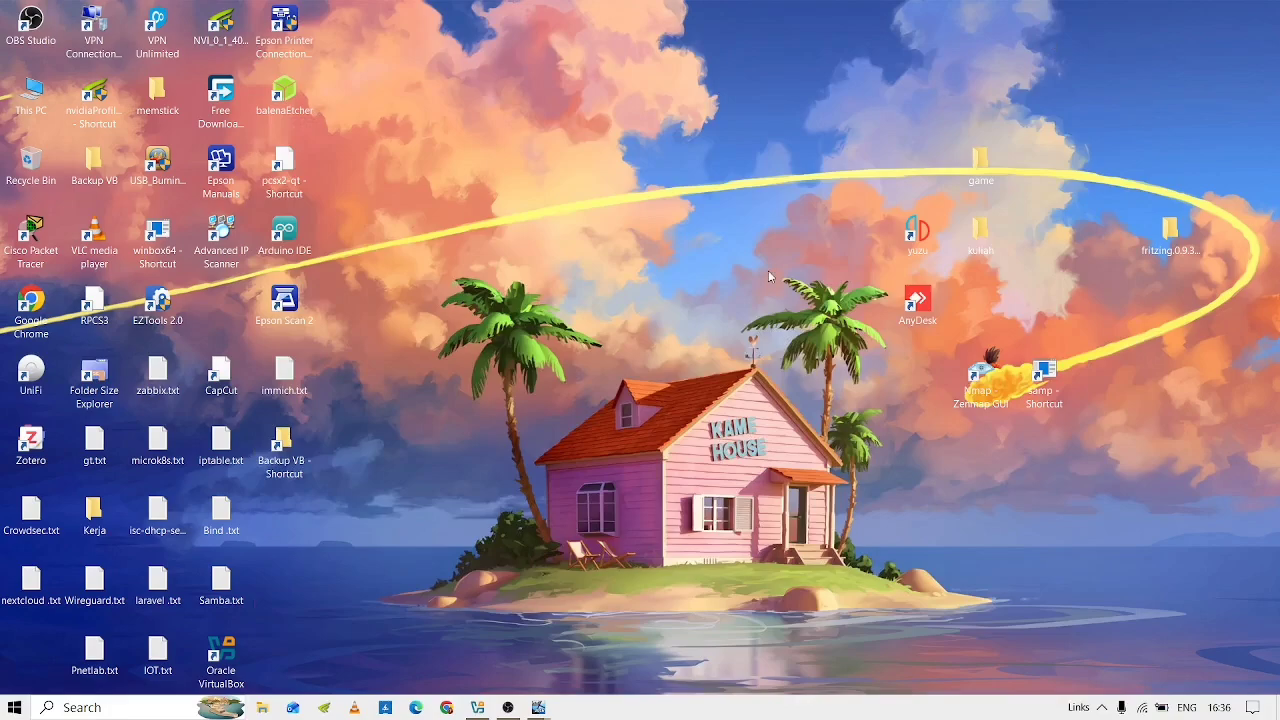
Unlock the ADDS VM with Insert Ctrl-Alt-Del, sign in as administrator, and dismiss the shutdown tracker
key(alt+Tab)
key(alt+Tab)
key(alt+Tab)
key(alt+Tab)
key(alt+Tab)
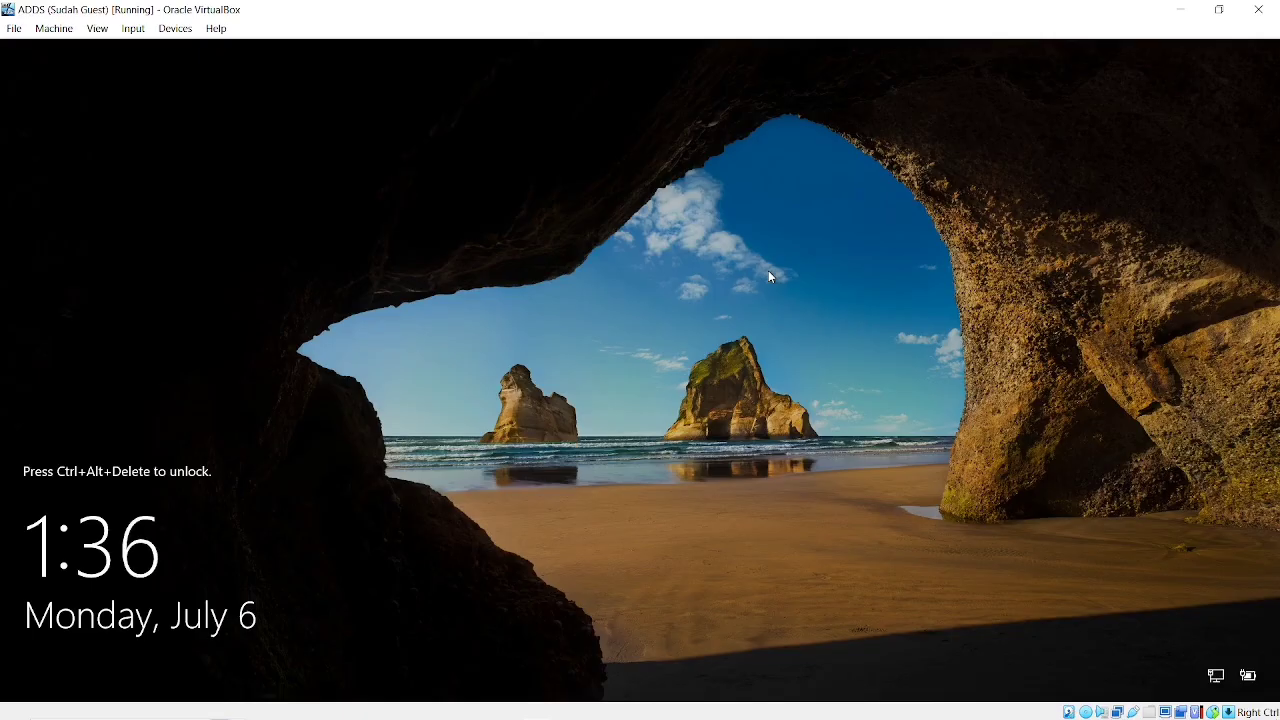
click(132, 29)
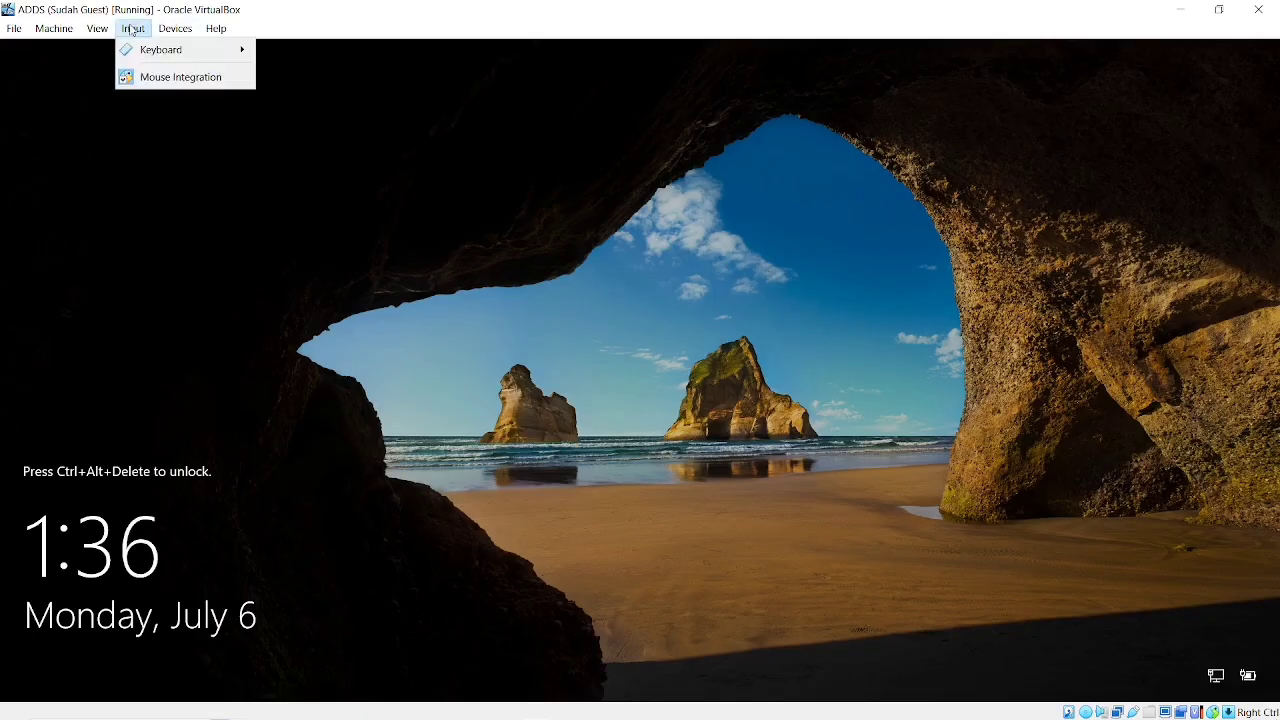
mouse_move(160, 49)
click(293, 91)
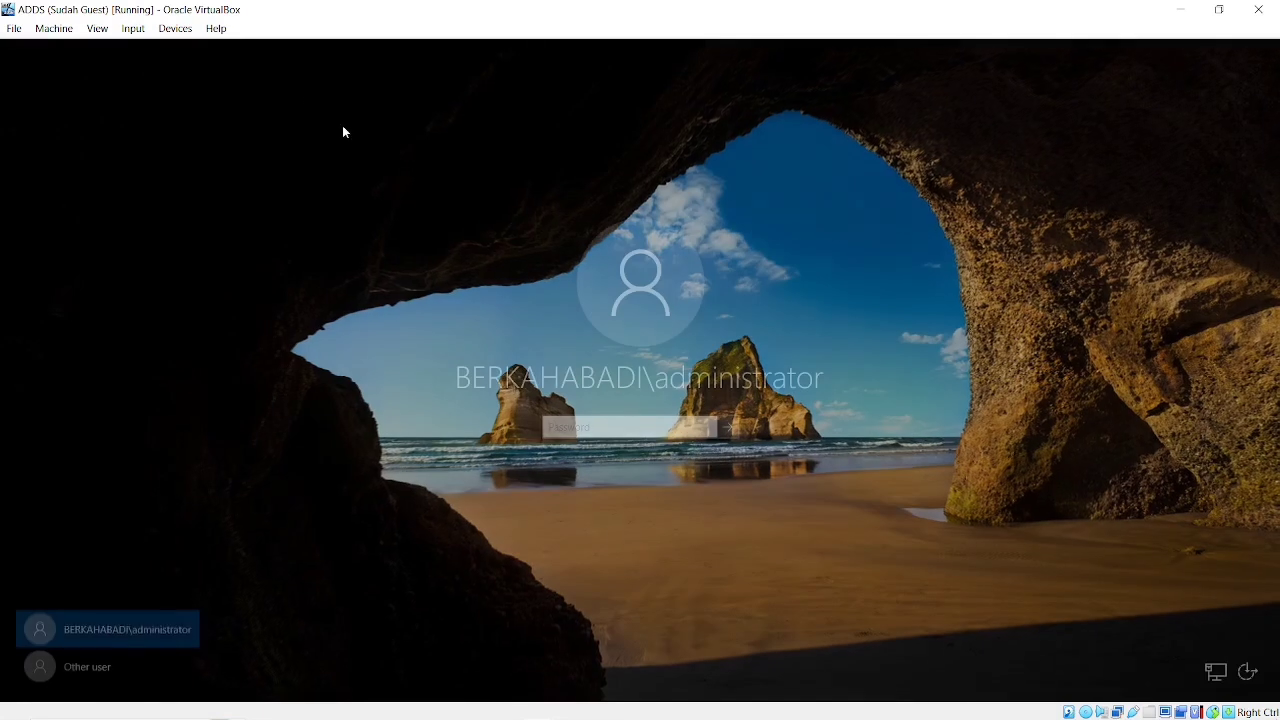
text(••••)
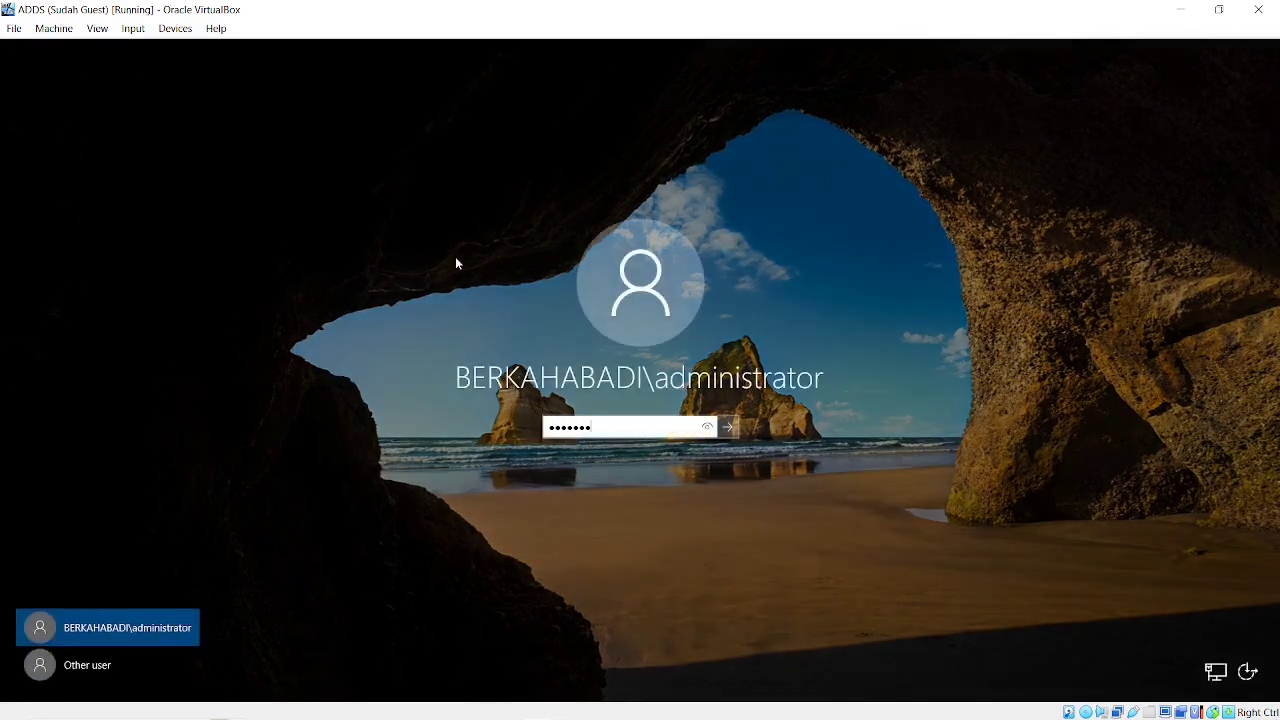
text(•••••)
key(Return)
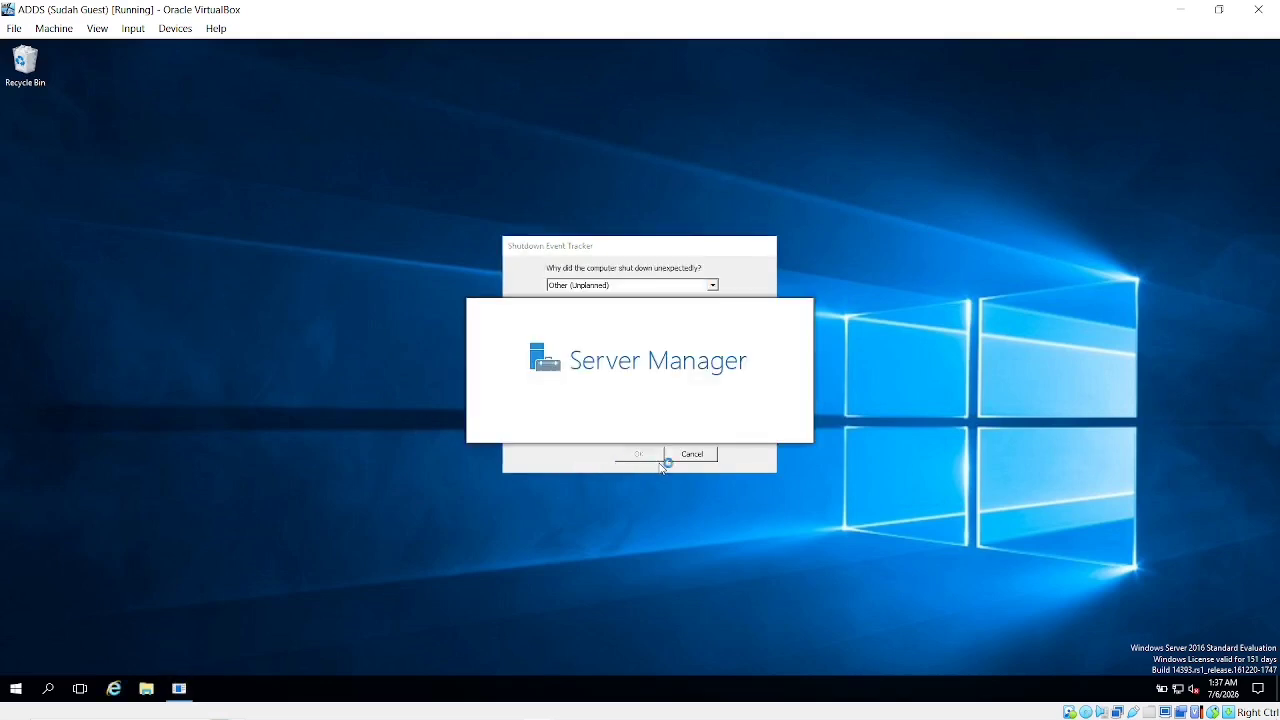
click(688, 454)
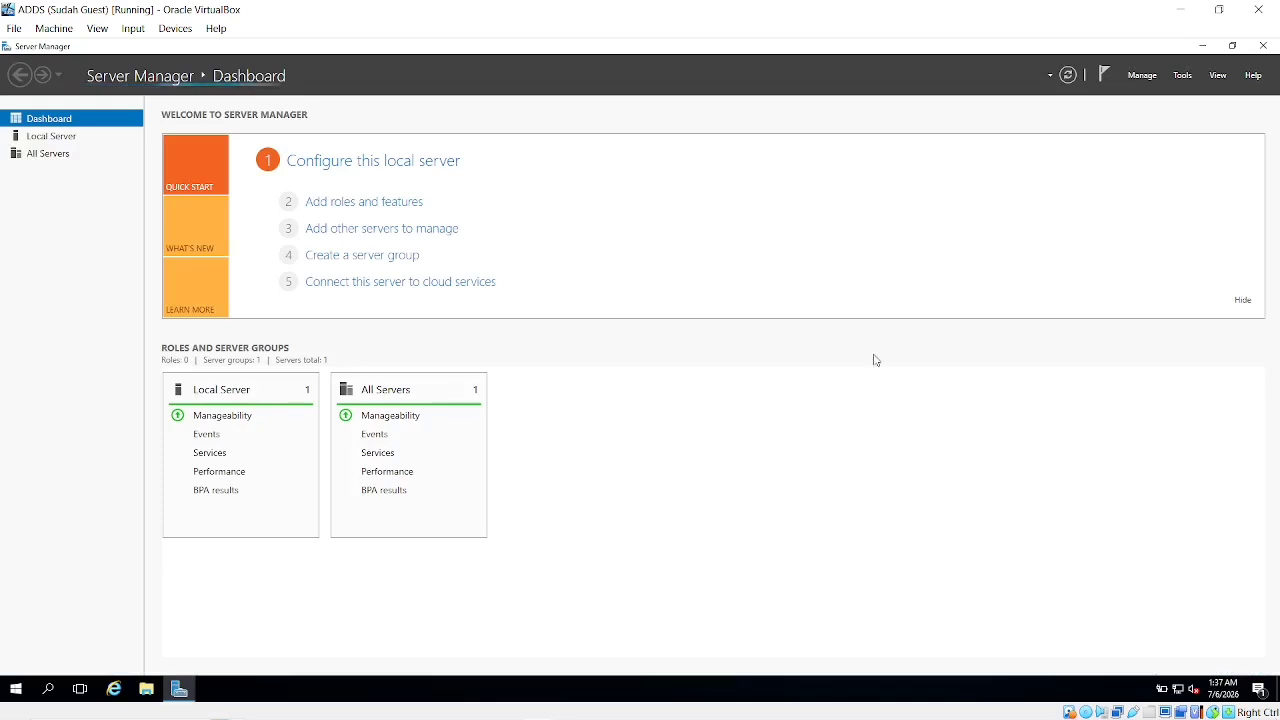
click(1183, 76)
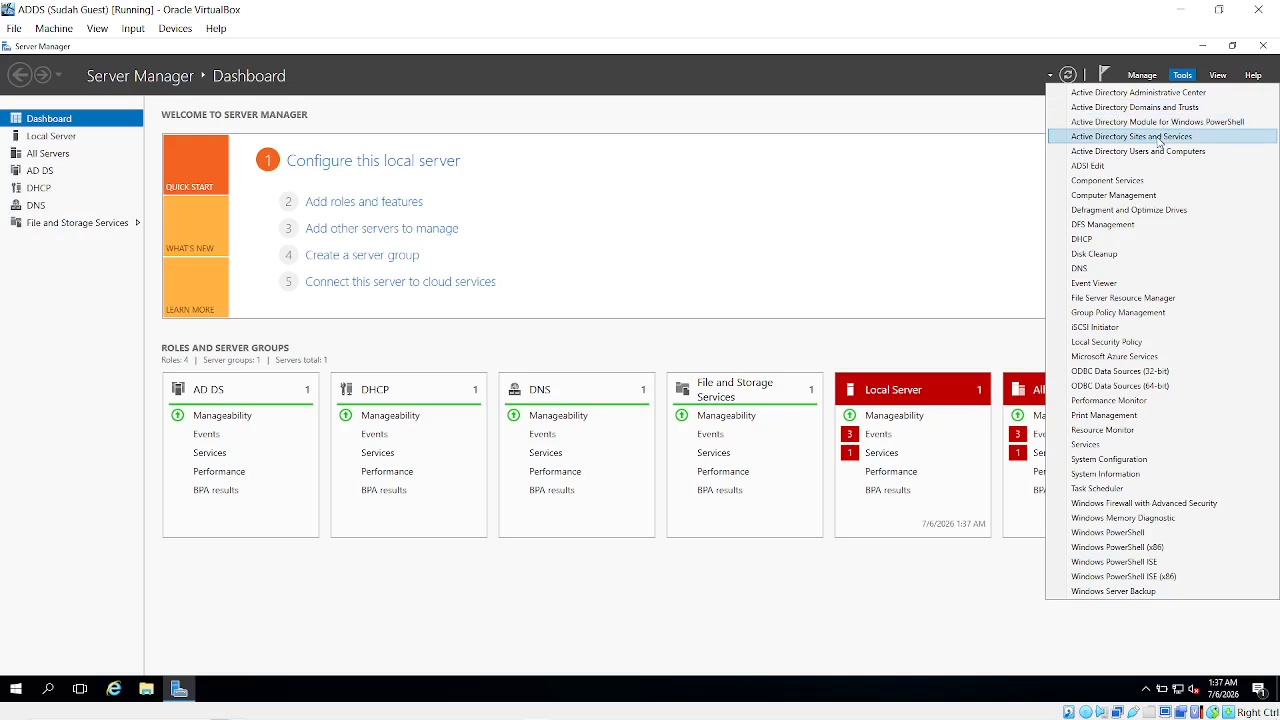
click(1158, 137)
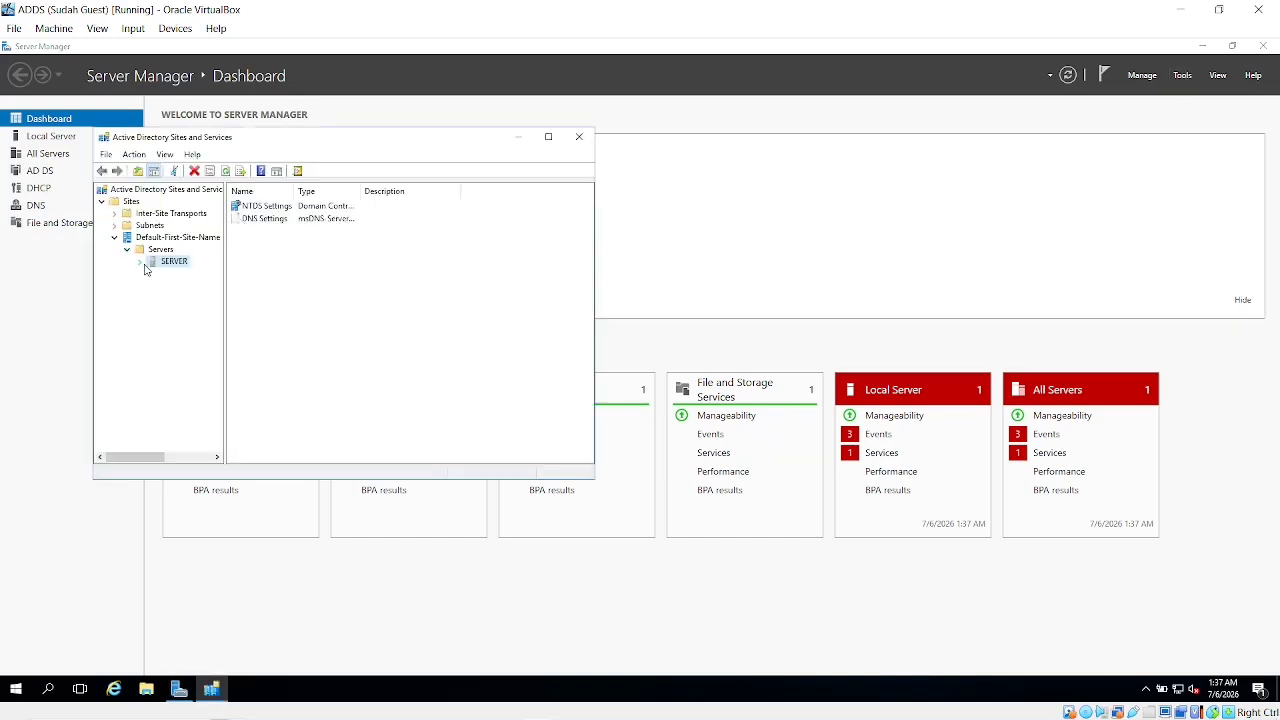
click(141, 263)
right_click(177, 266)
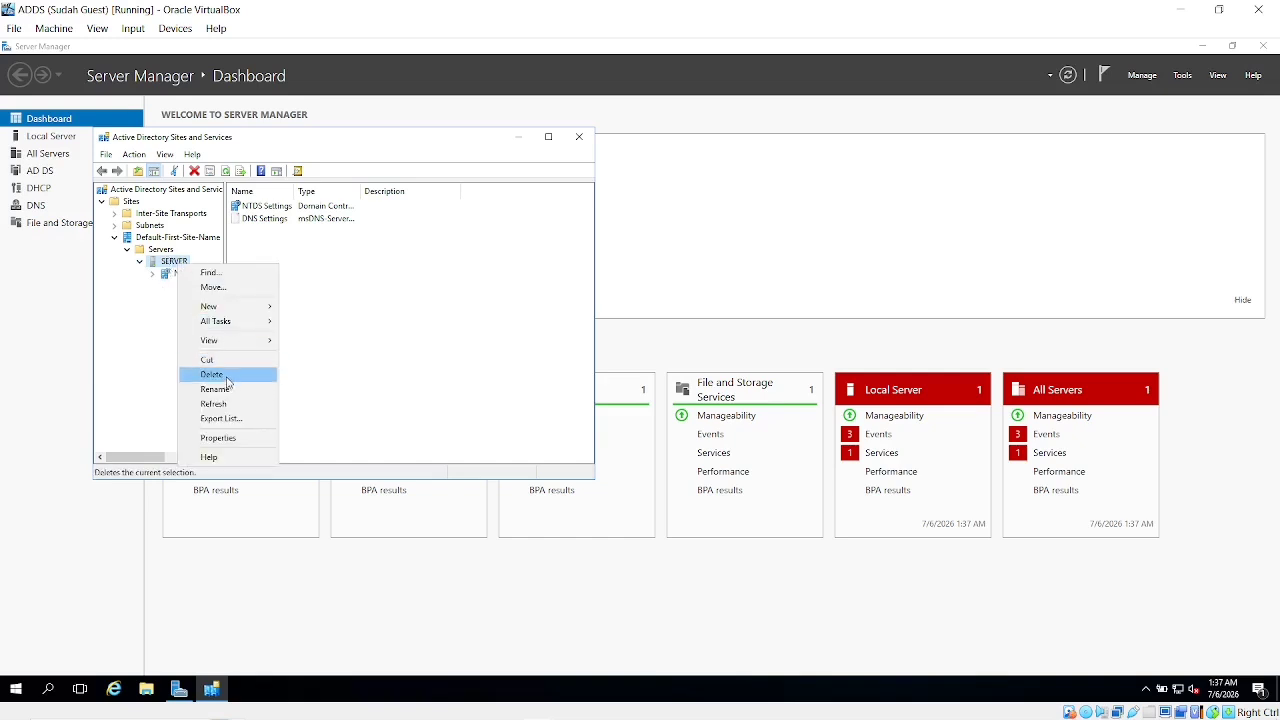
click(420, 336)
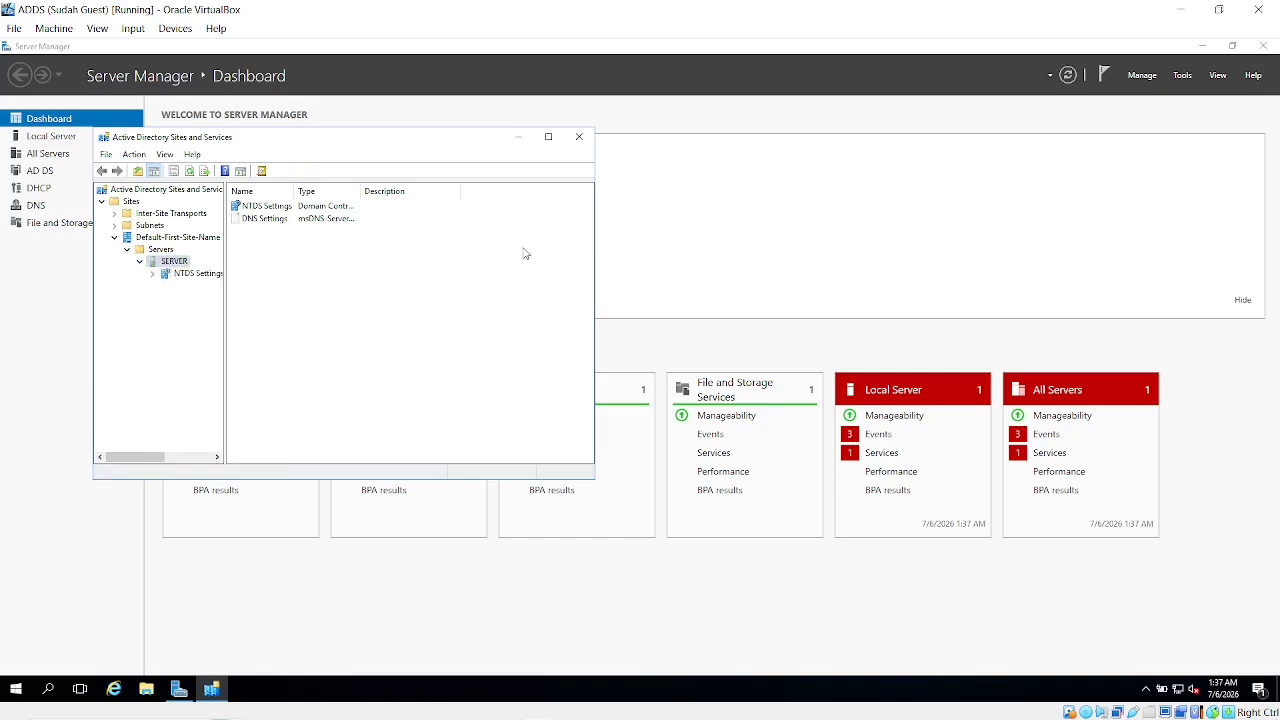
click(582, 138)
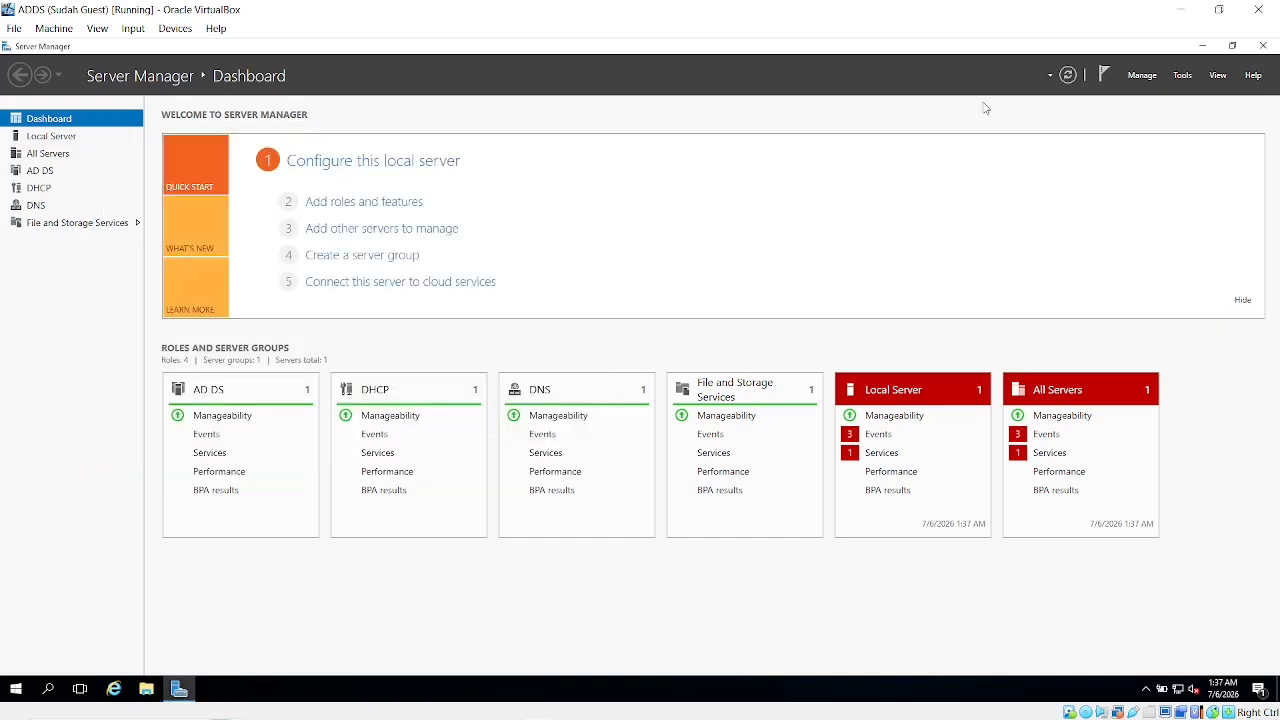
Open Active Directory Users and Computers and browse ForeignSecurityPrincipals, HR, IT and Karyawan to see kenny
click(1181, 78)
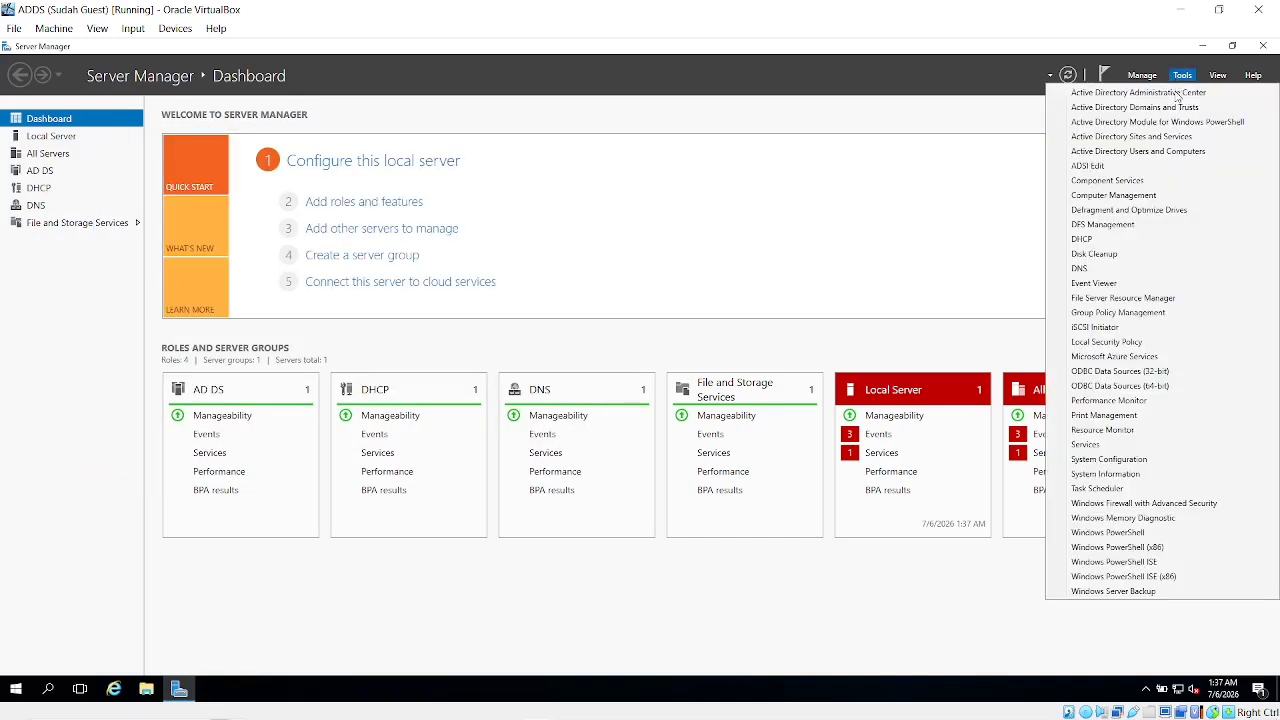
click(1129, 153)
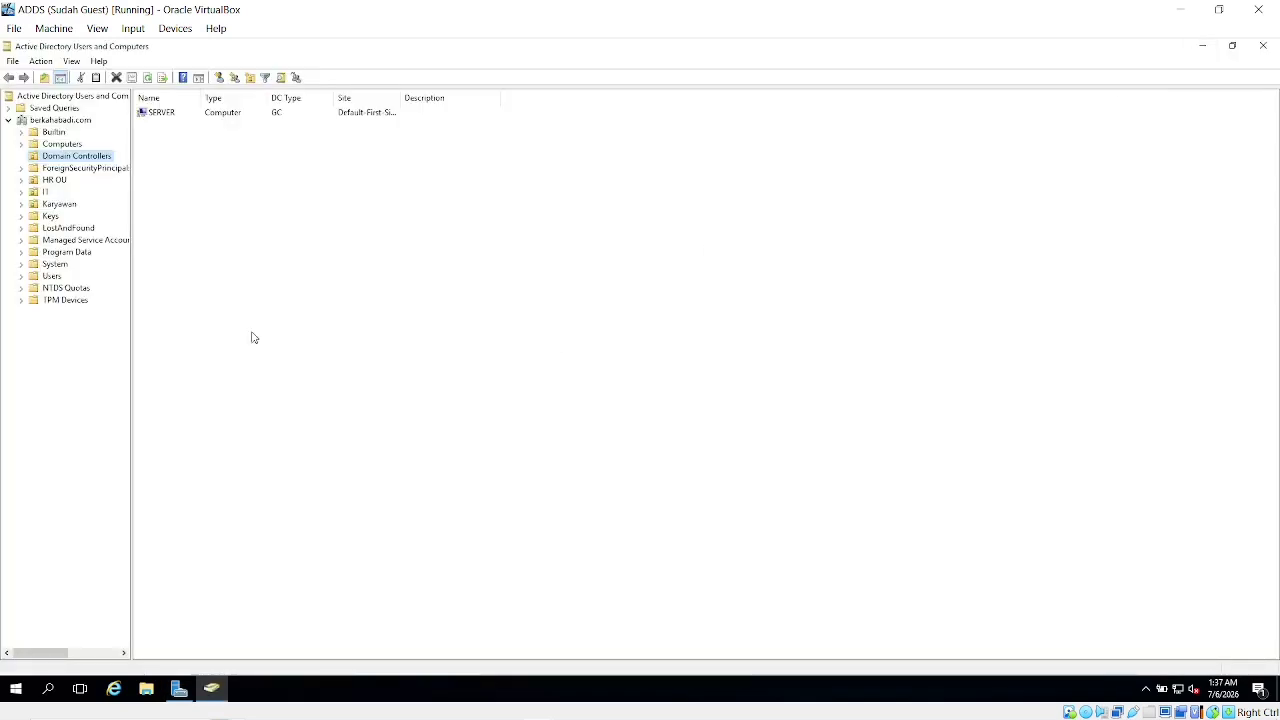
click(60, 169)
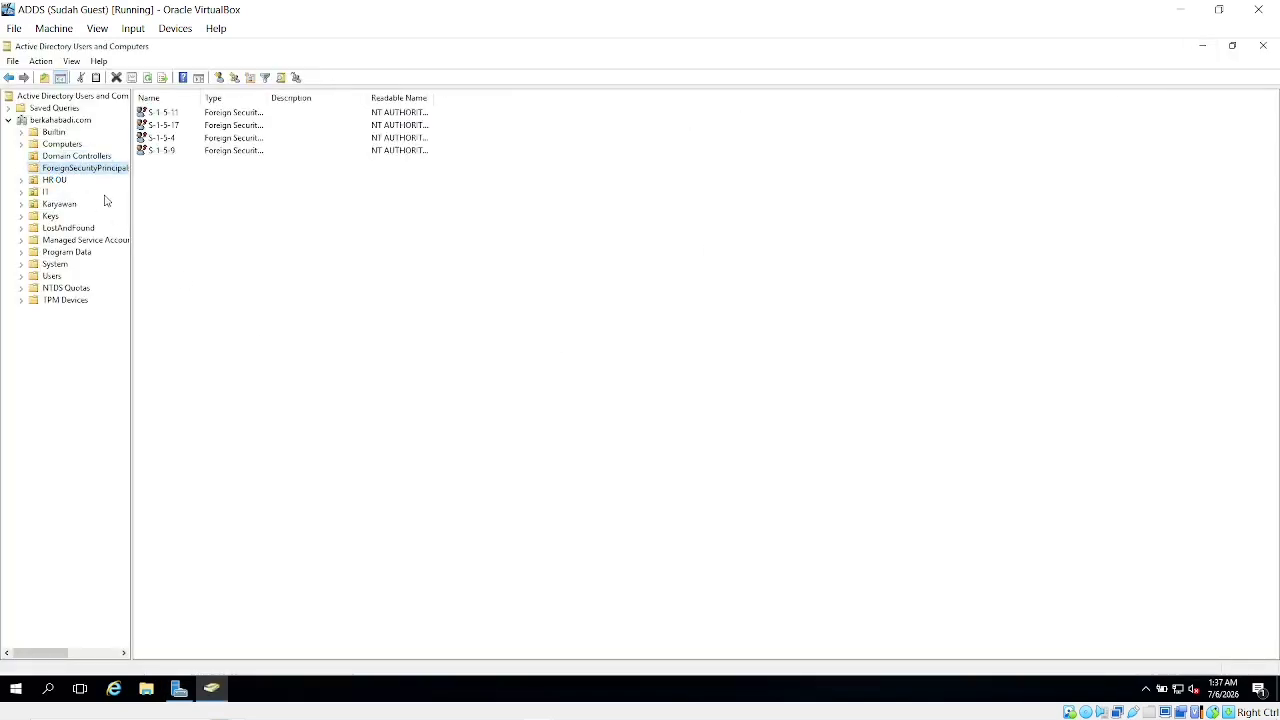
click(57, 179)
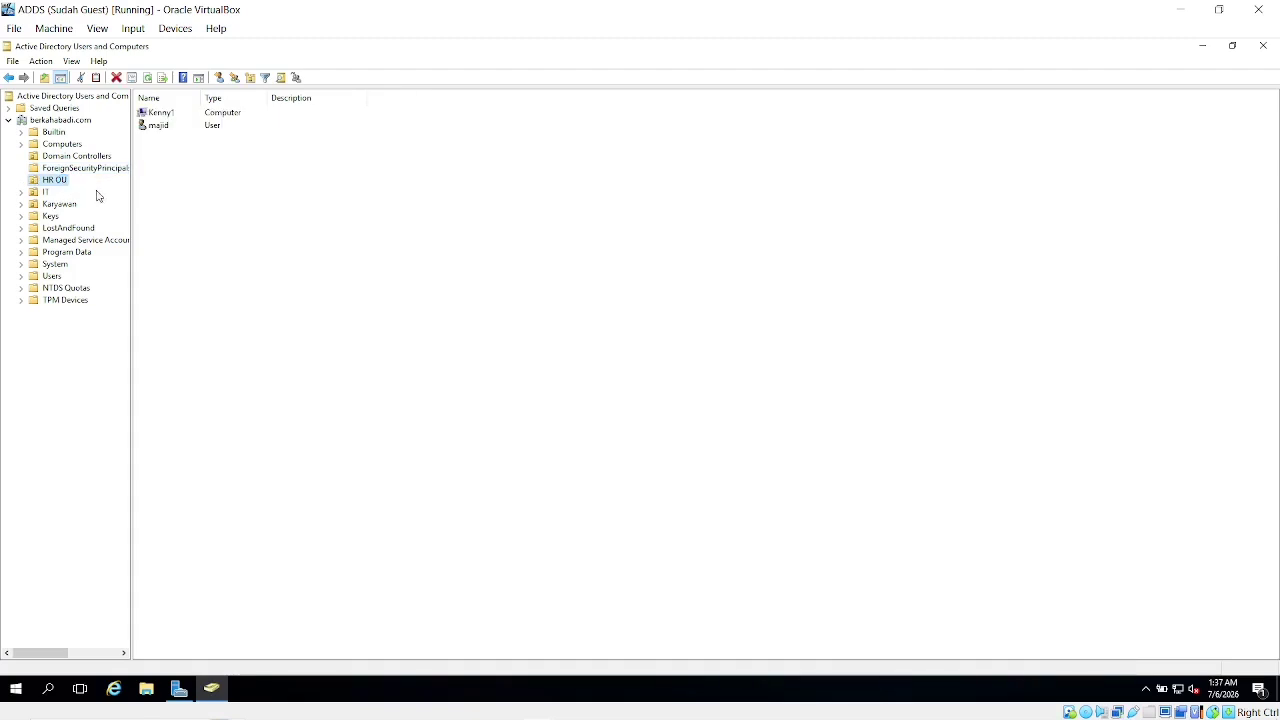
click(41, 194)
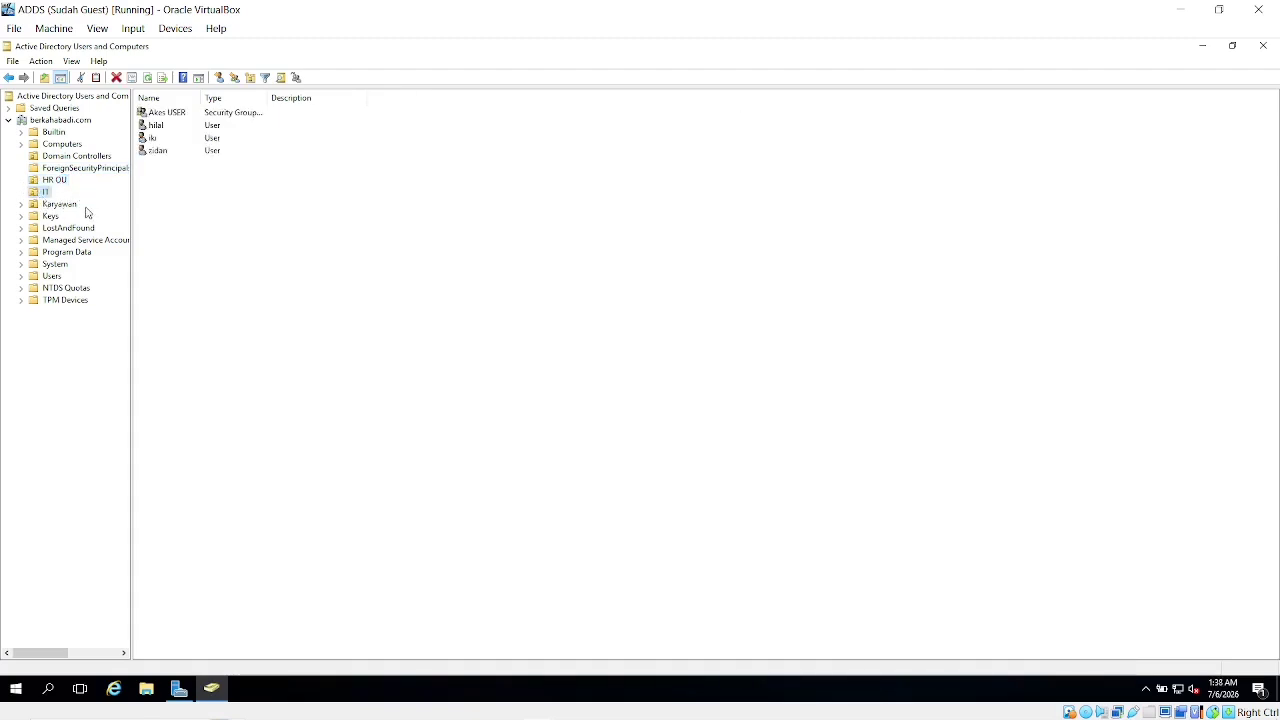
click(60, 204)
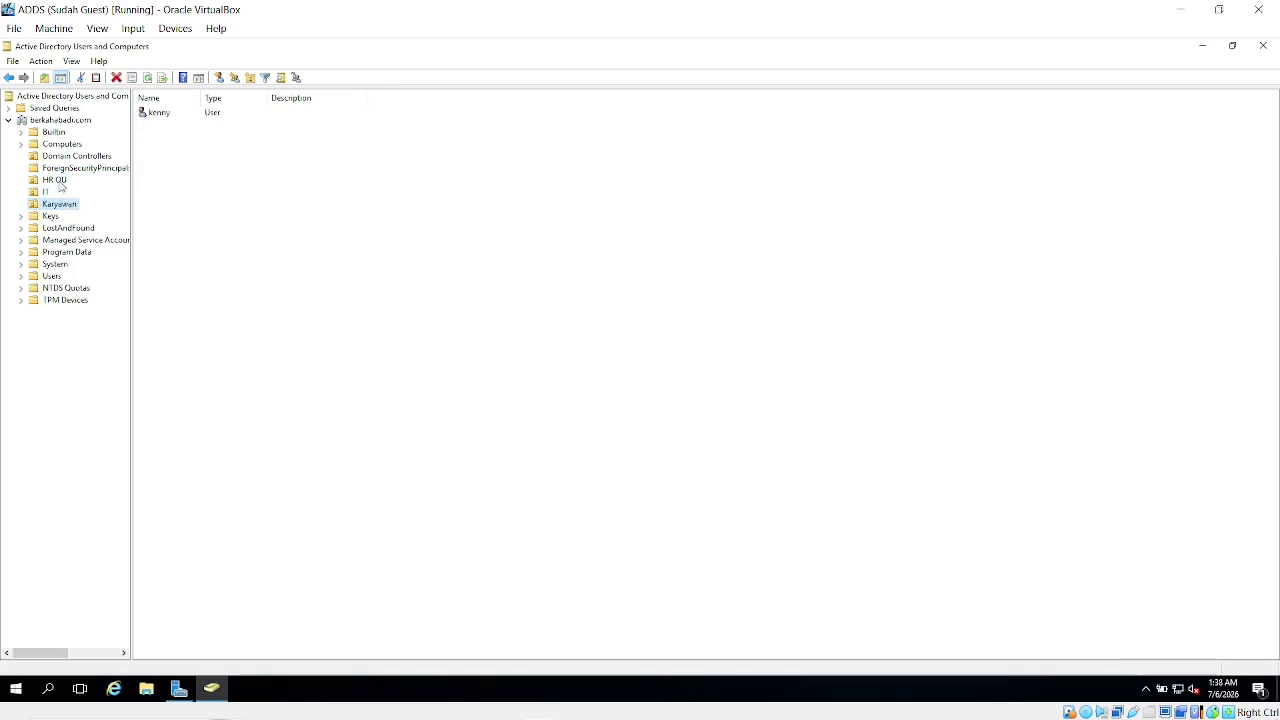
click(1197, 11)
Unlock the ADDS 2 VM with Insert Ctrl-Alt-Del and sign in as Administrator
key(alt+Tab)
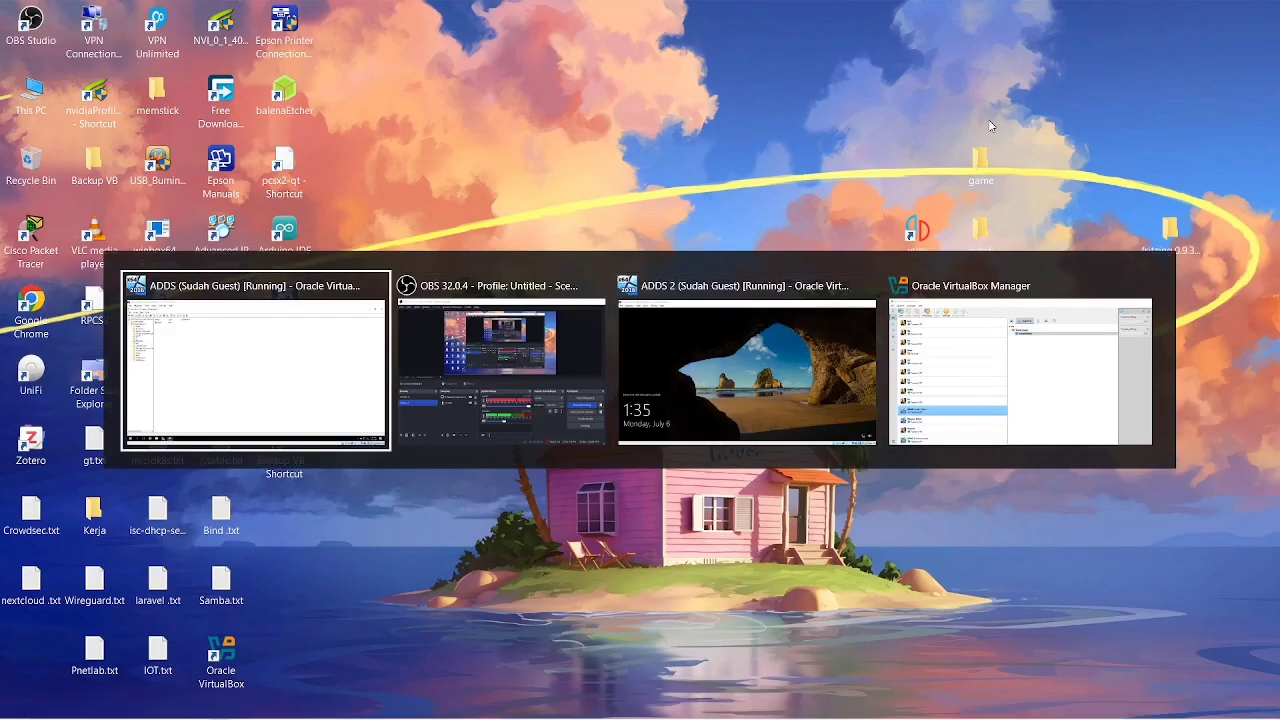
key(alt+Tab)
key(alt+Tab)
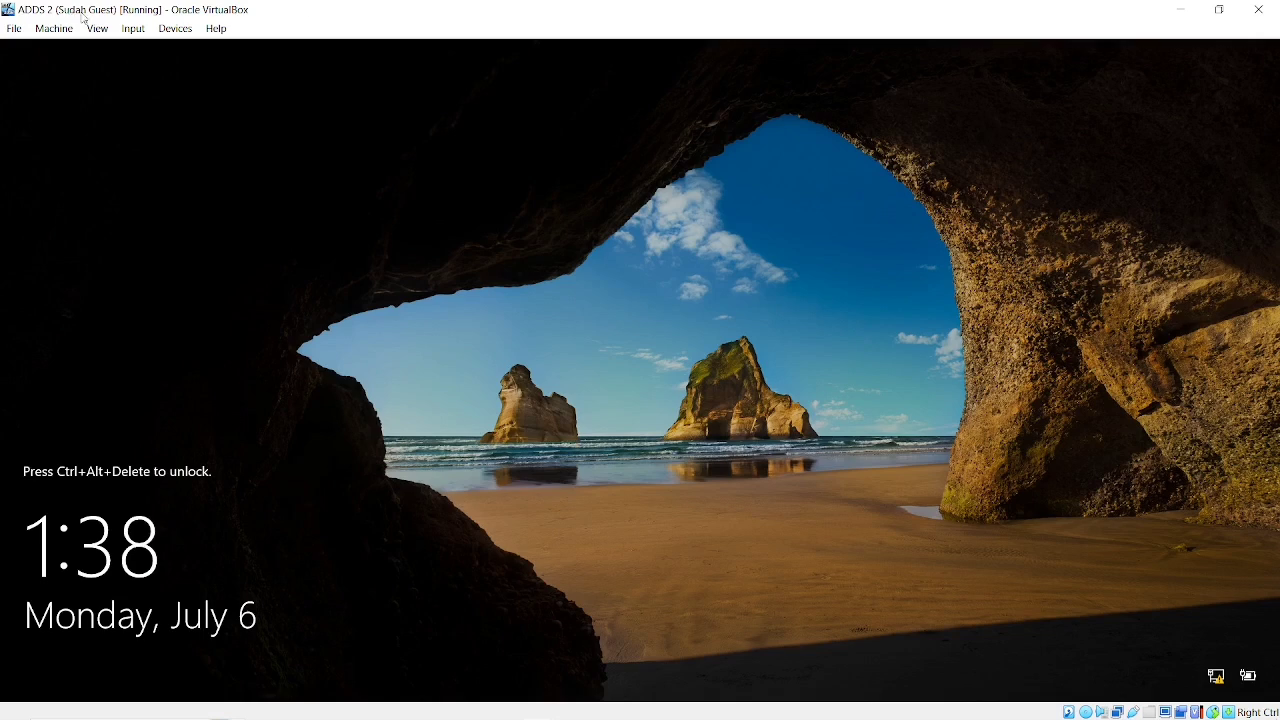
click(133, 28)
mouse_move(165, 50)
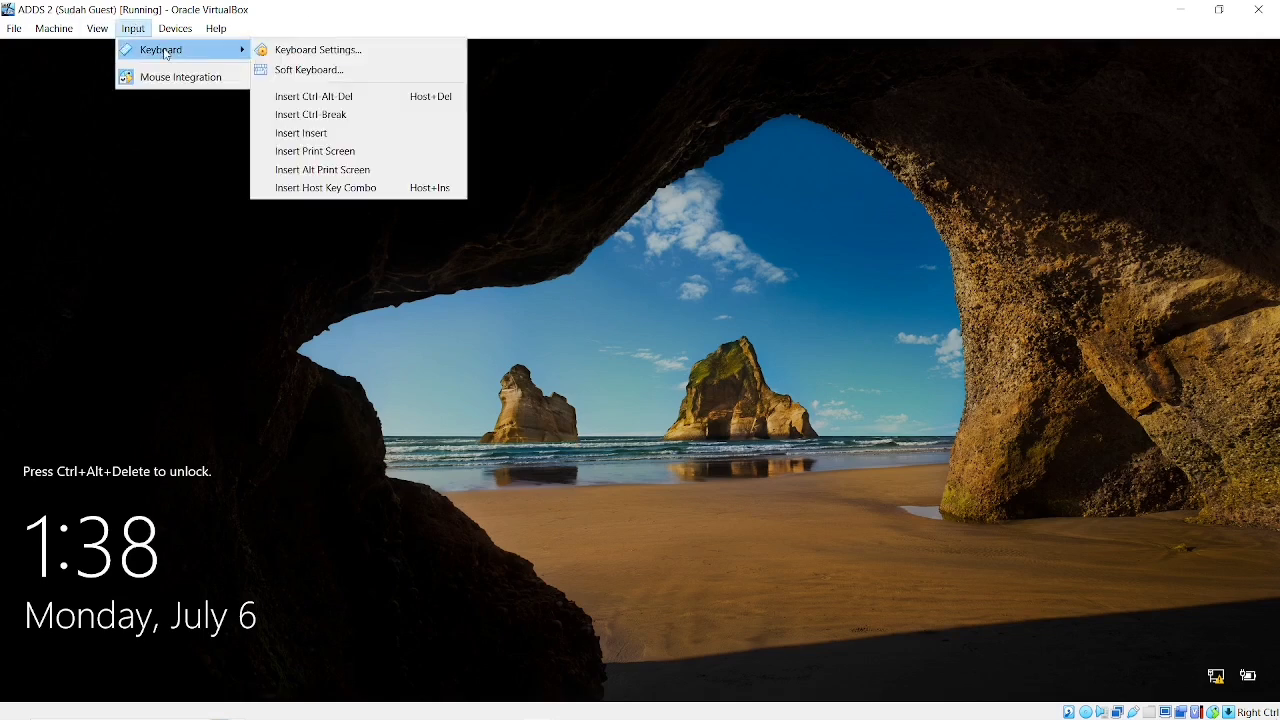
click(295, 96)
text(Pa)
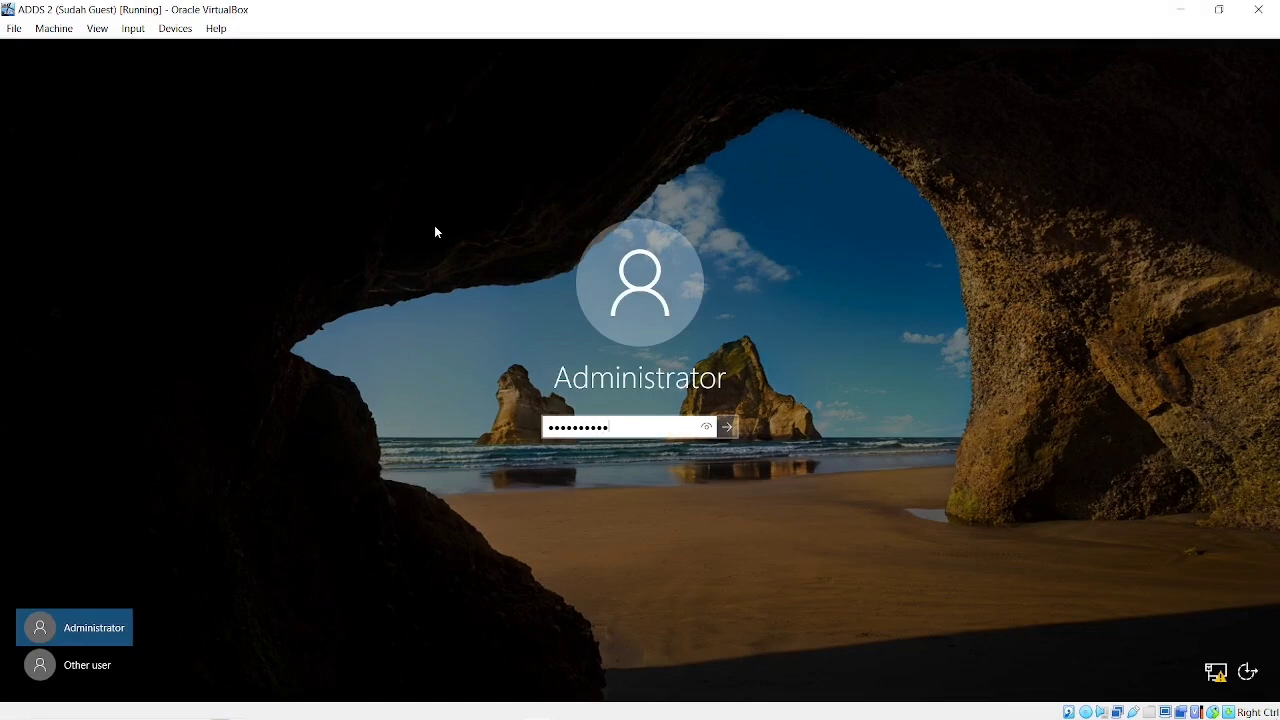
key(Return)
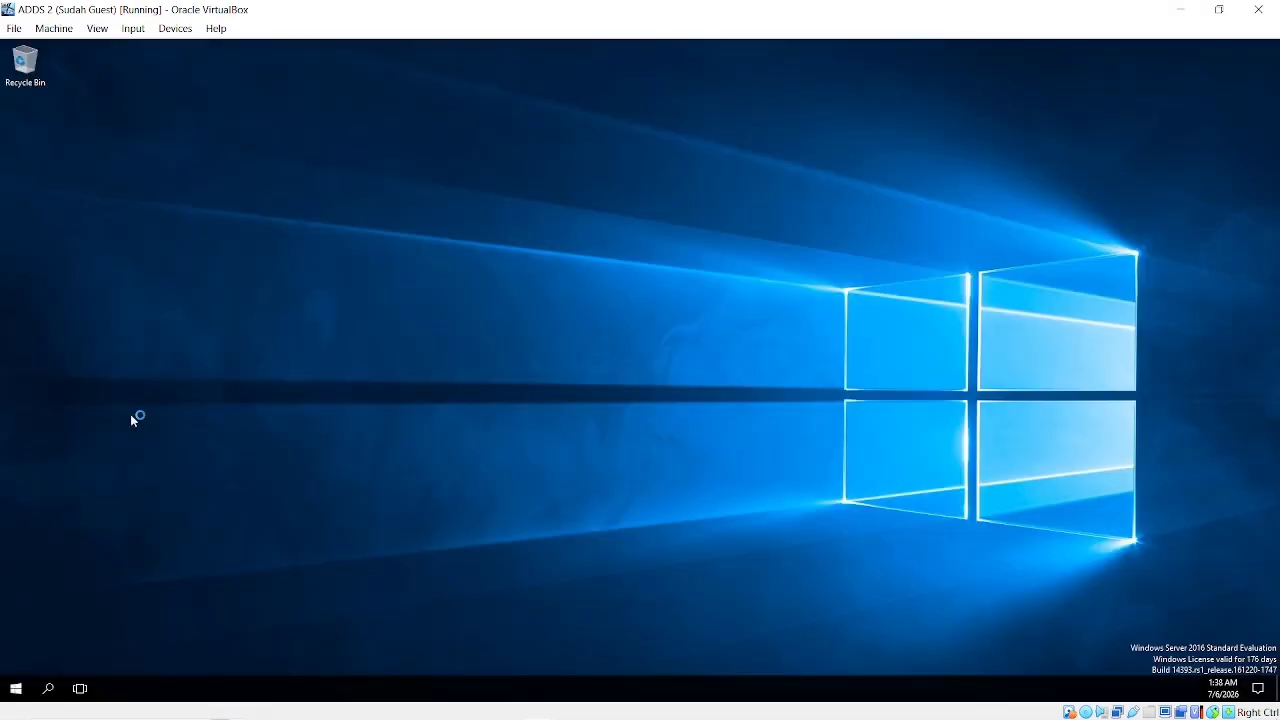
Close Active Directory Users and Computers and Server Manager on ADDS, then return to ADDS 2
click(1185, 6)
key(alt+Tab)
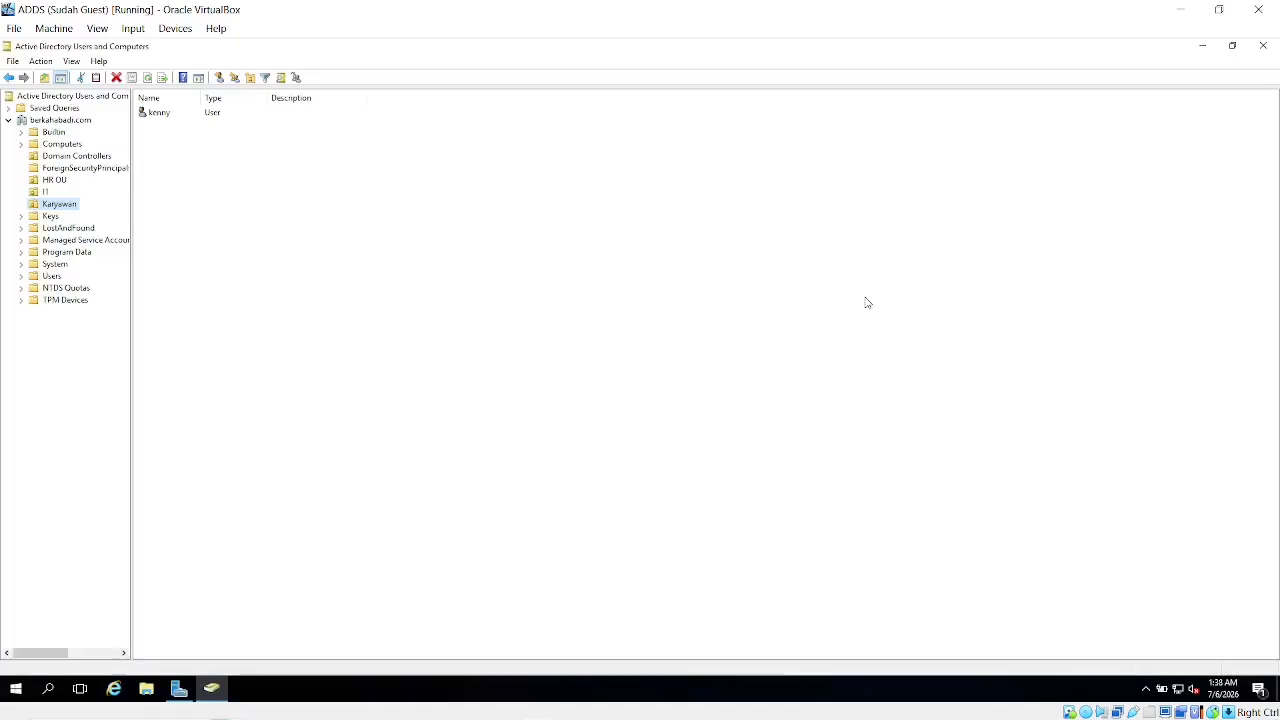
mouse_move(205, 691)
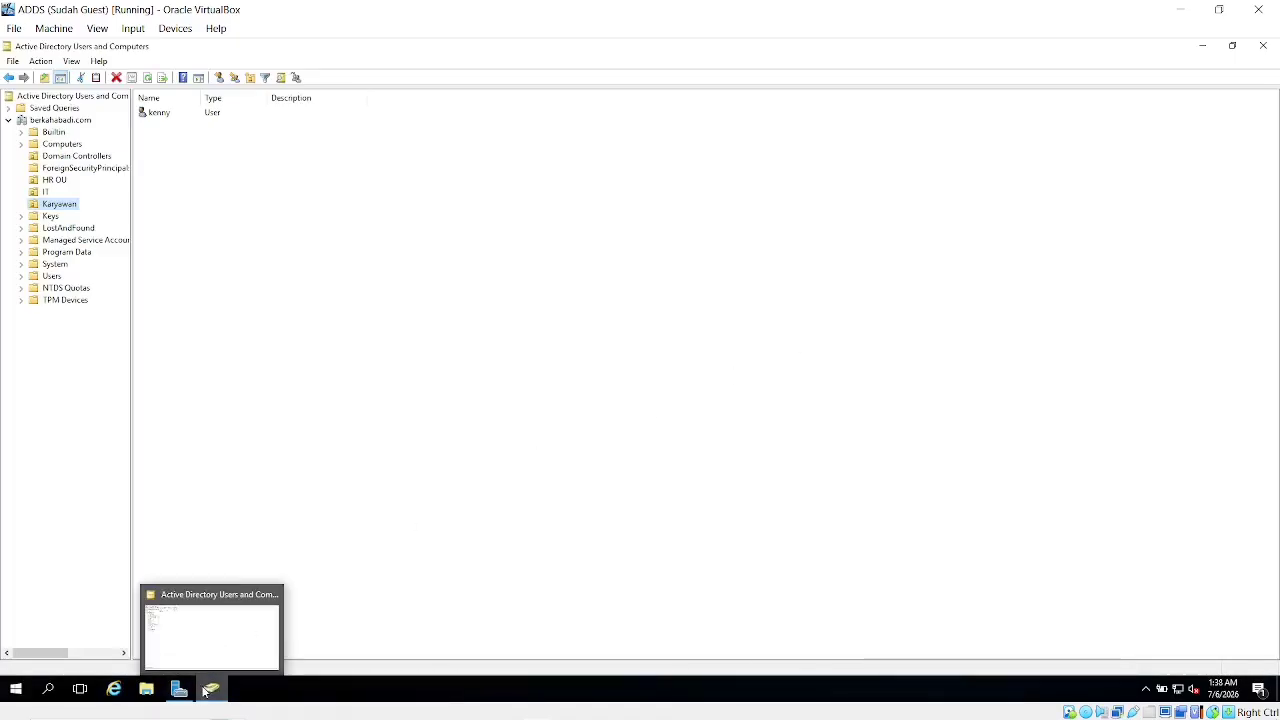
click(273, 594)
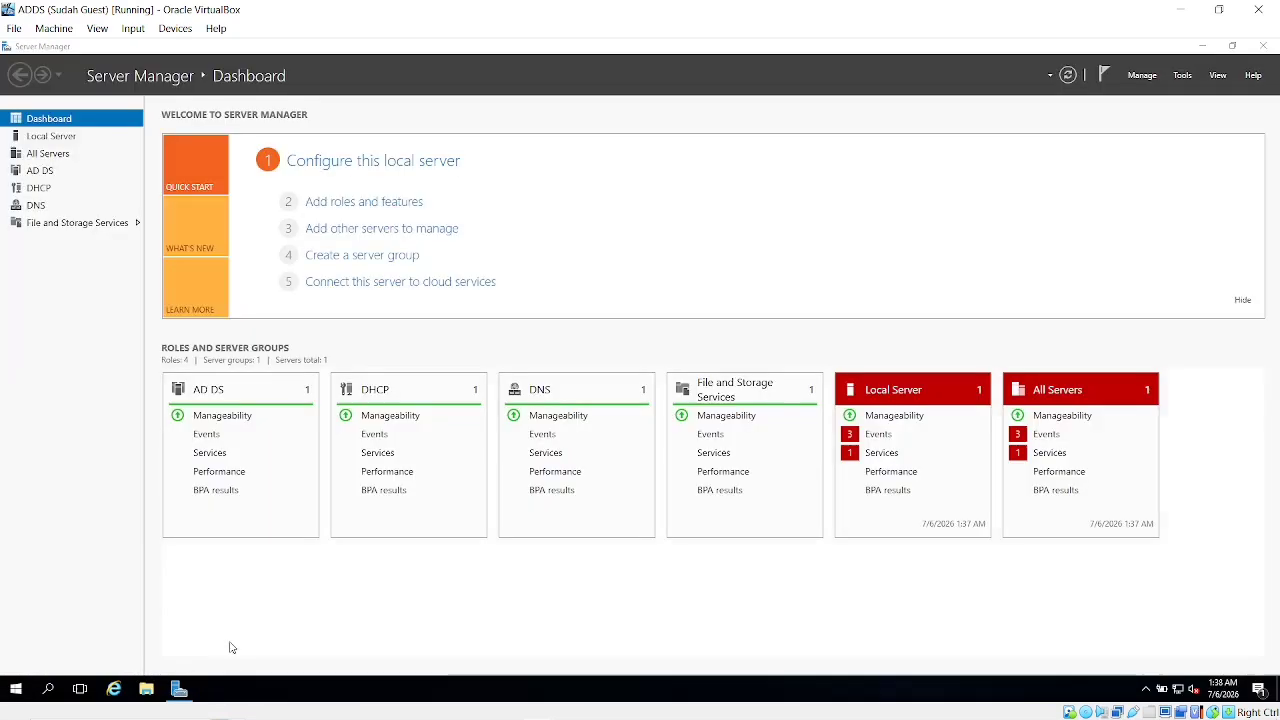
mouse_move(179, 689)
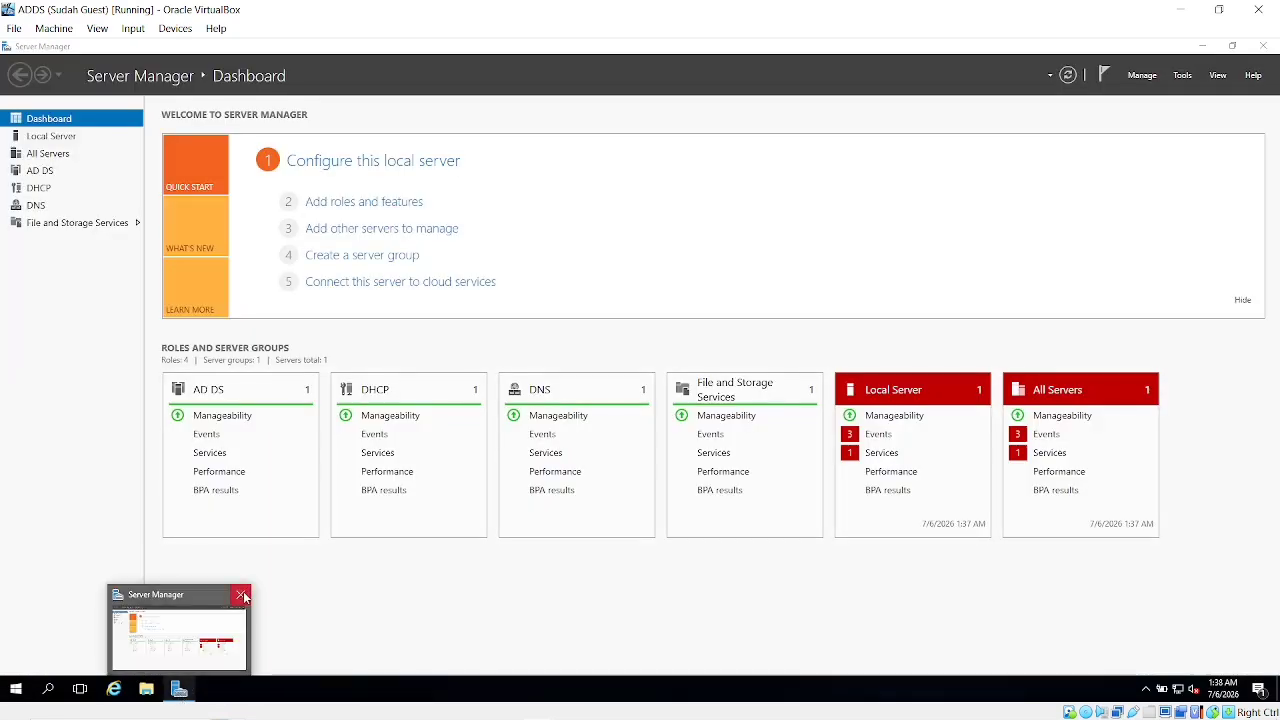
click(243, 596)
click(1180, 10)
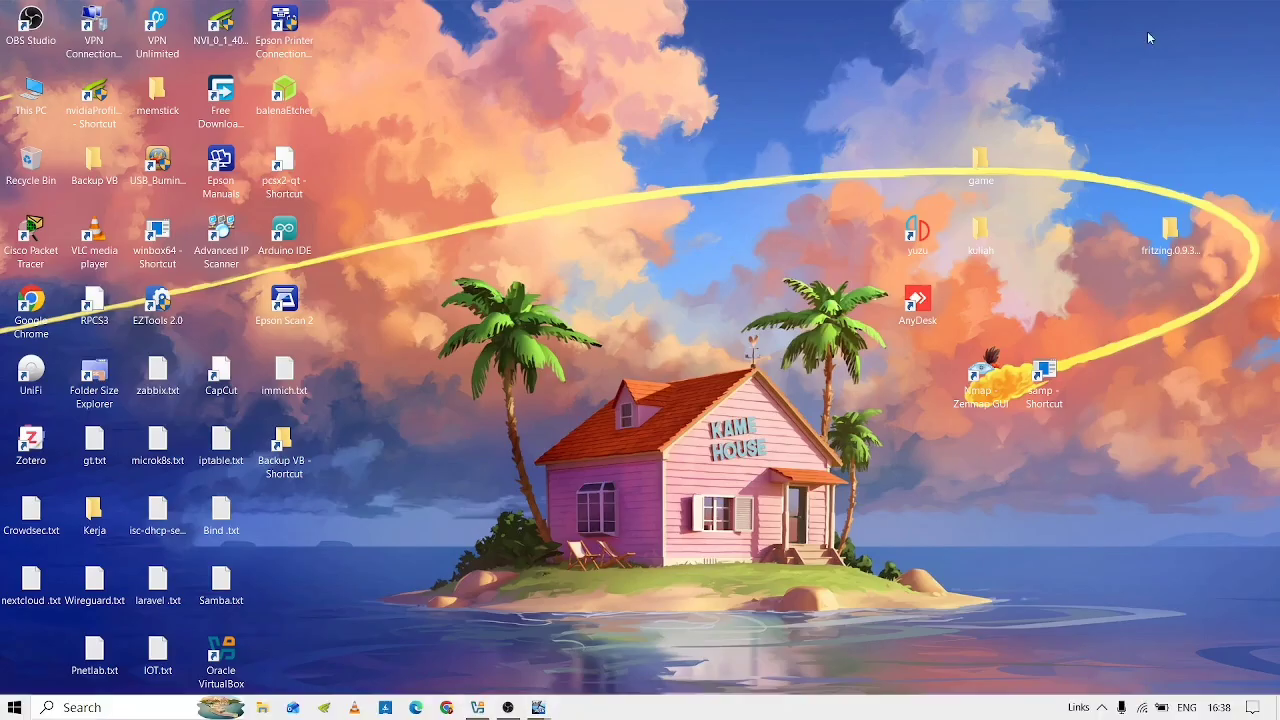
key(alt+Tab)
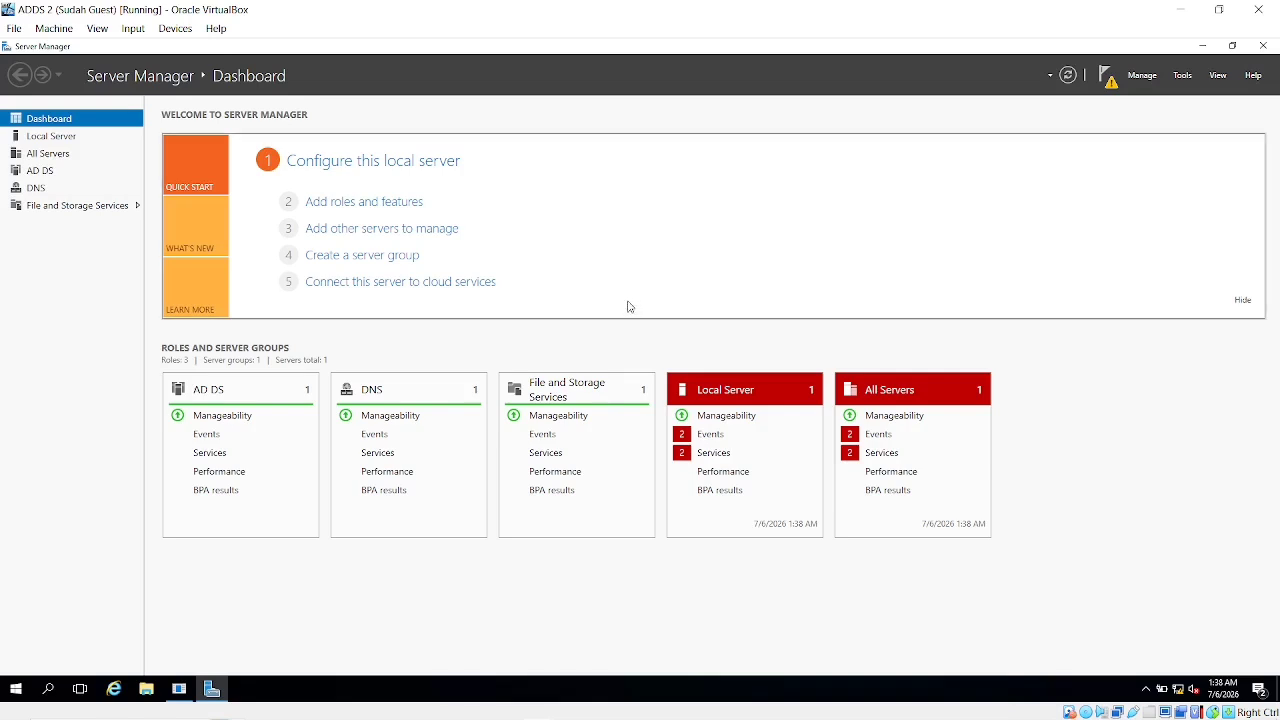
click(1183, 76)
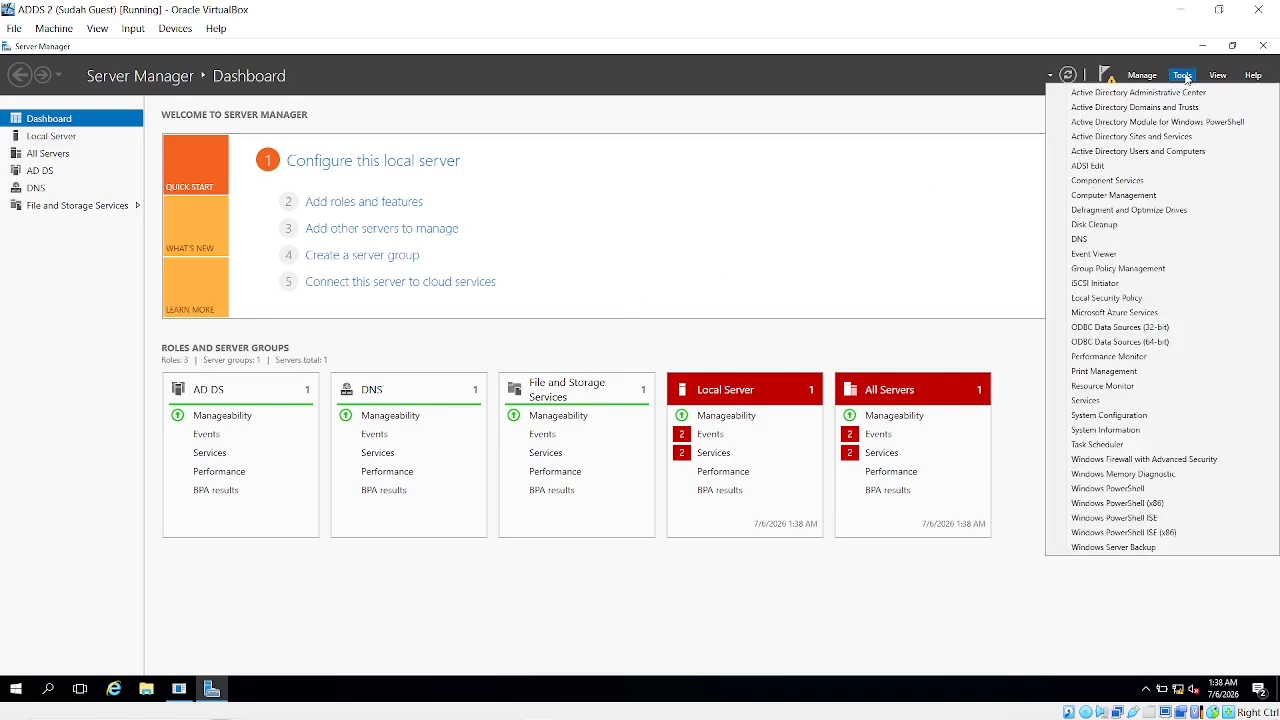
click(1127, 155)
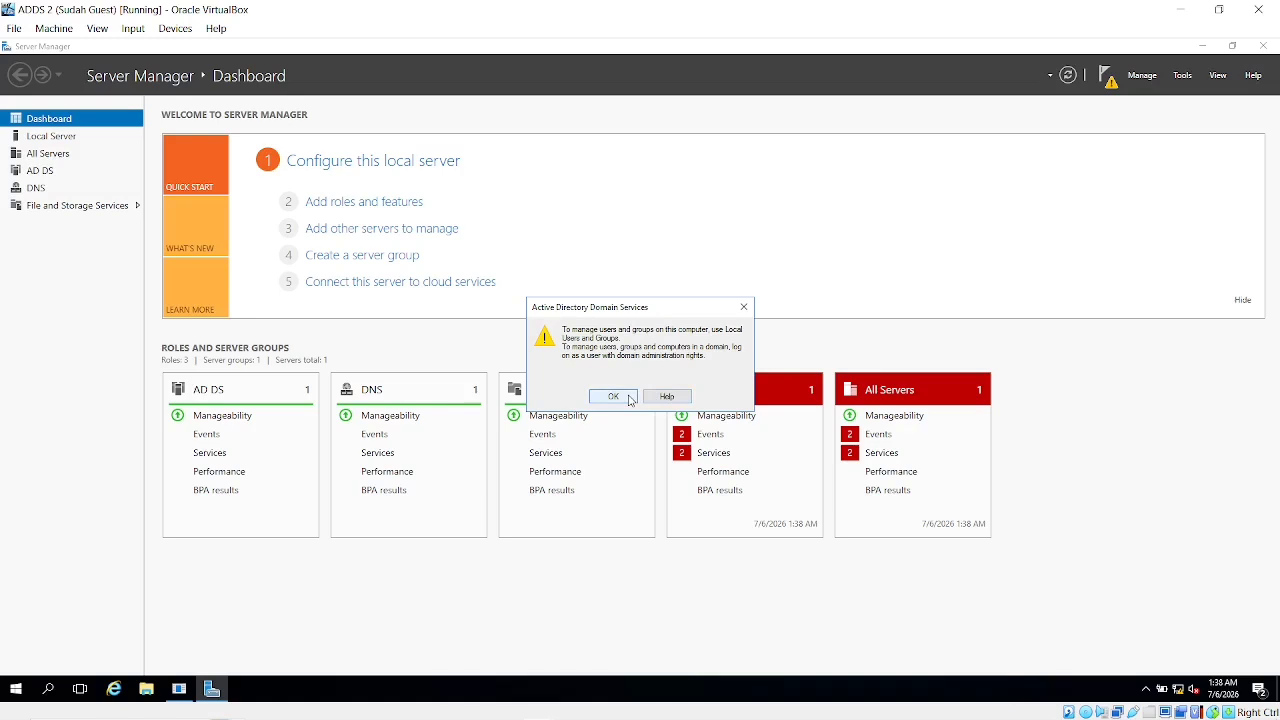
click(613, 397)
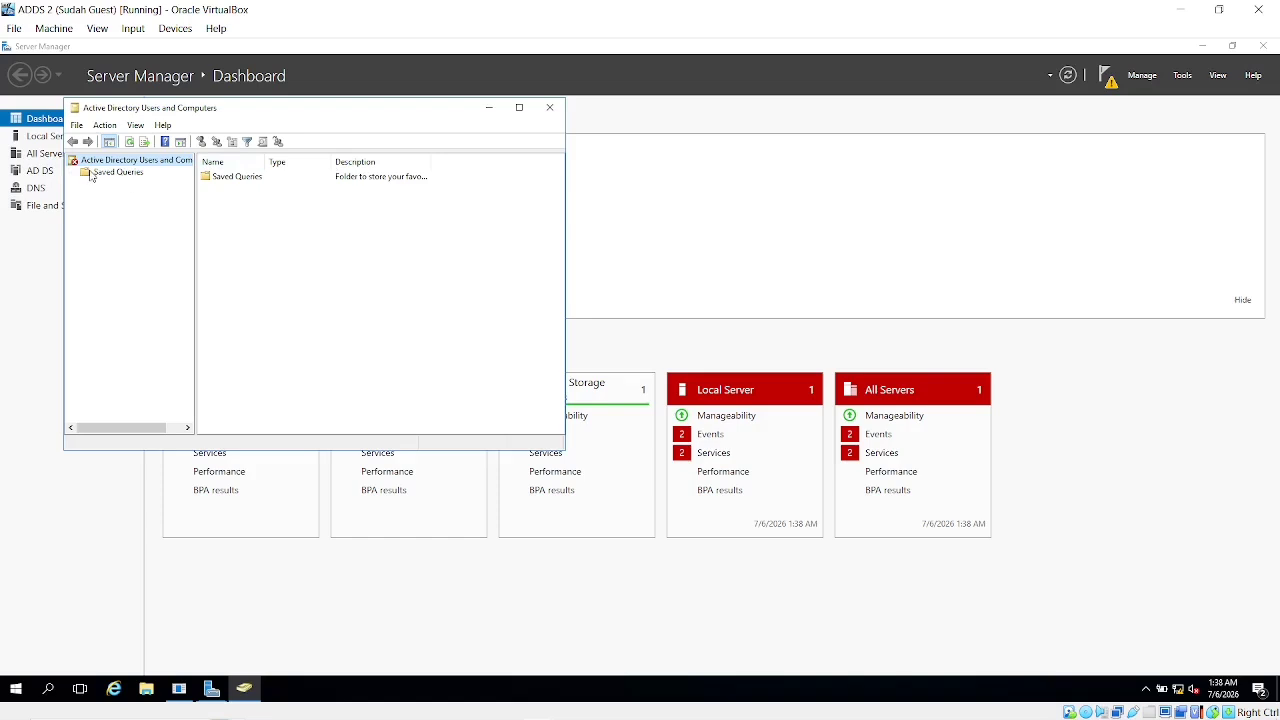
click(551, 108)
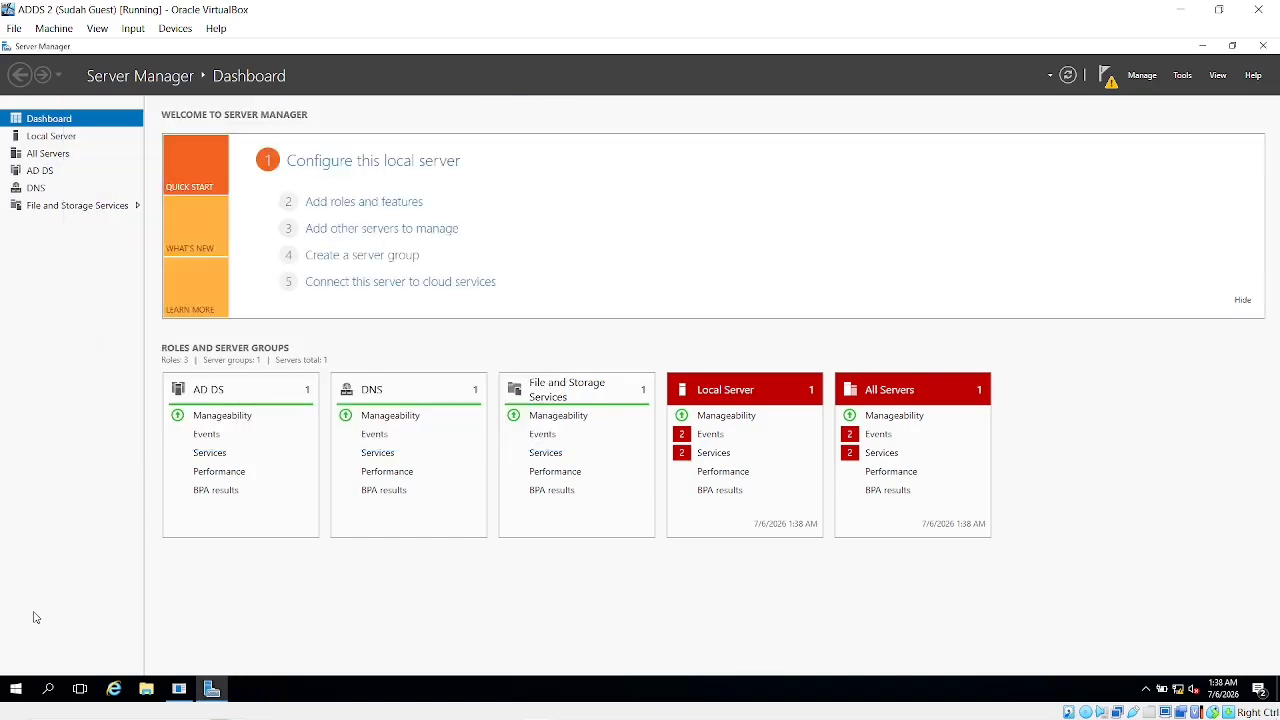
click(50, 688)
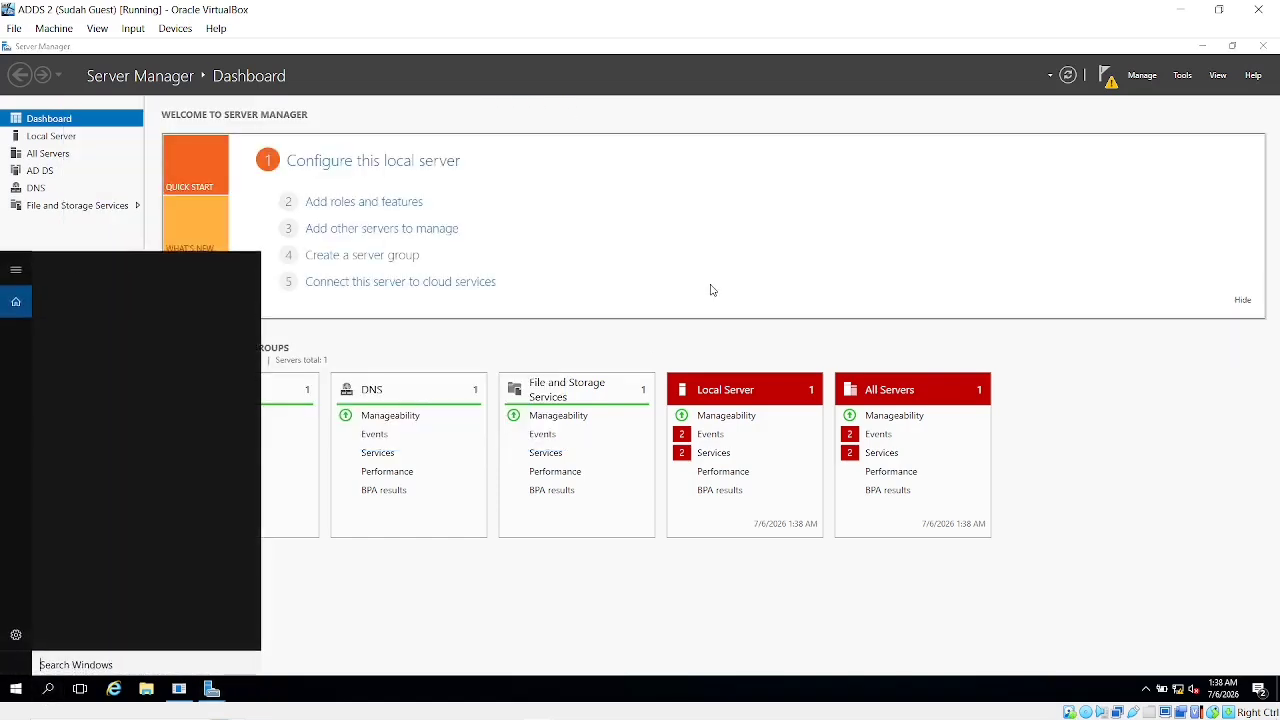
click(1105, 77)
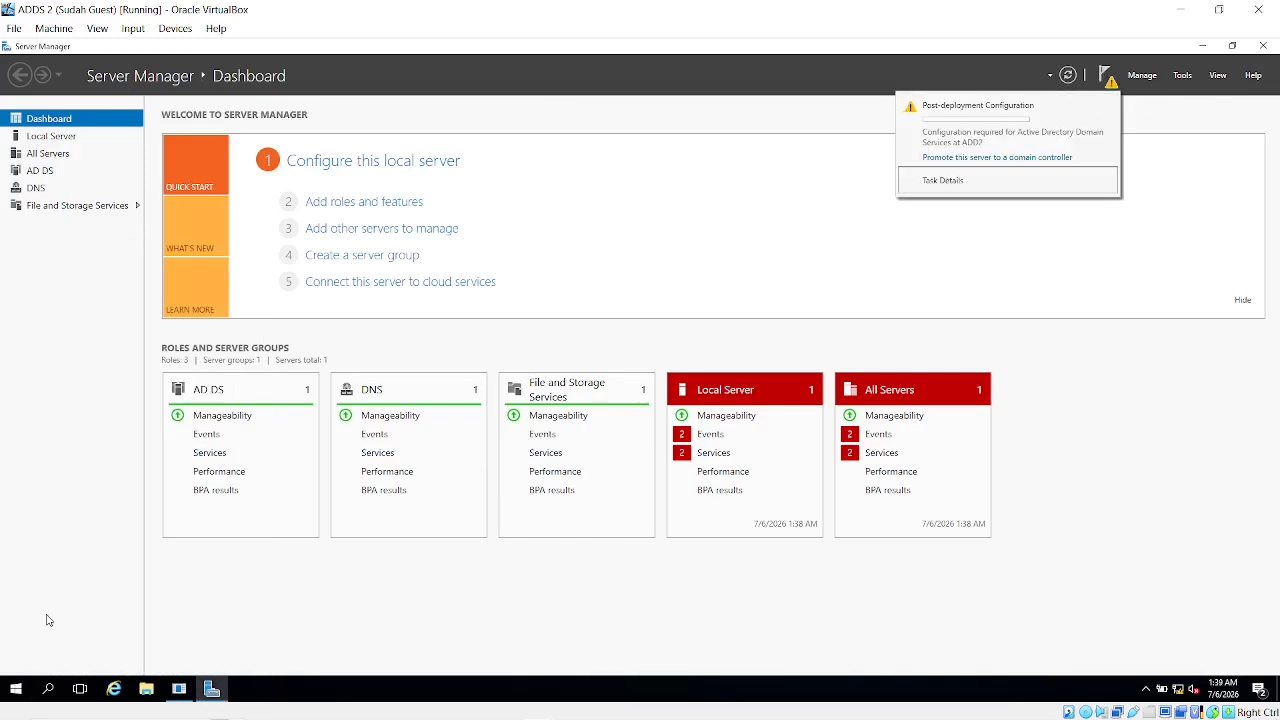
click(15, 688)
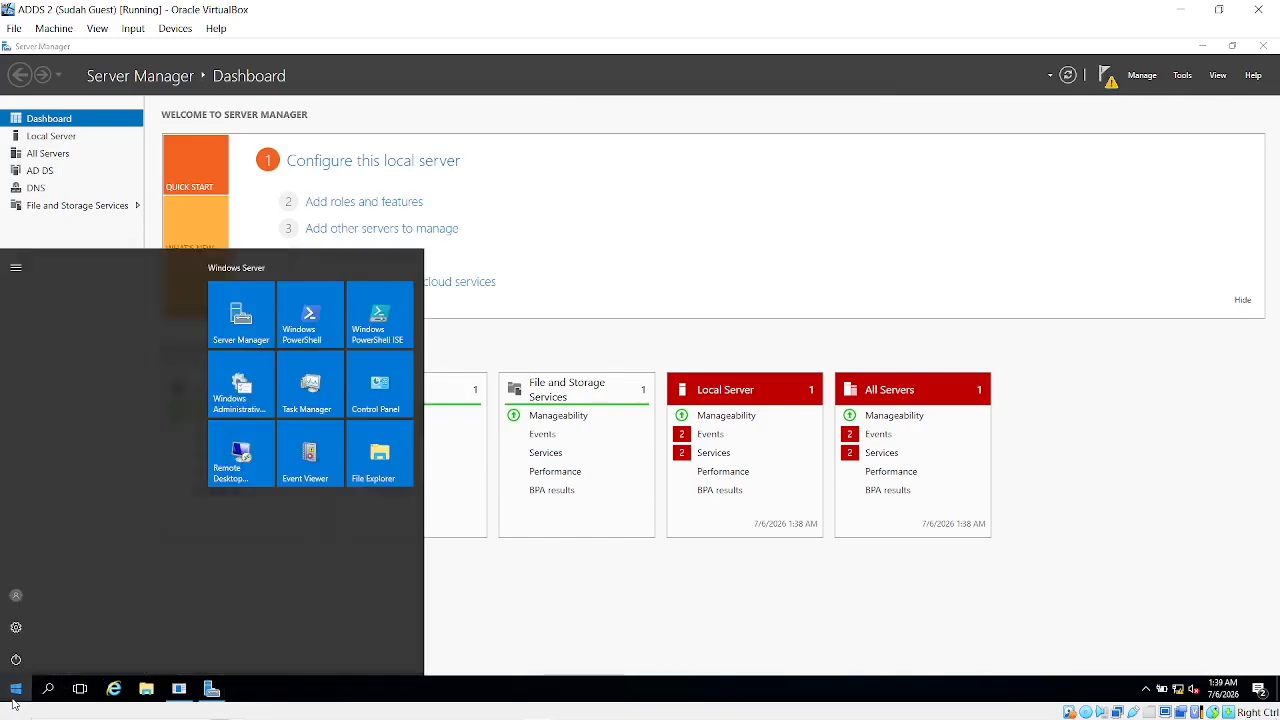
click(16, 628)
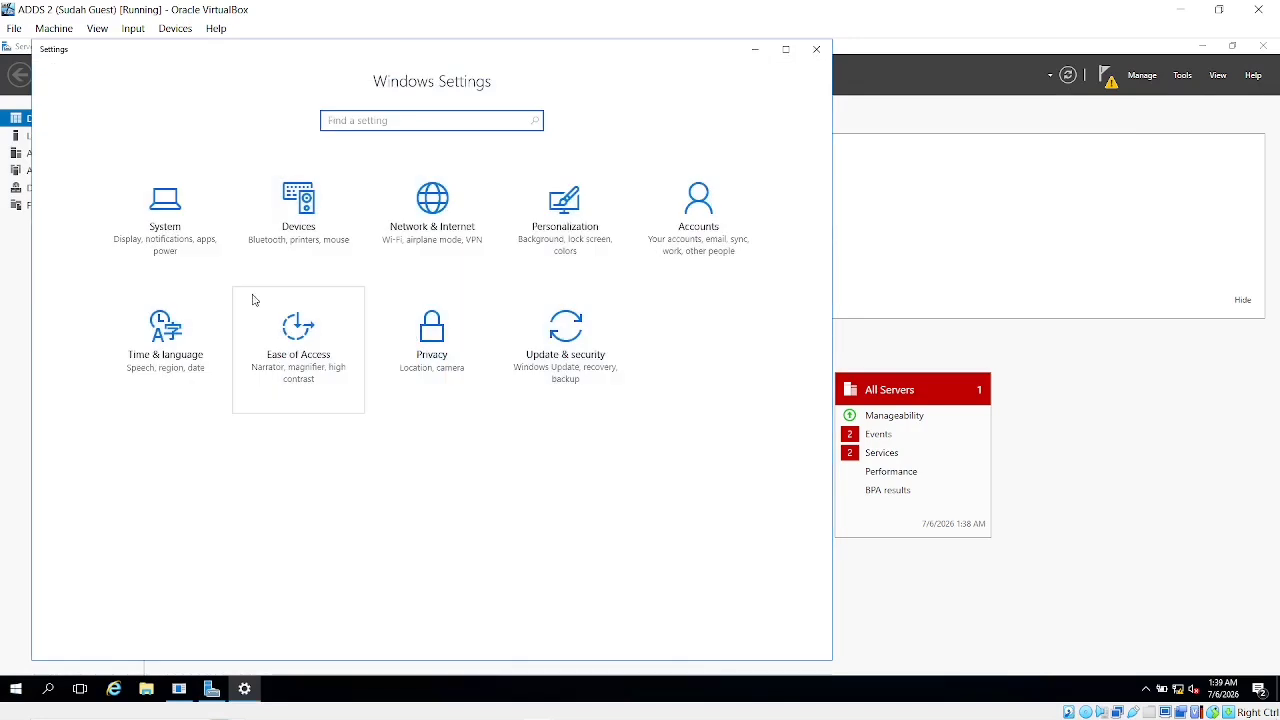
click(193, 247)
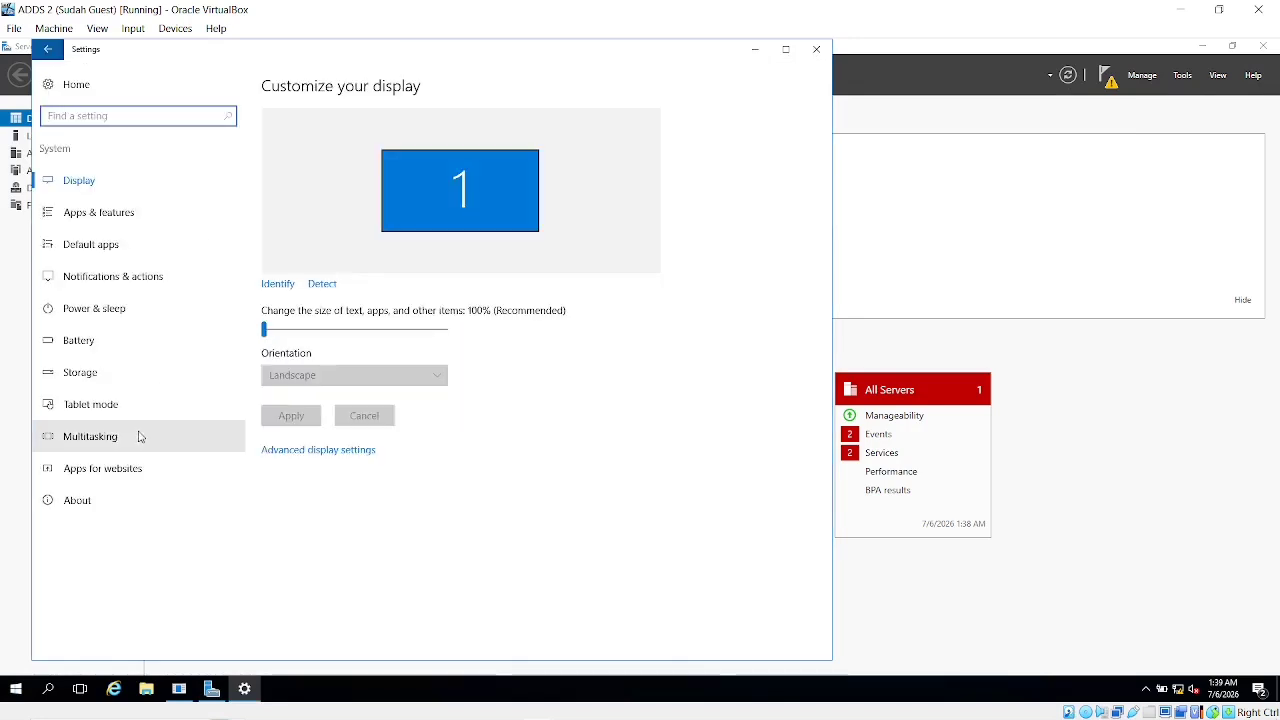
click(100, 501)
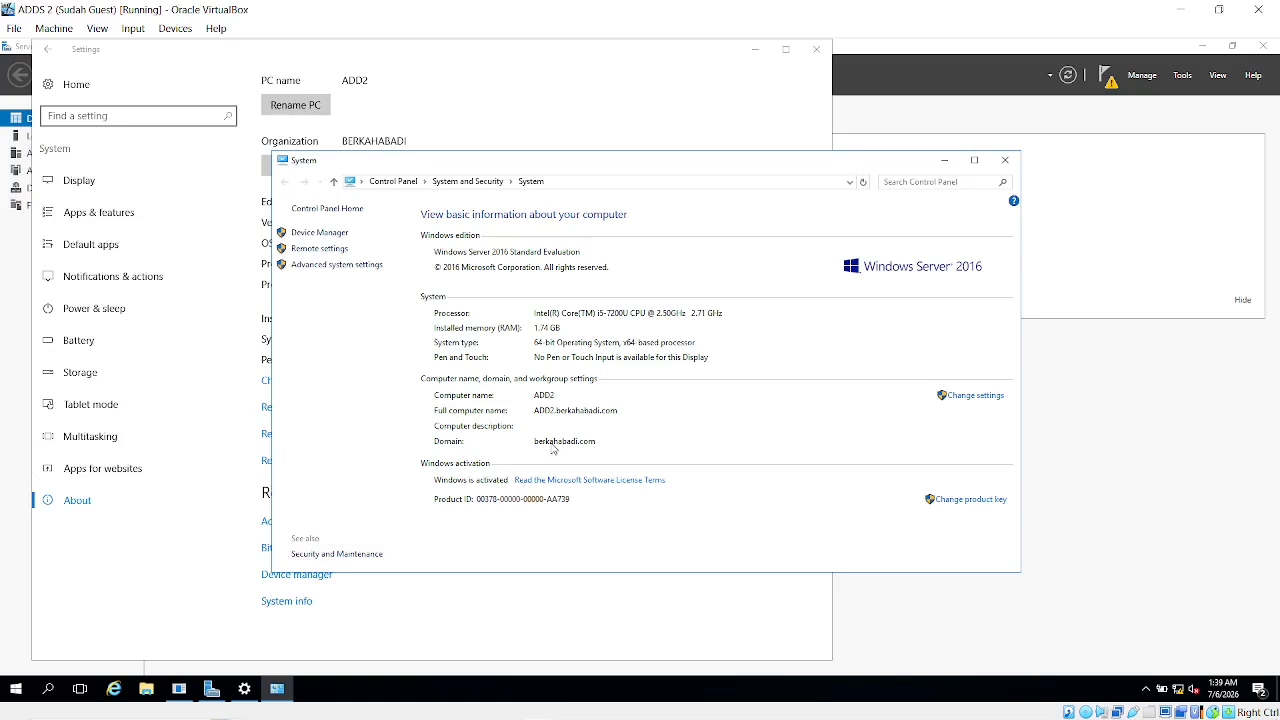
click(1005, 161)
Close Settings and launch Command Prompt from Windows search on ADDS 2
click(816, 49)
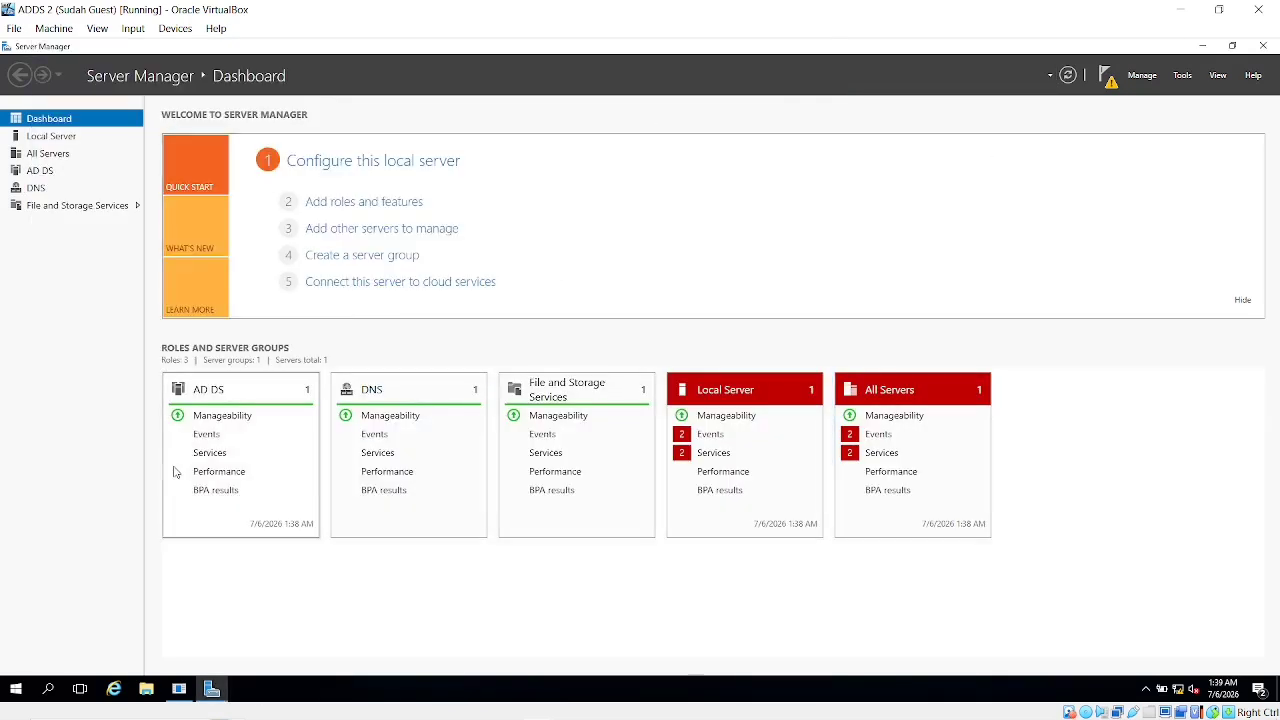
click(52, 686)
text(c)
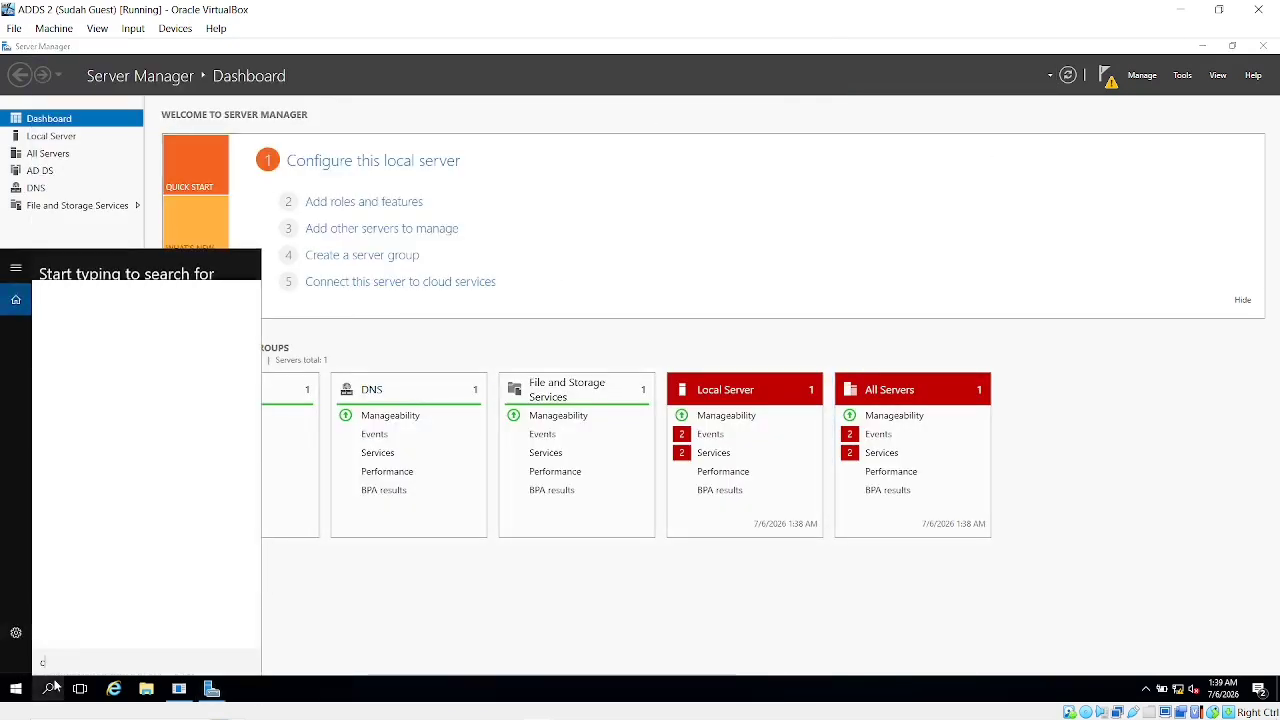
text(md)
key(Return)
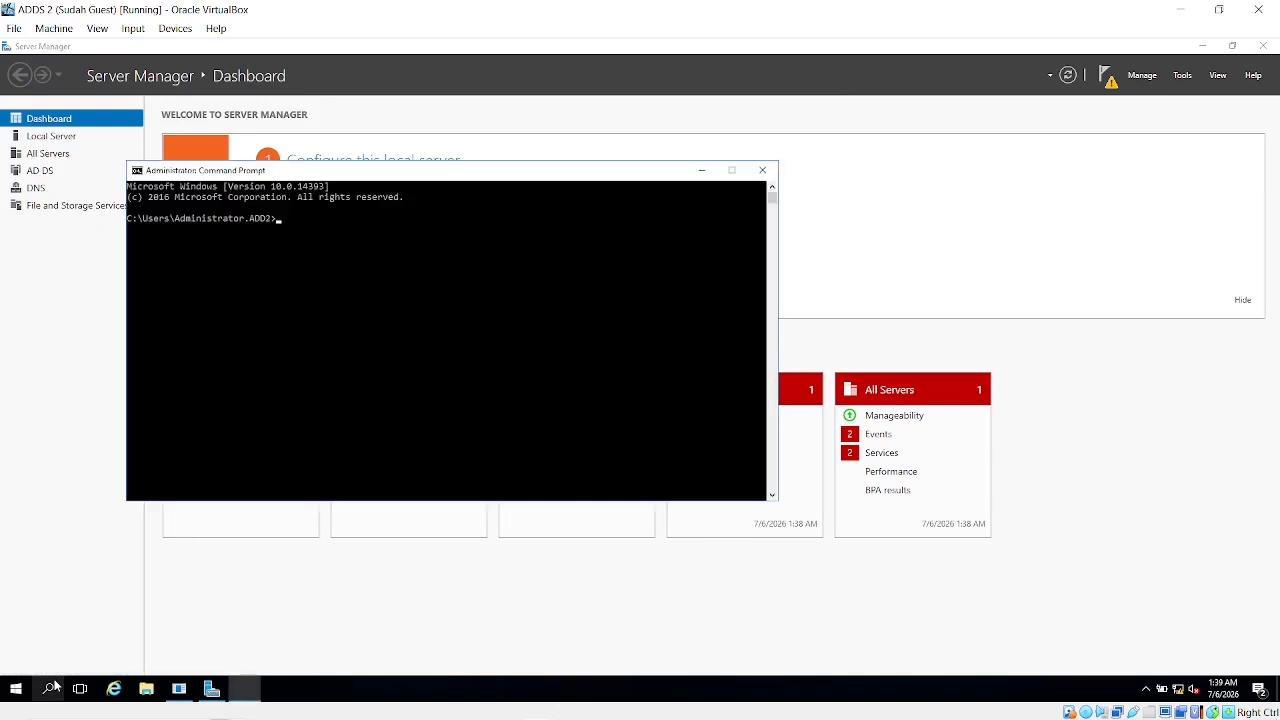
Ping berkahabadi.com and run nslookup on it, confirming it resolves to 192.168.10.10
text(ping berka)
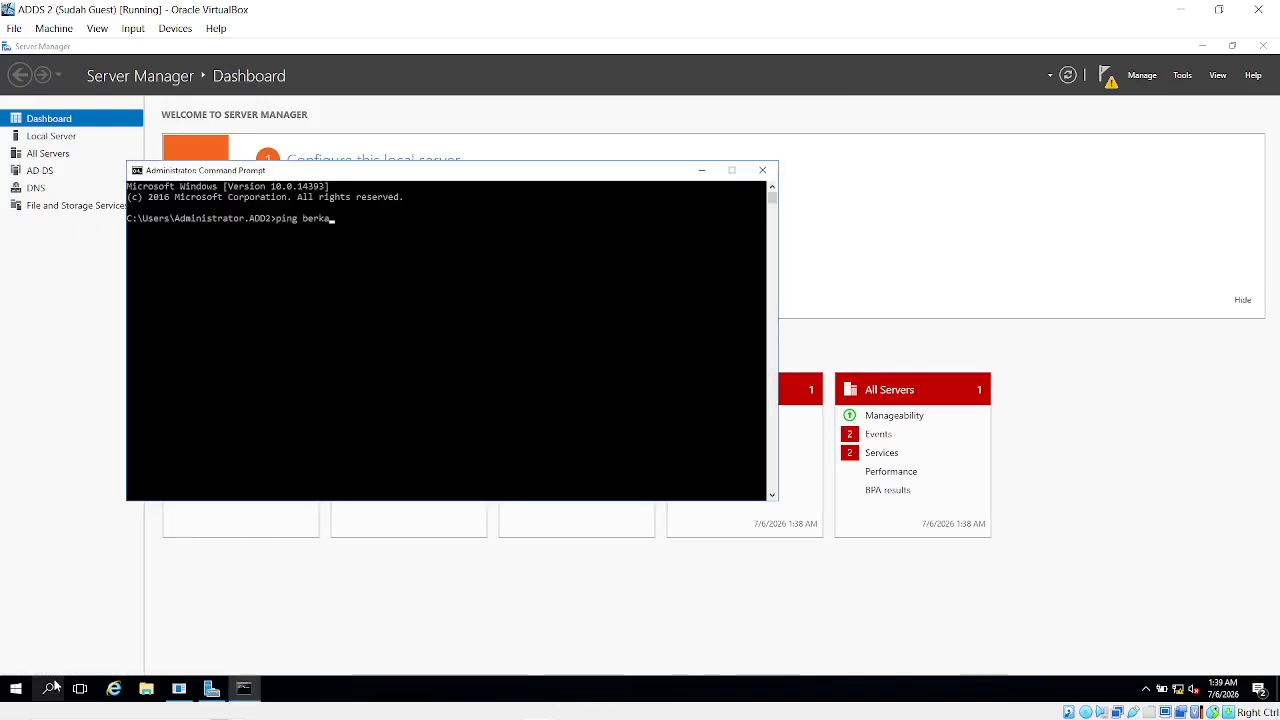
text(gahabadi.com)
key(Return)
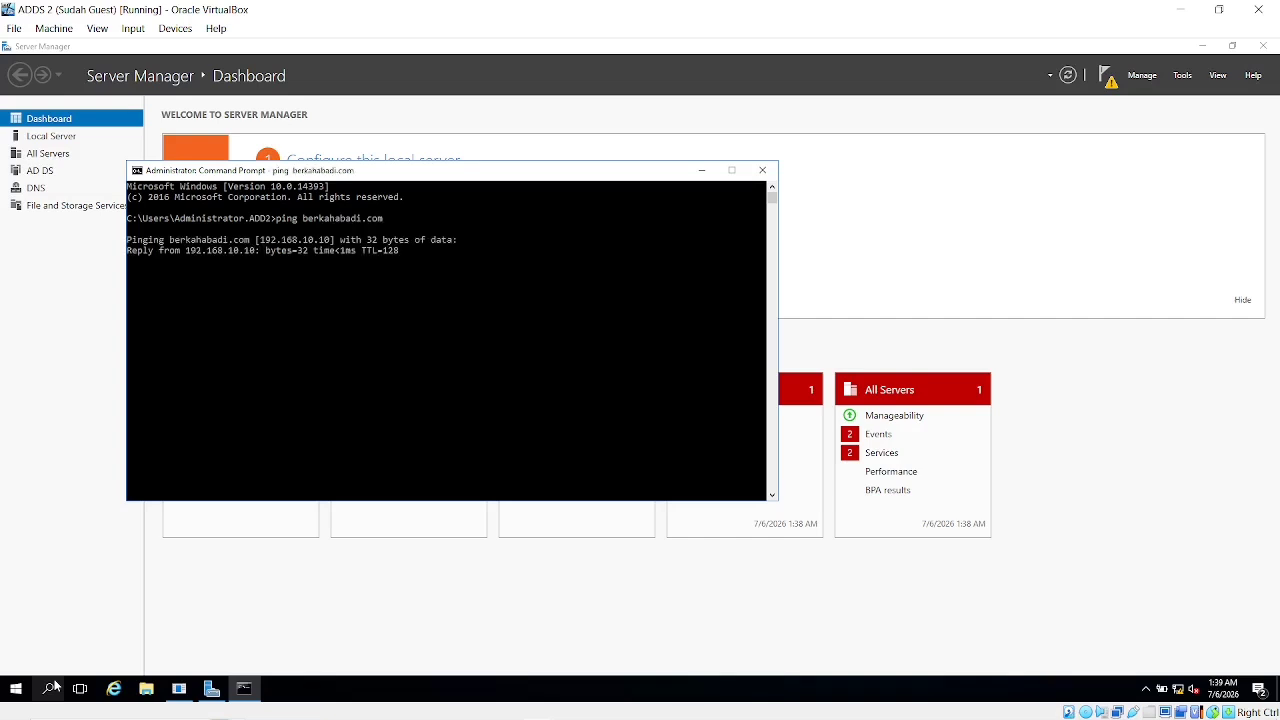
key(ctrl+c)
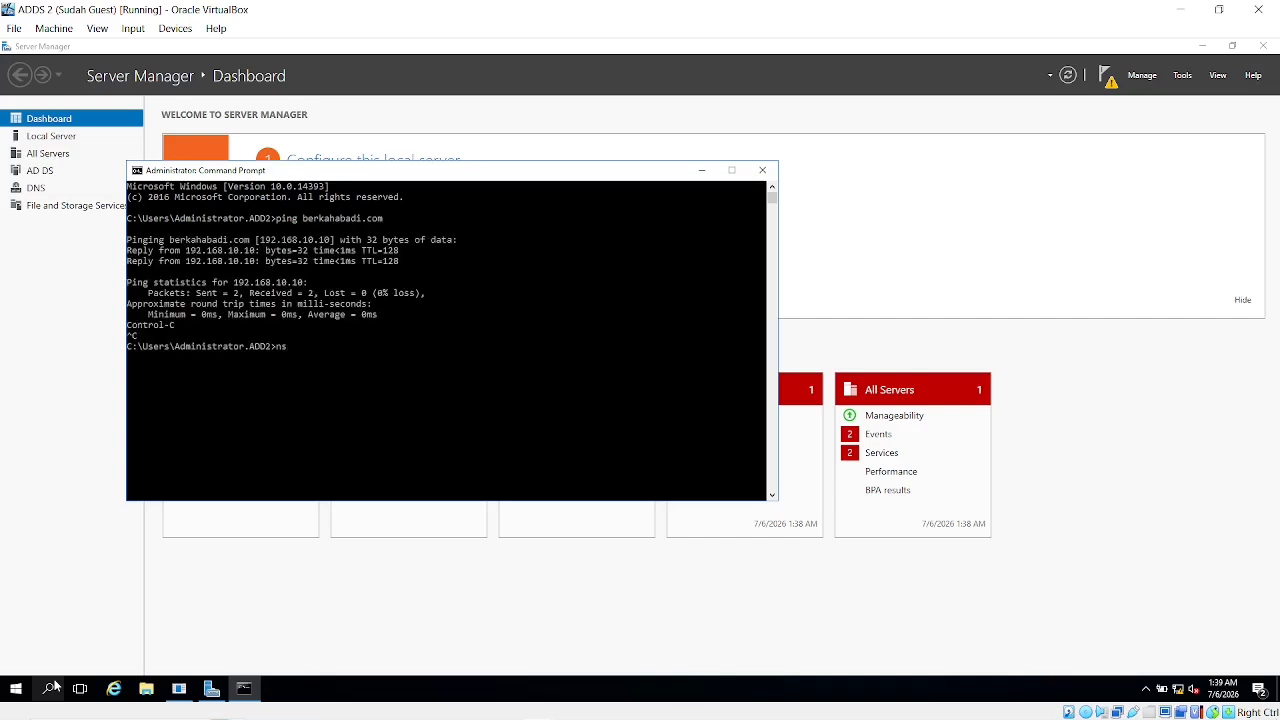
text(nslookup berkahabadi.com)
key(Return)
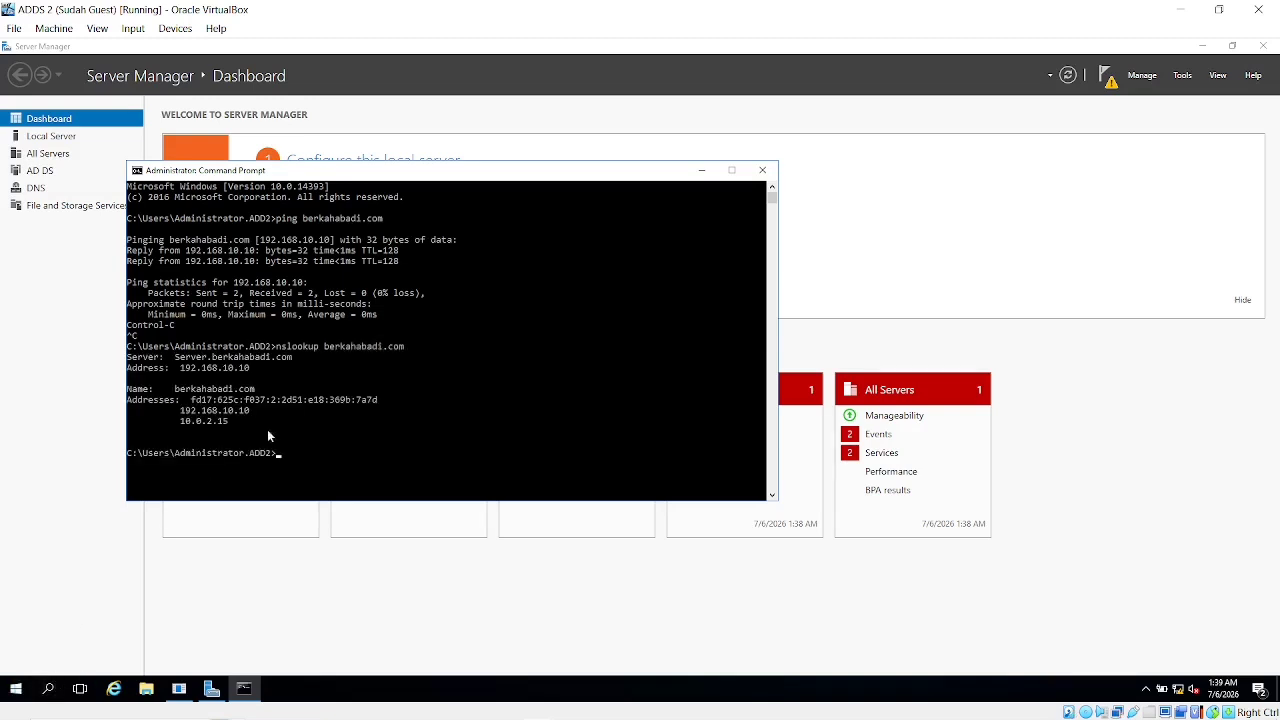
Close Command Prompt and confirm in Add Roles and Features that AD DS is already installed, then cancel
click(762, 170)
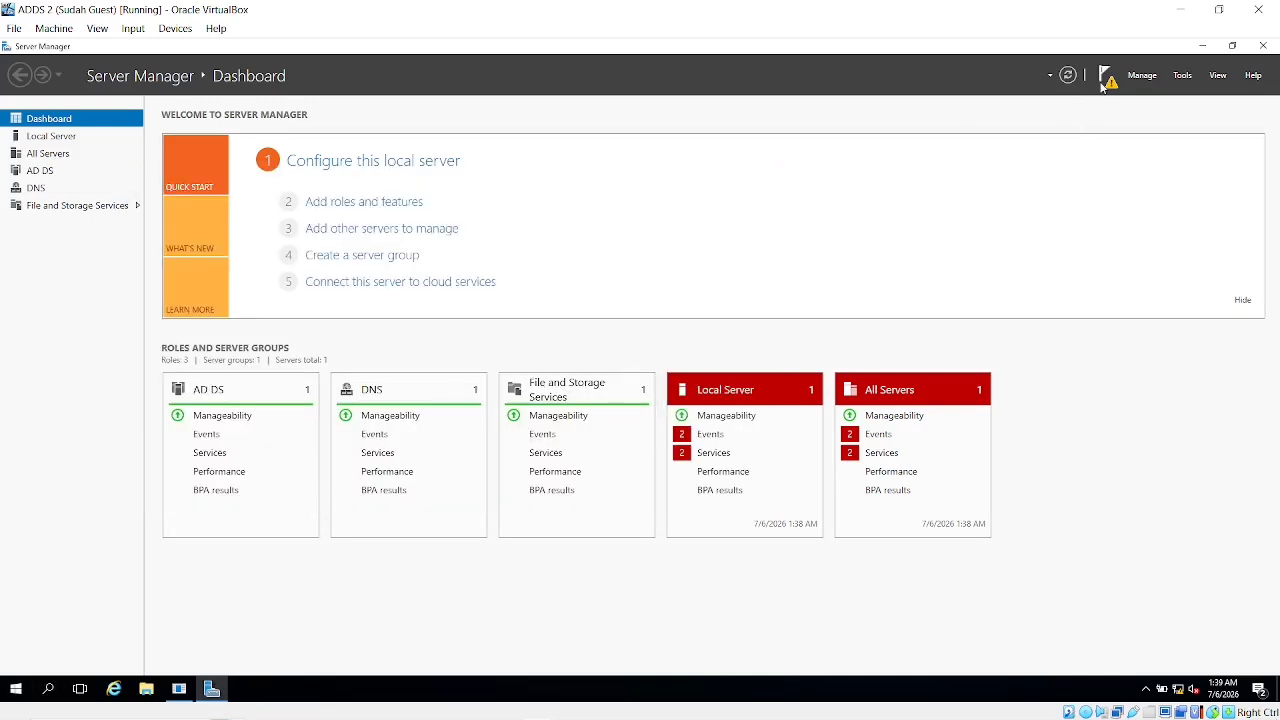
click(1150, 76)
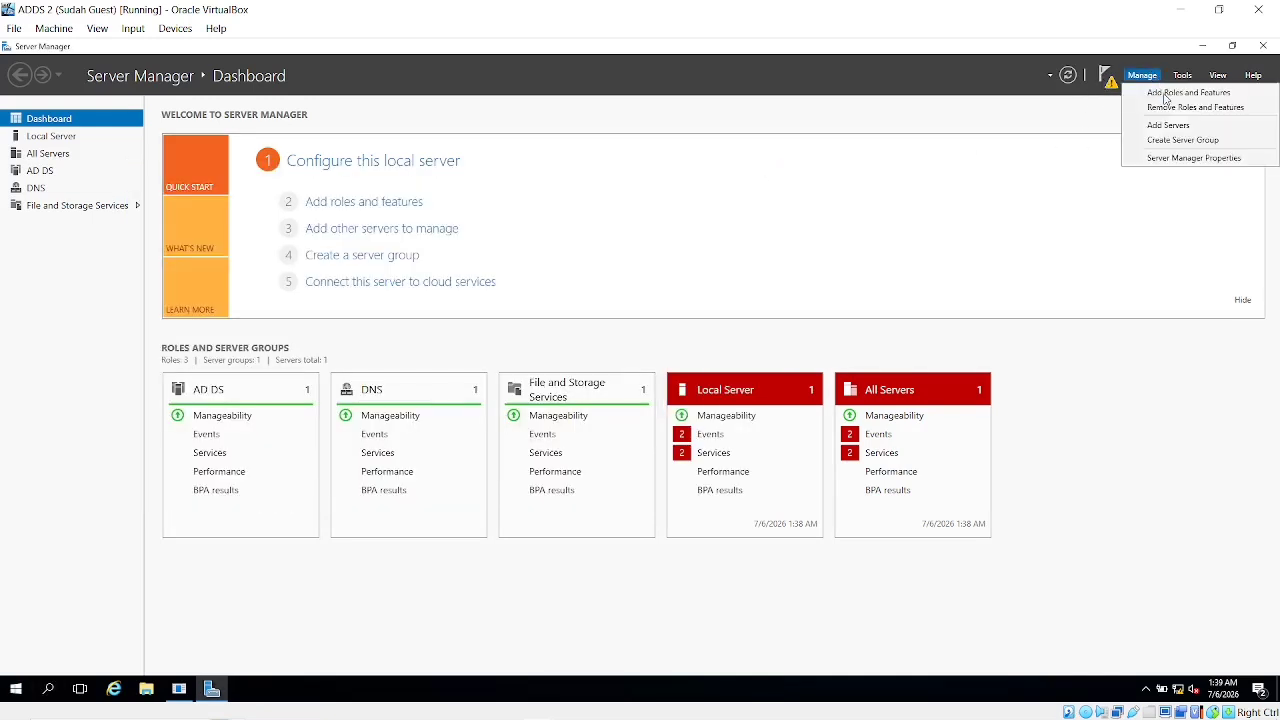
click(1163, 94)
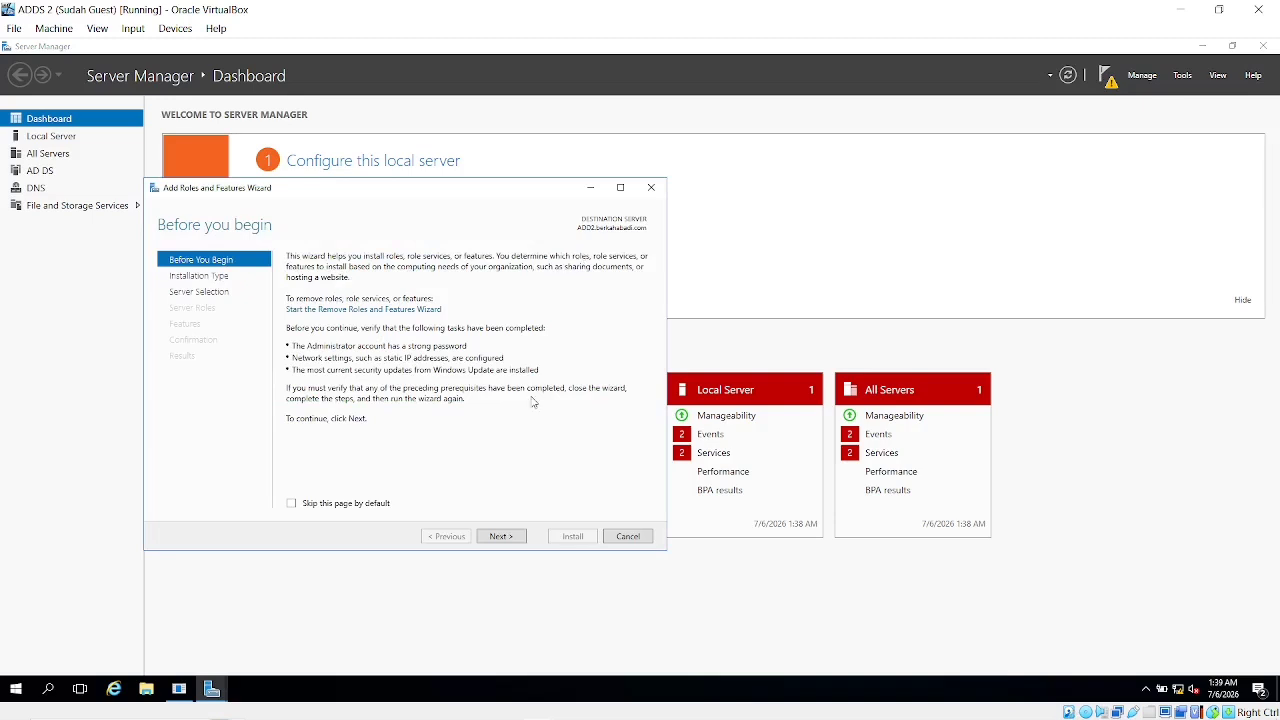
click(503, 537)
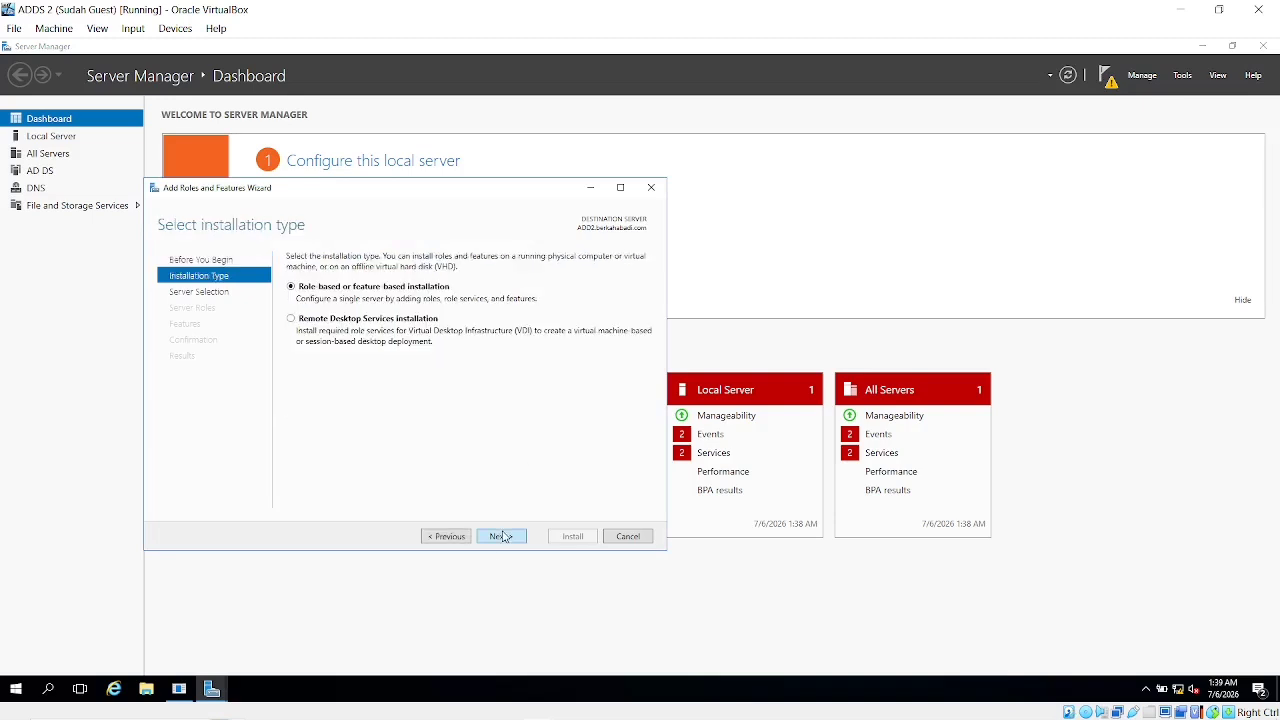
click(503, 537)
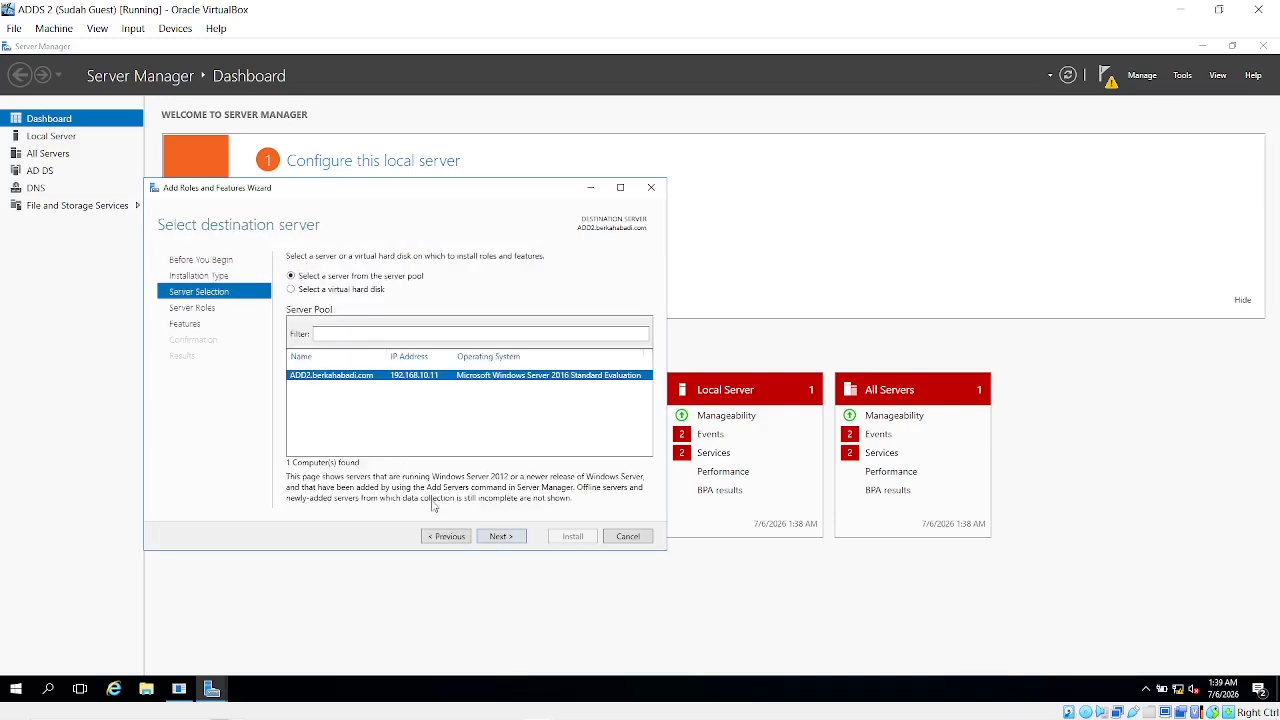
click(500, 537)
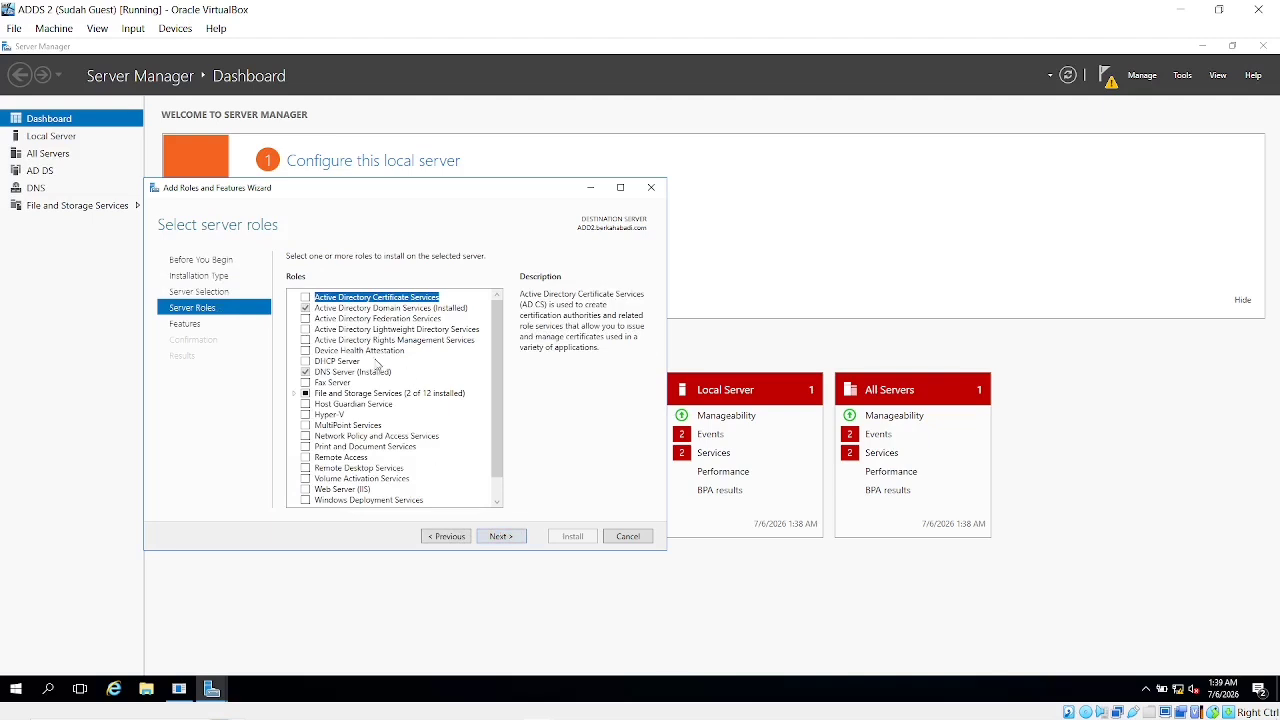
click(330, 310)
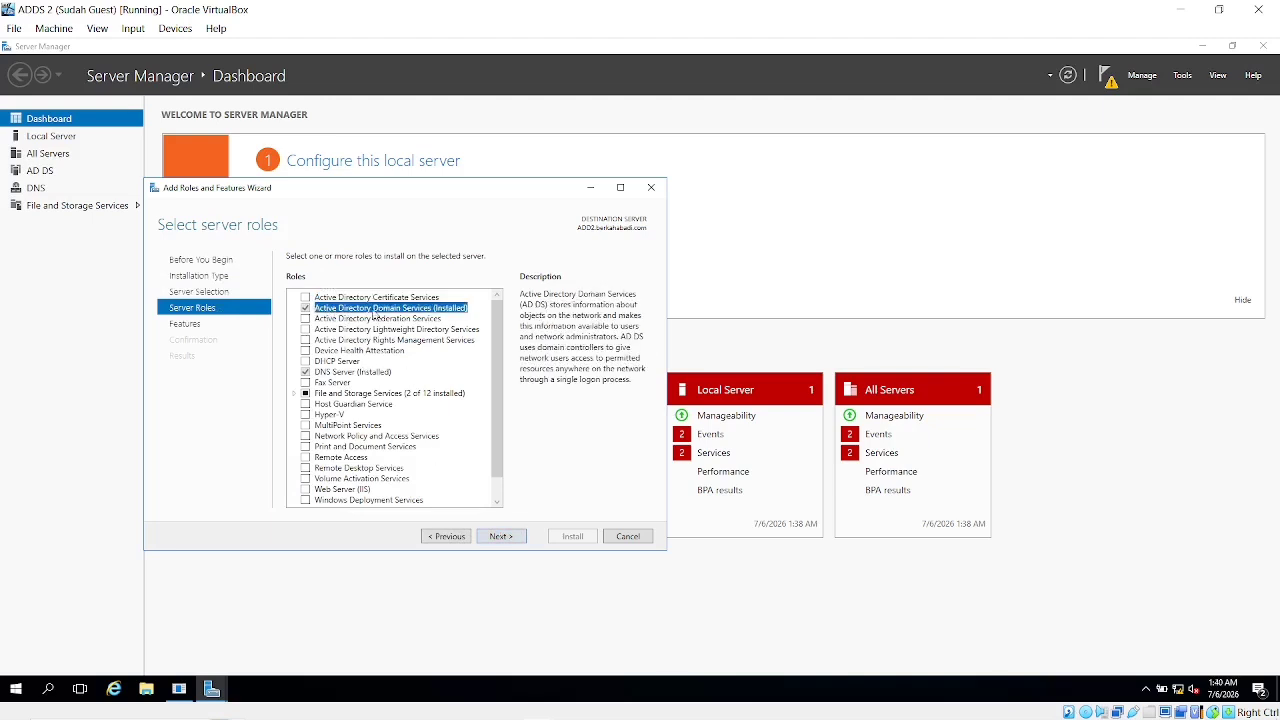
click(628, 537)
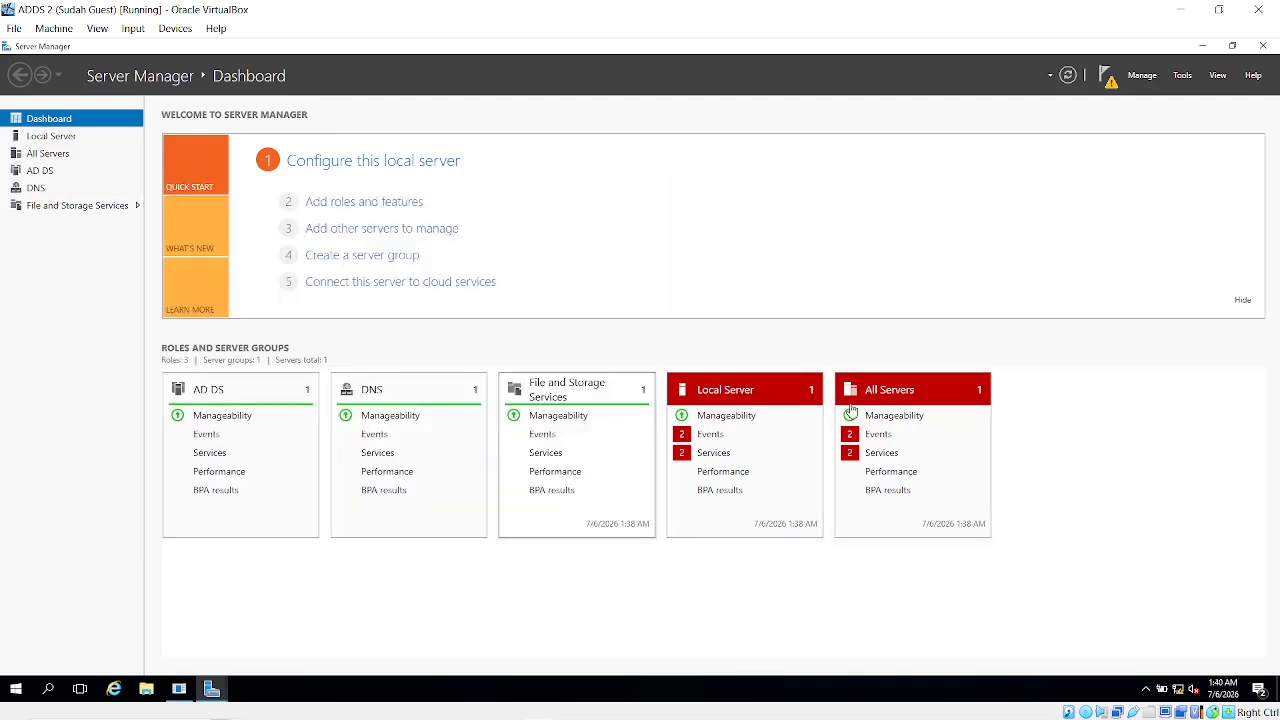
Start promoting ADD2 to a domain controller for berkahabadi.com using the domain administrator's credentials
click(1105, 75)
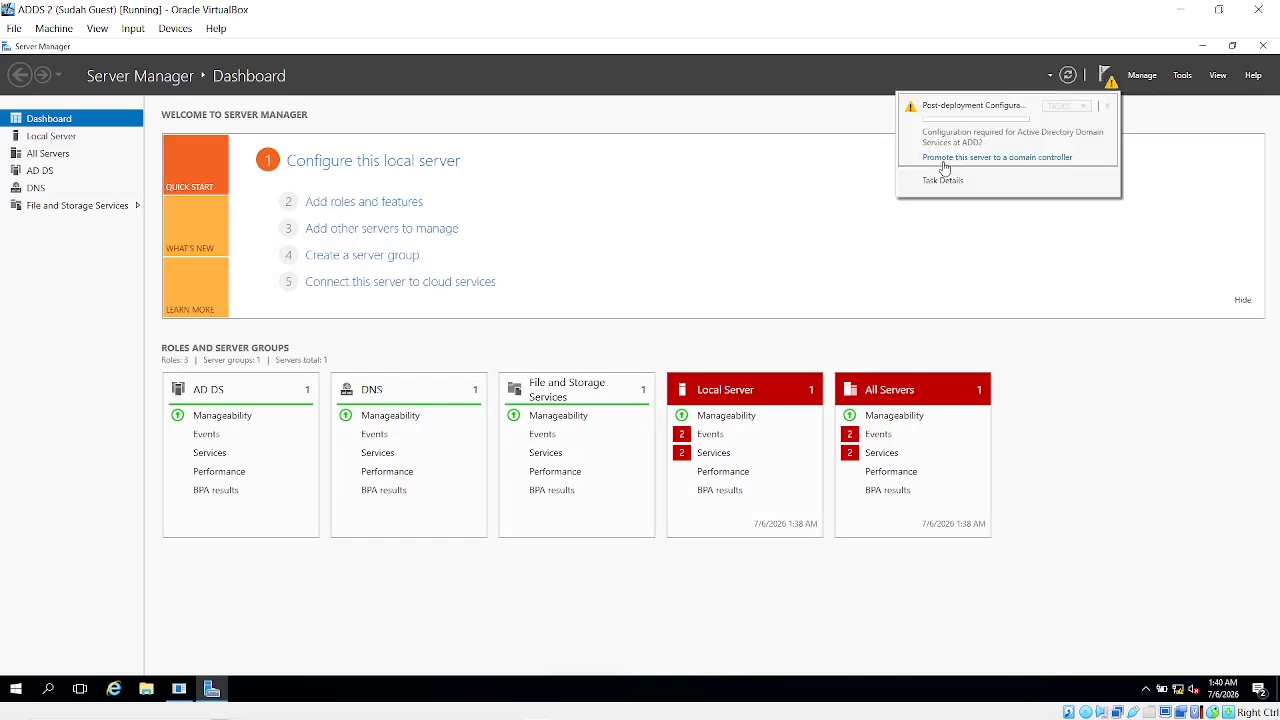
click(955, 160)
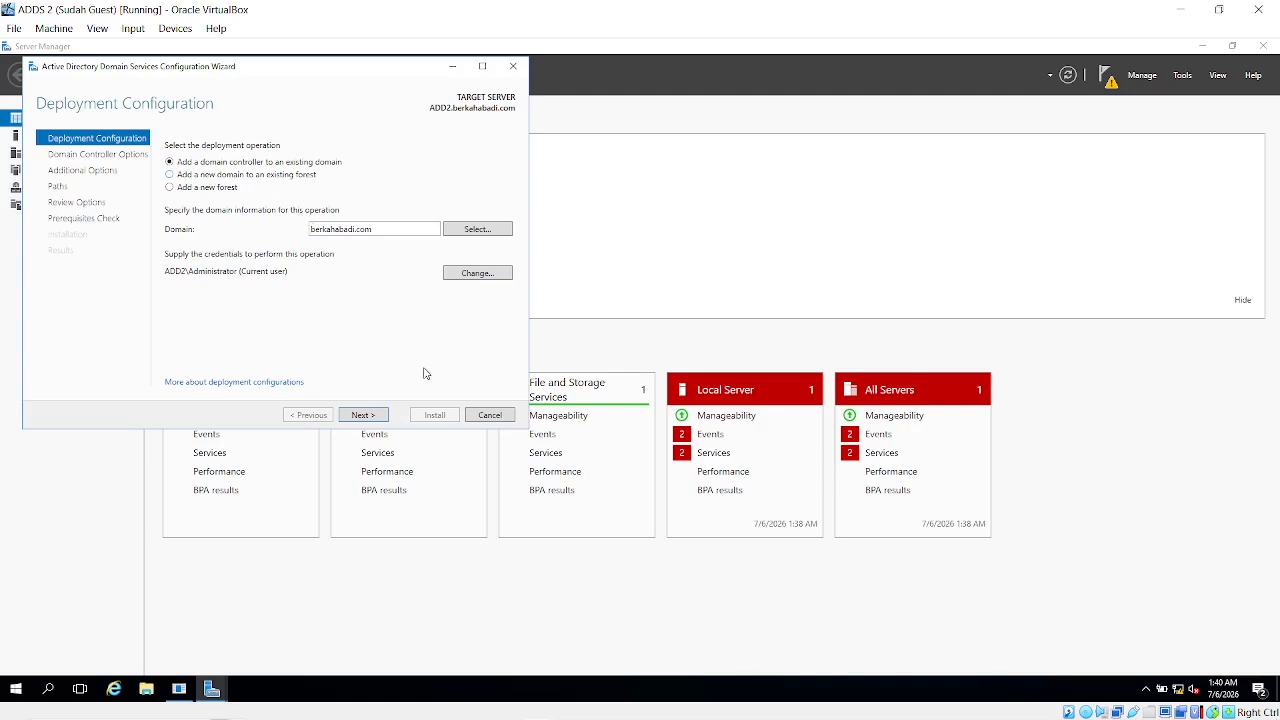
click(465, 280)
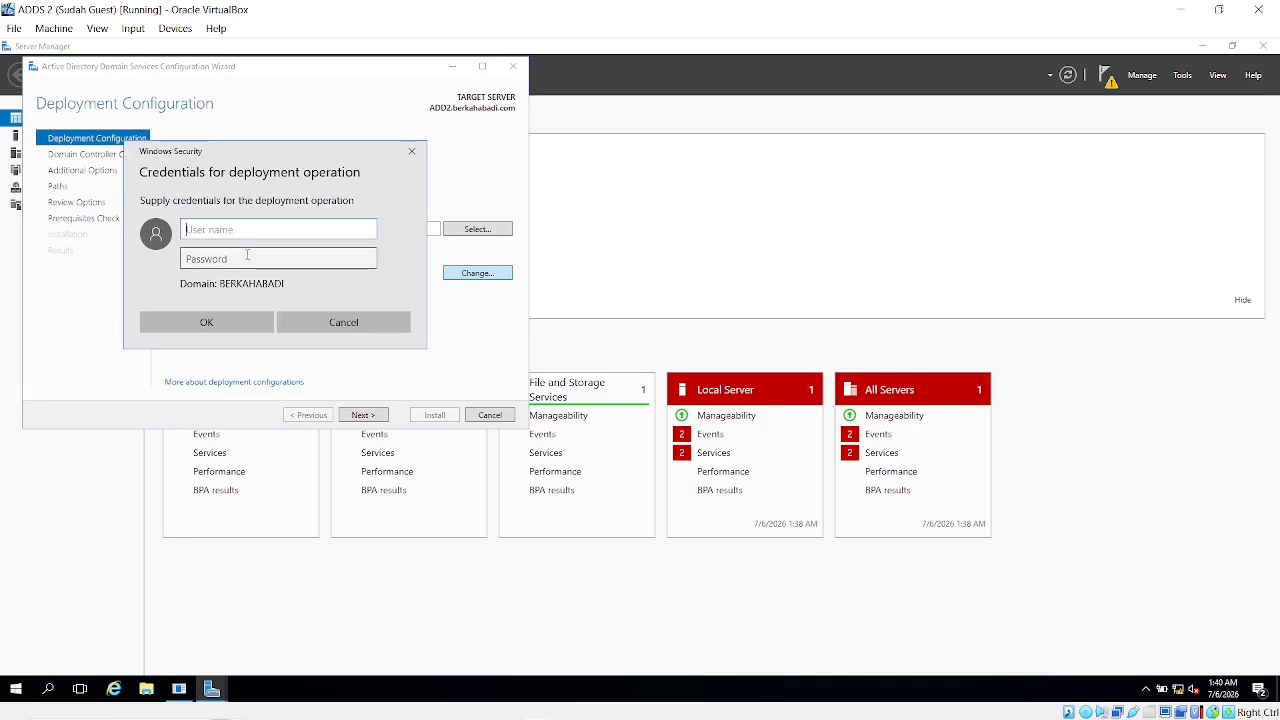
text(administrator)
click(256, 261)
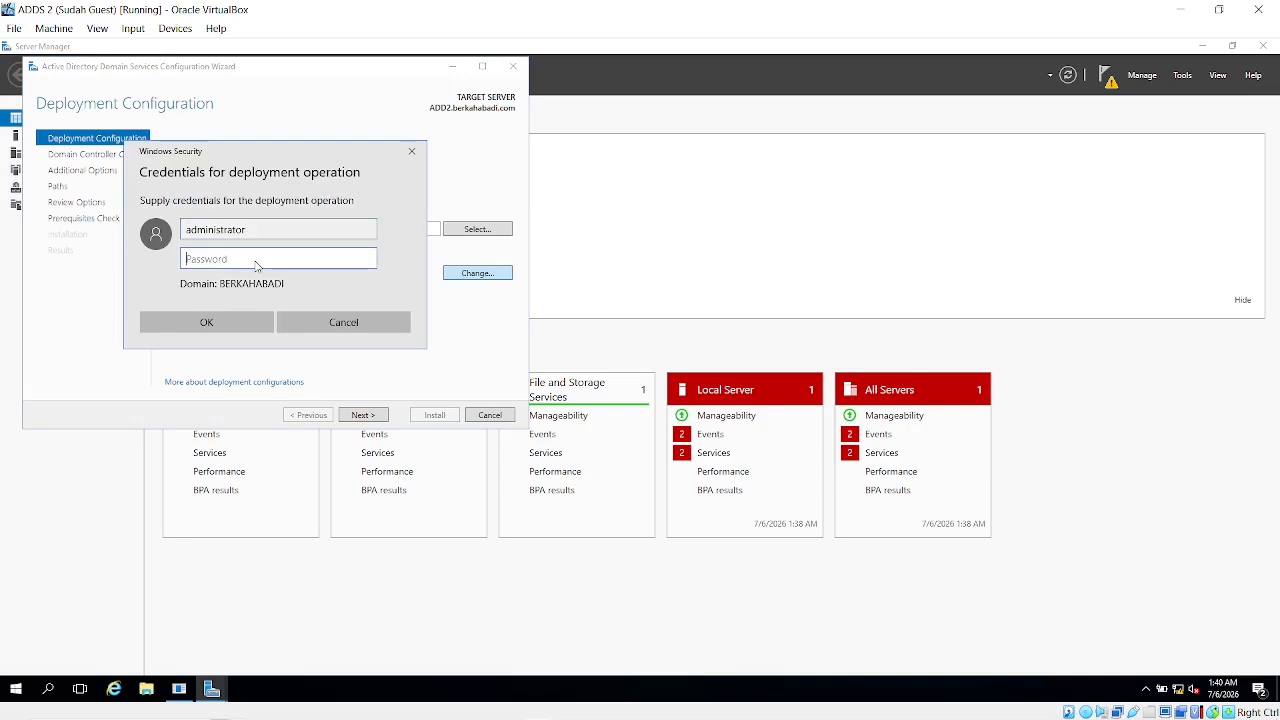
text(***********)
key(Return)
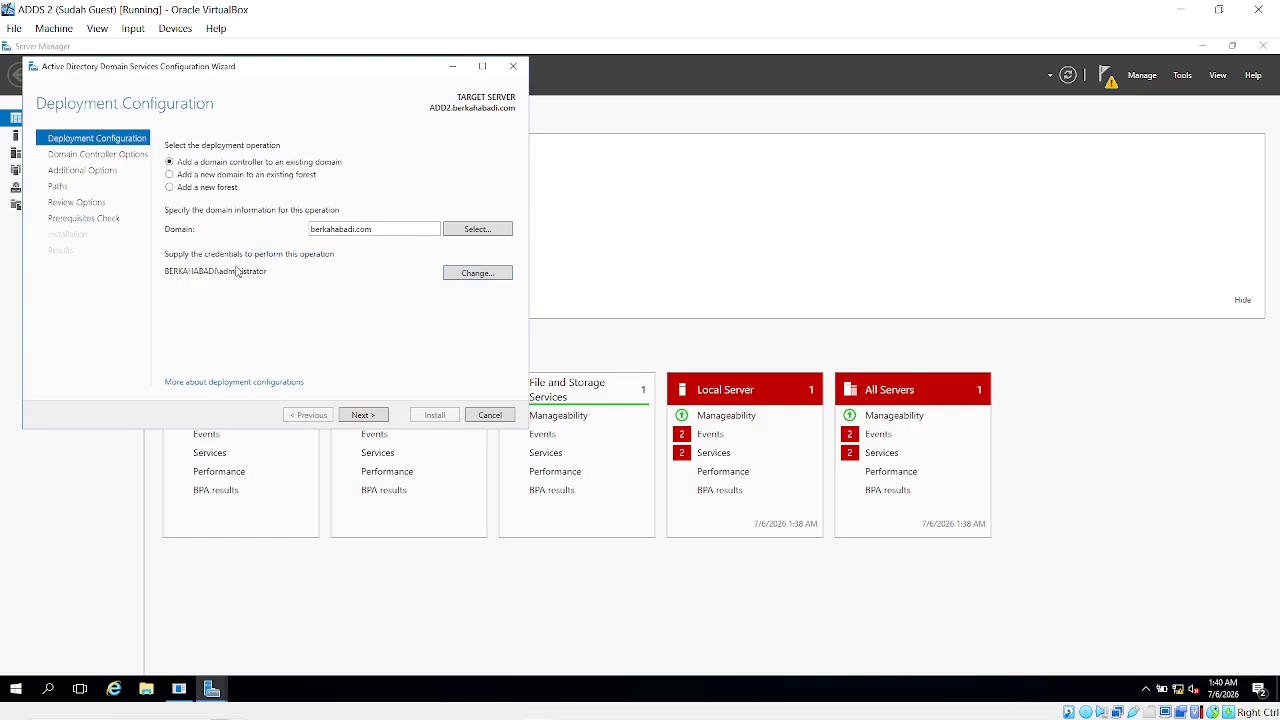
click(362, 415)
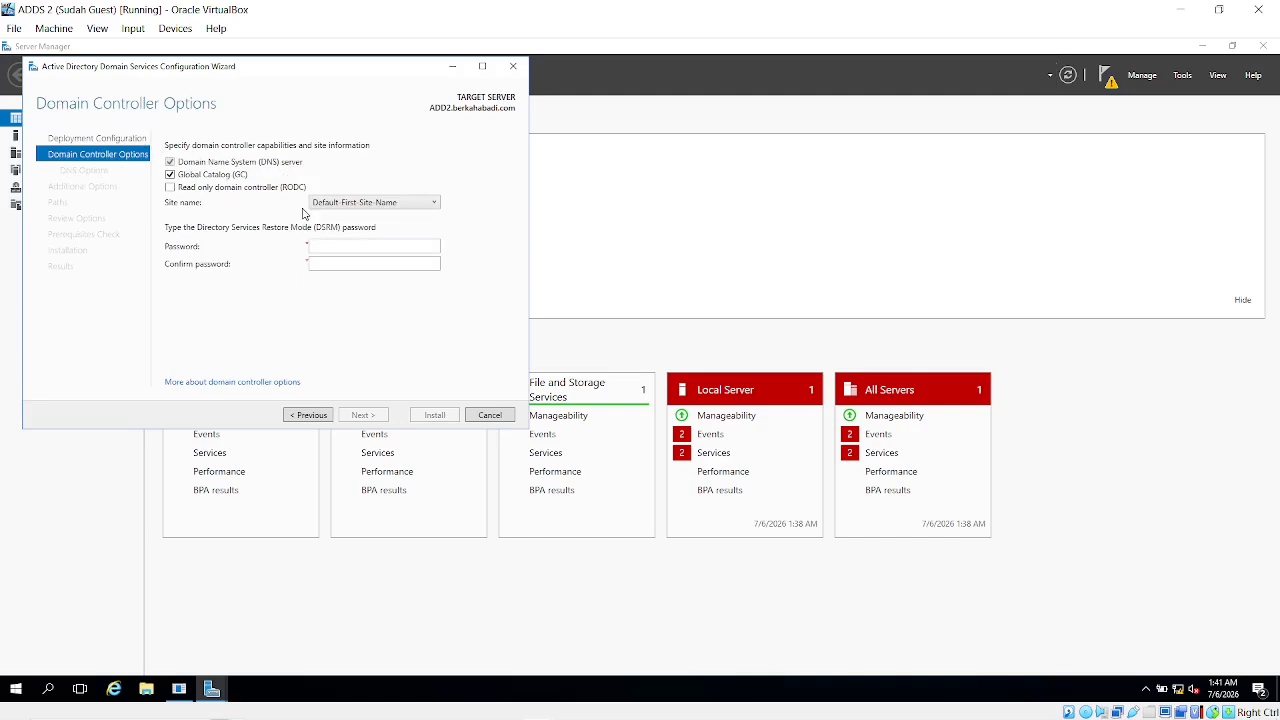
Keep site Default-First-Site-Name and leave the read-only domain controller option unchecked
click(342, 207)
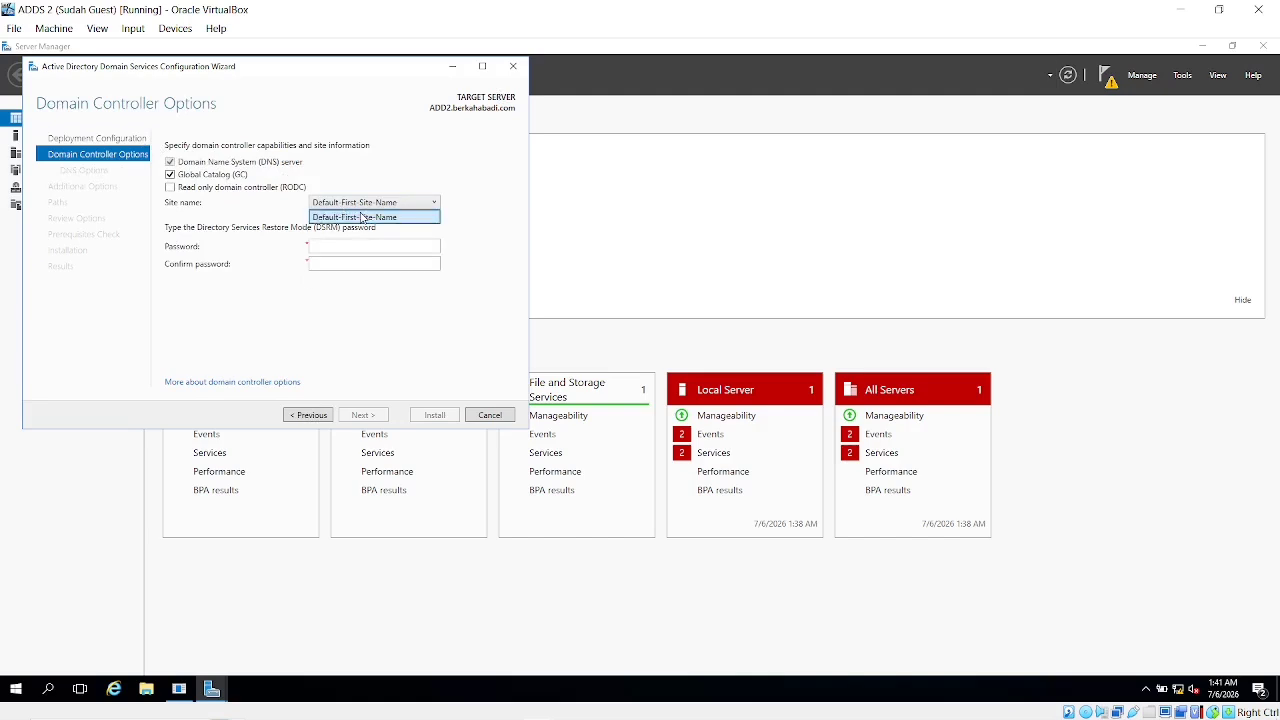
click(363, 218)
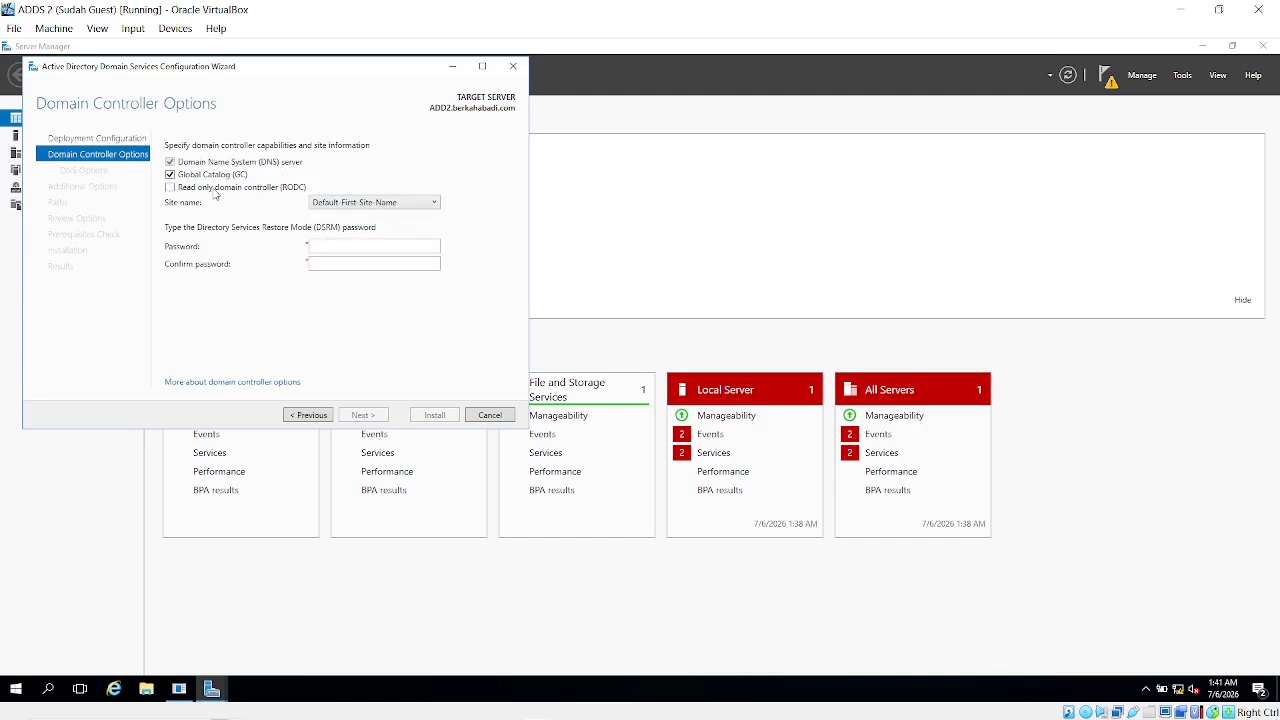
click(182, 190)
click(182, 190)
click(183, 193)
click(184, 193)
click(211, 192)
Enter and confirm the DSRM password, then advance to DNS Options
text(ssw0r1)
click(365, 264)
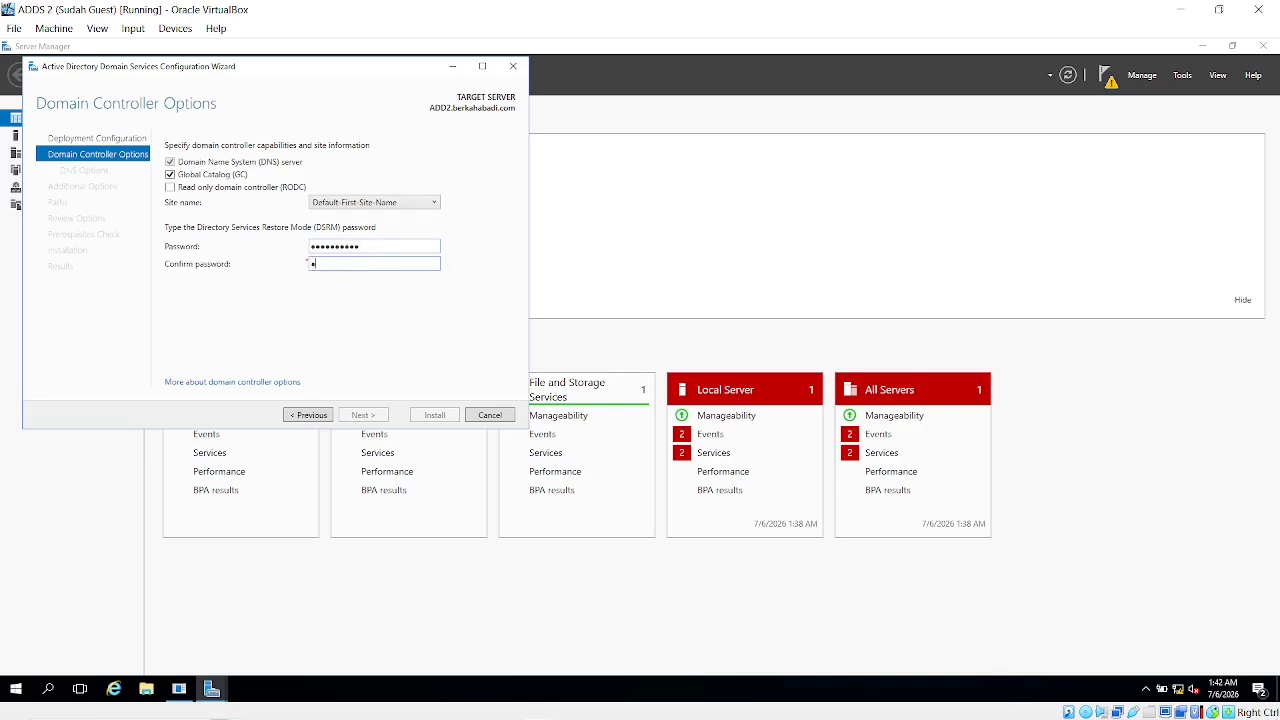
text(Passw0rd1!)
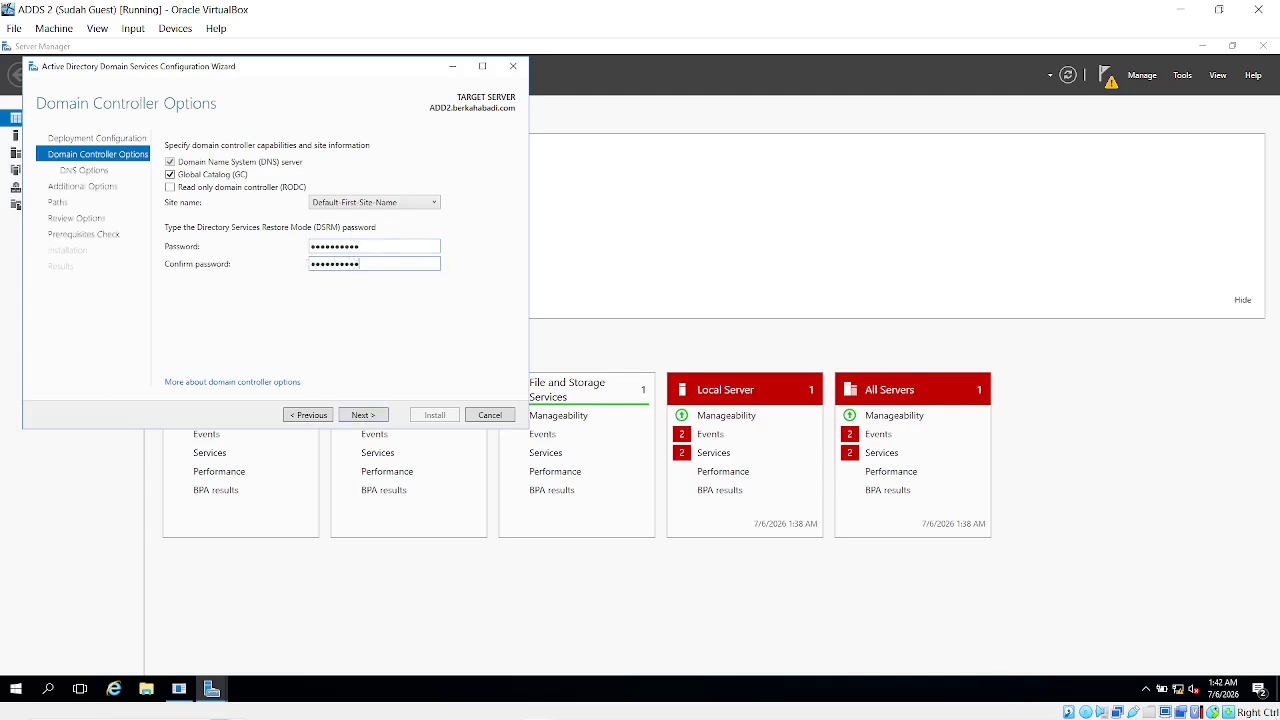
click(366, 416)
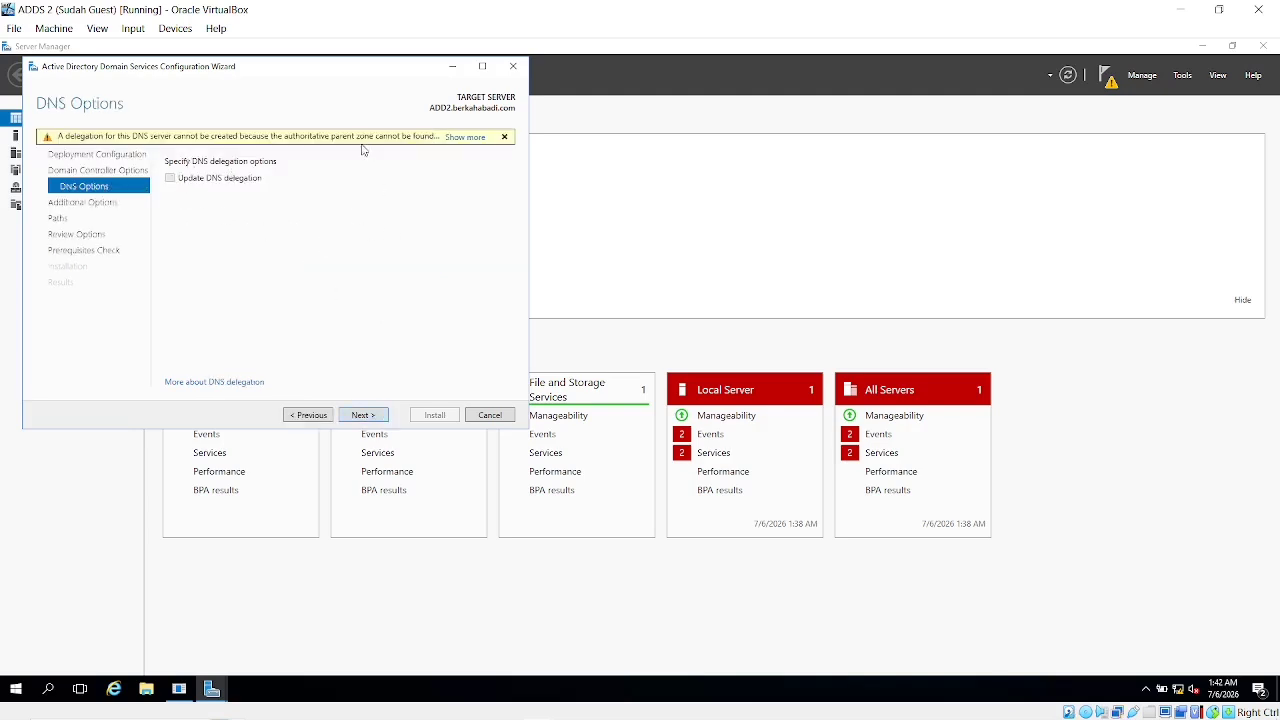
Set Replicate from to Server.berkahabadi.com on the Additional Options page
click(362, 416)
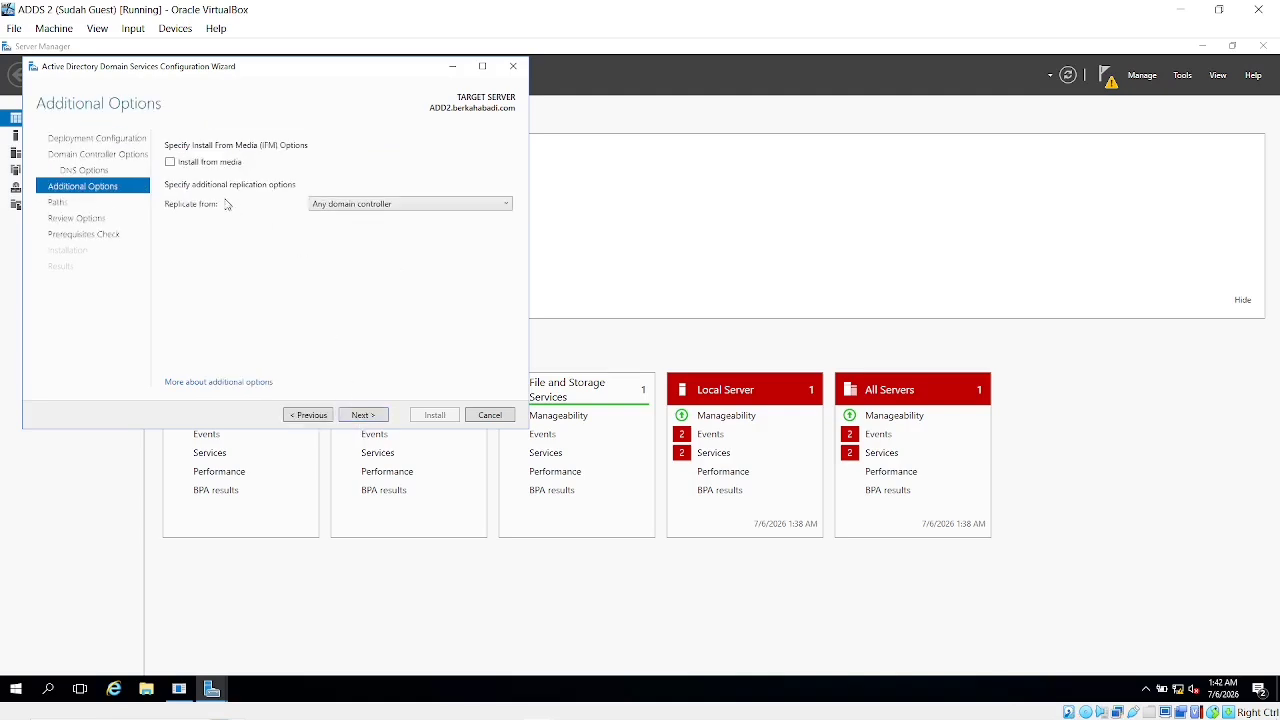
click(338, 208)
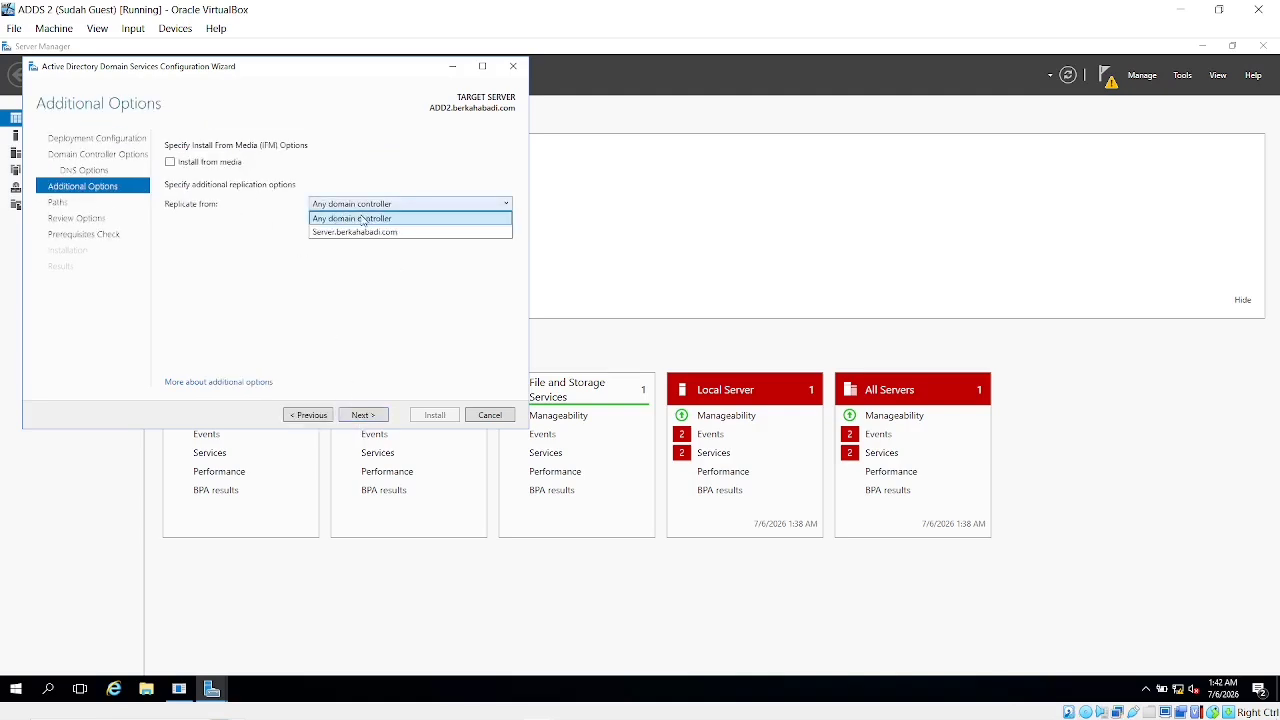
click(344, 232)
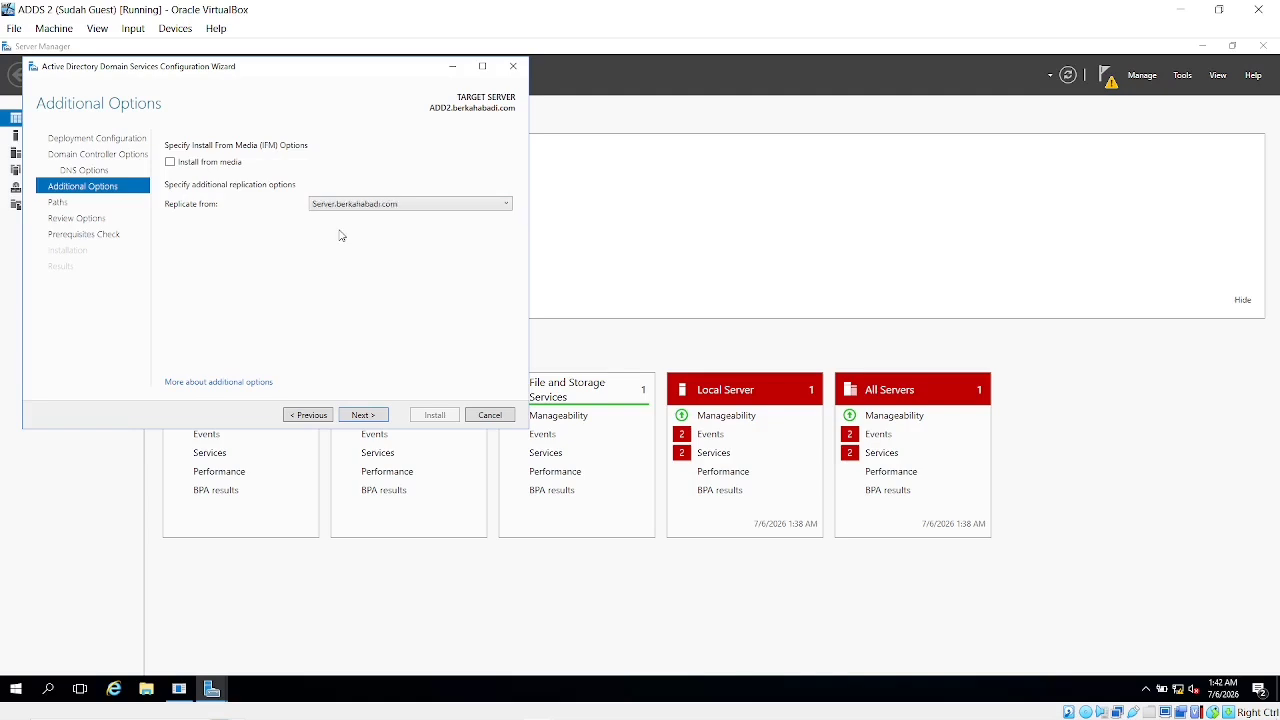
click(355, 205)
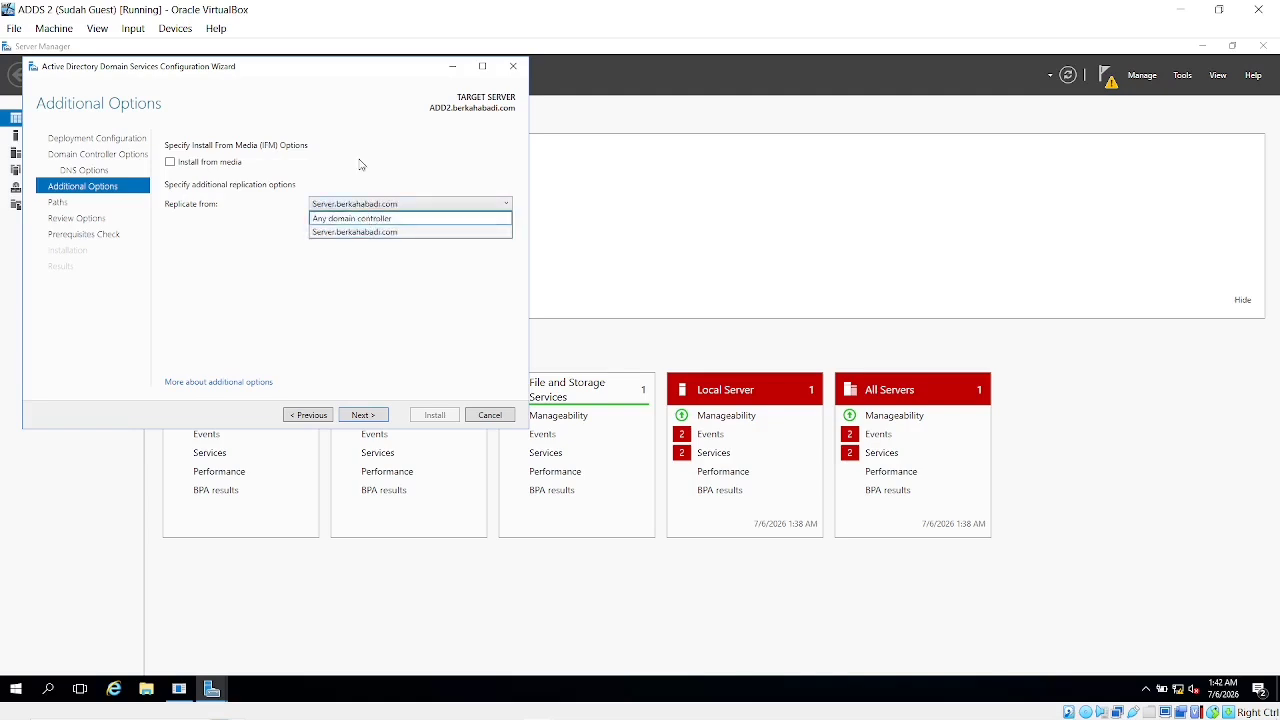
click(357, 232)
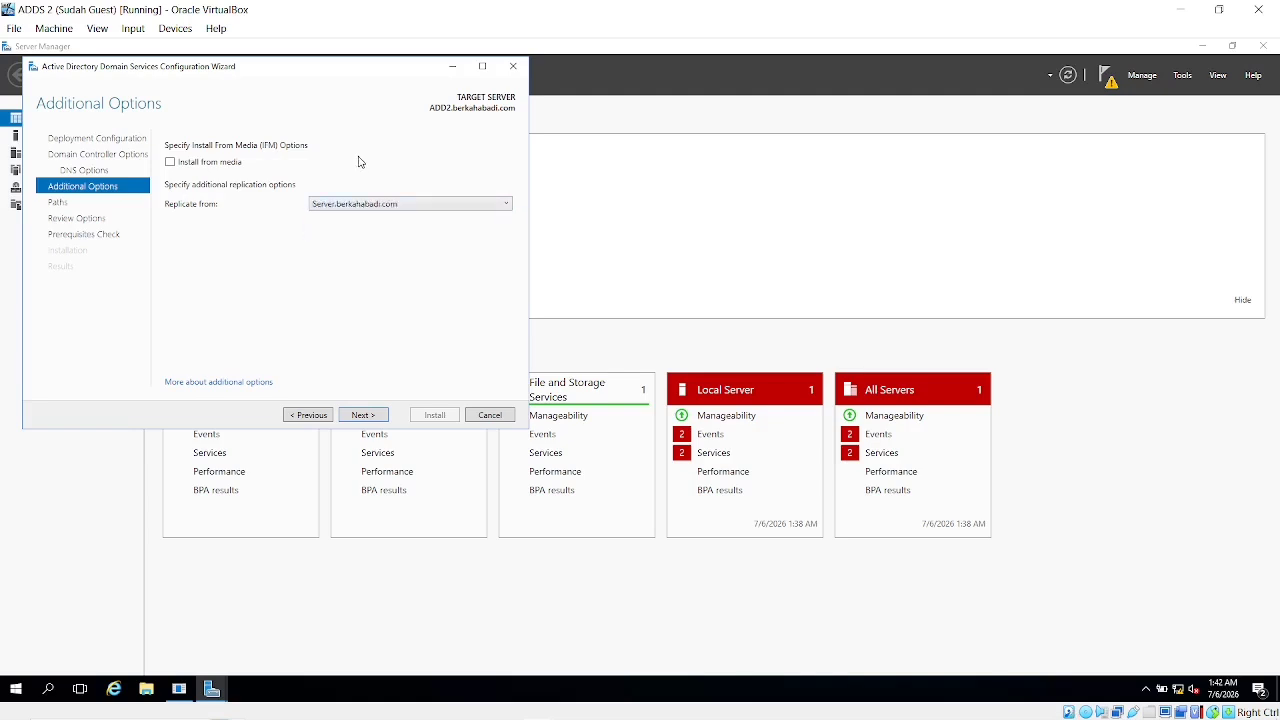
click(357, 205)
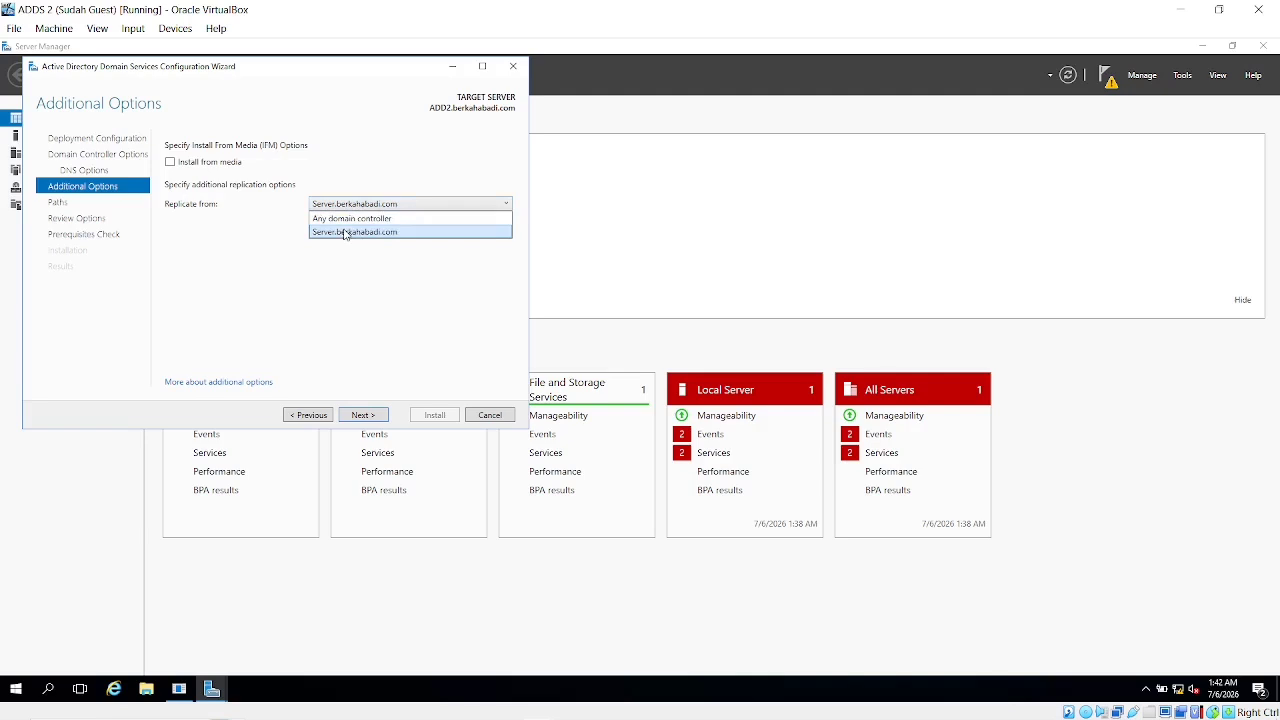
click(345, 232)
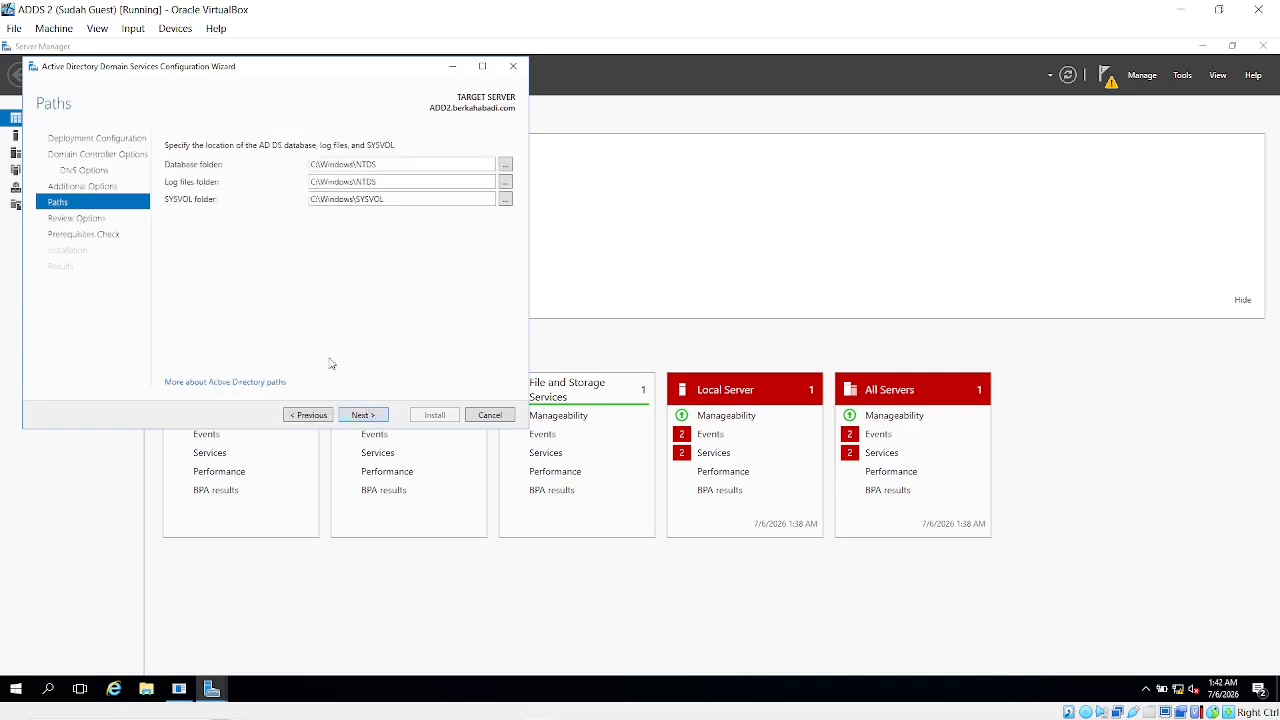
Accept default paths, review options, pass the prerequisites check, and install ADD2 as domain controller
click(365, 415)
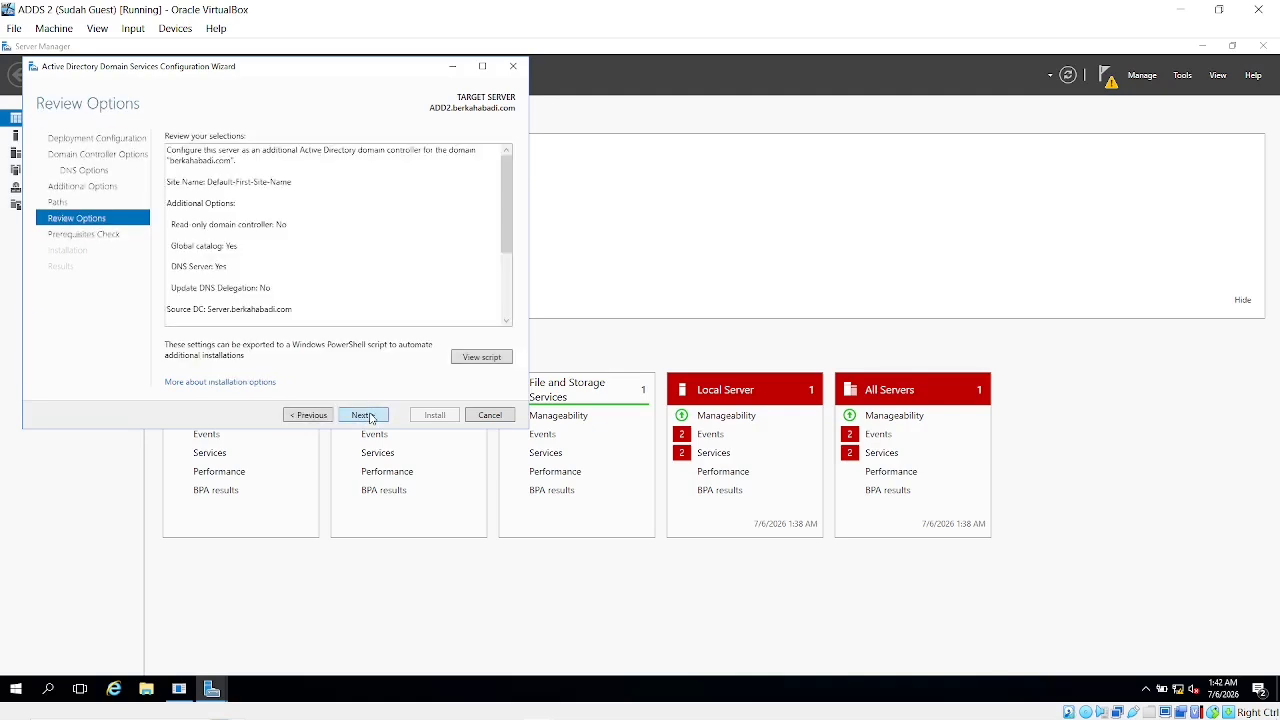
click(366, 415)
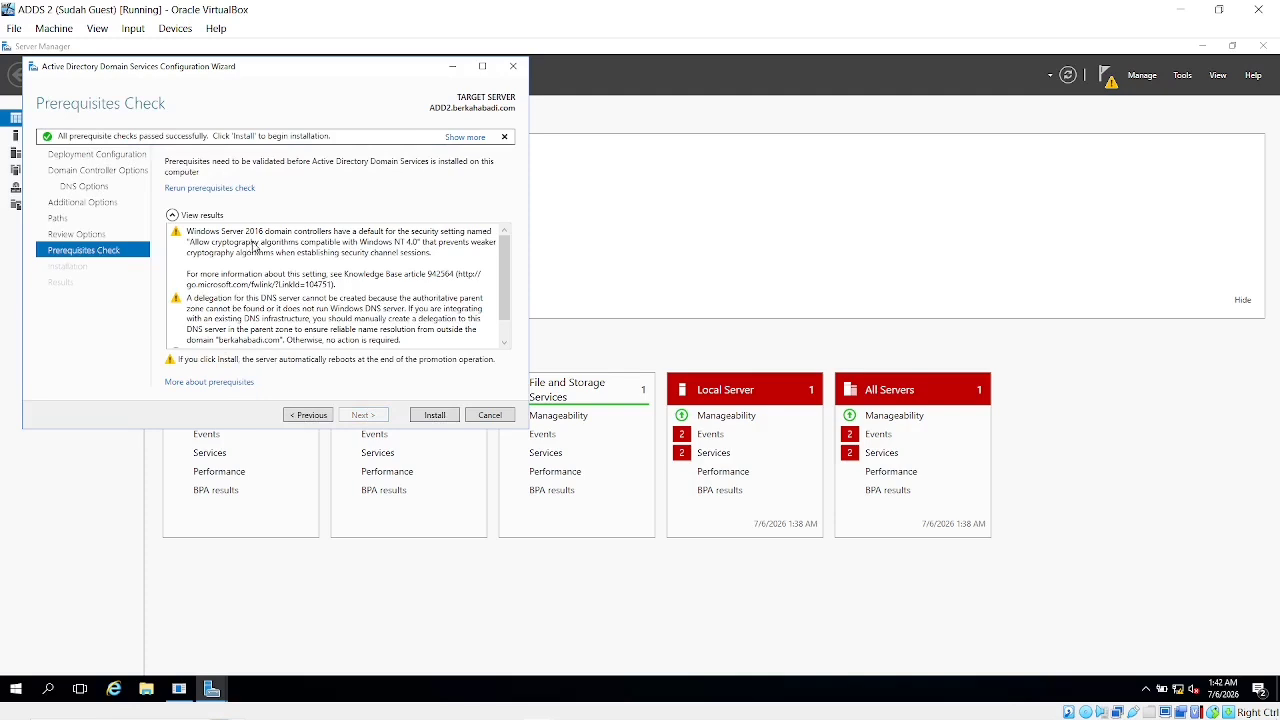
scroll(255, 250, down, 1)
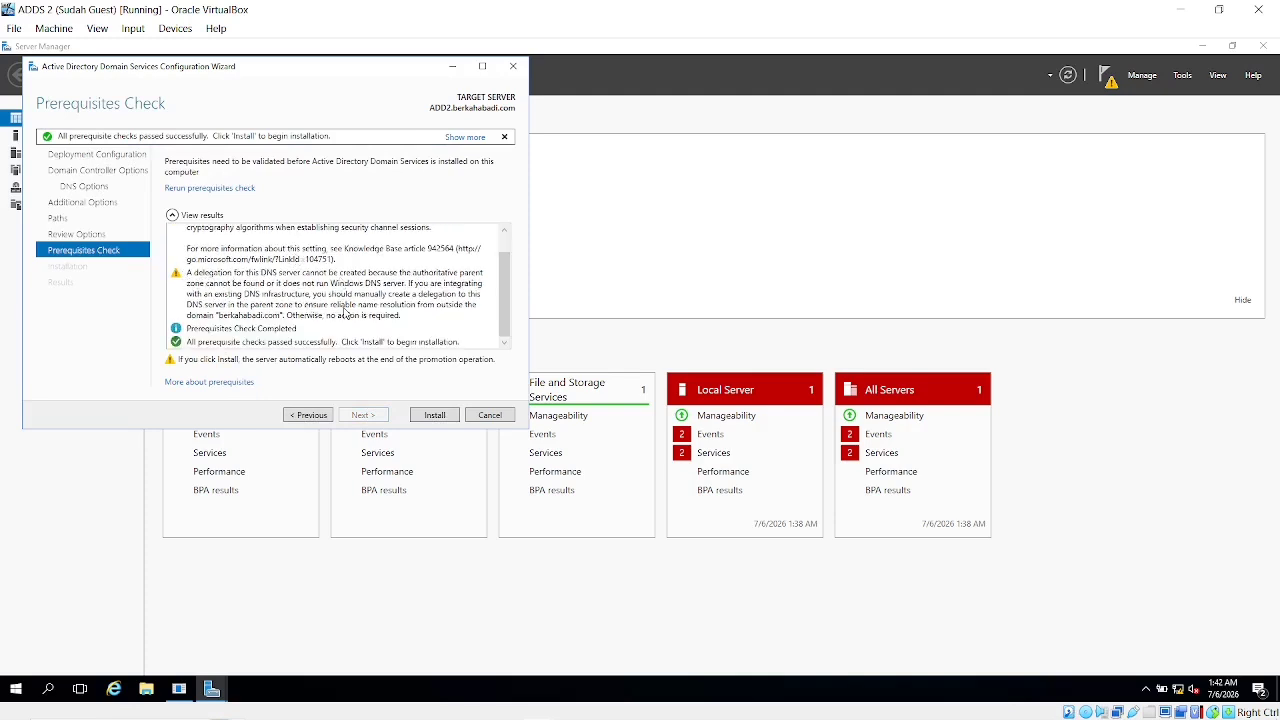
scroll(350, 310, up, 1)
scroll(352, 309, down, 1)
click(434, 415)
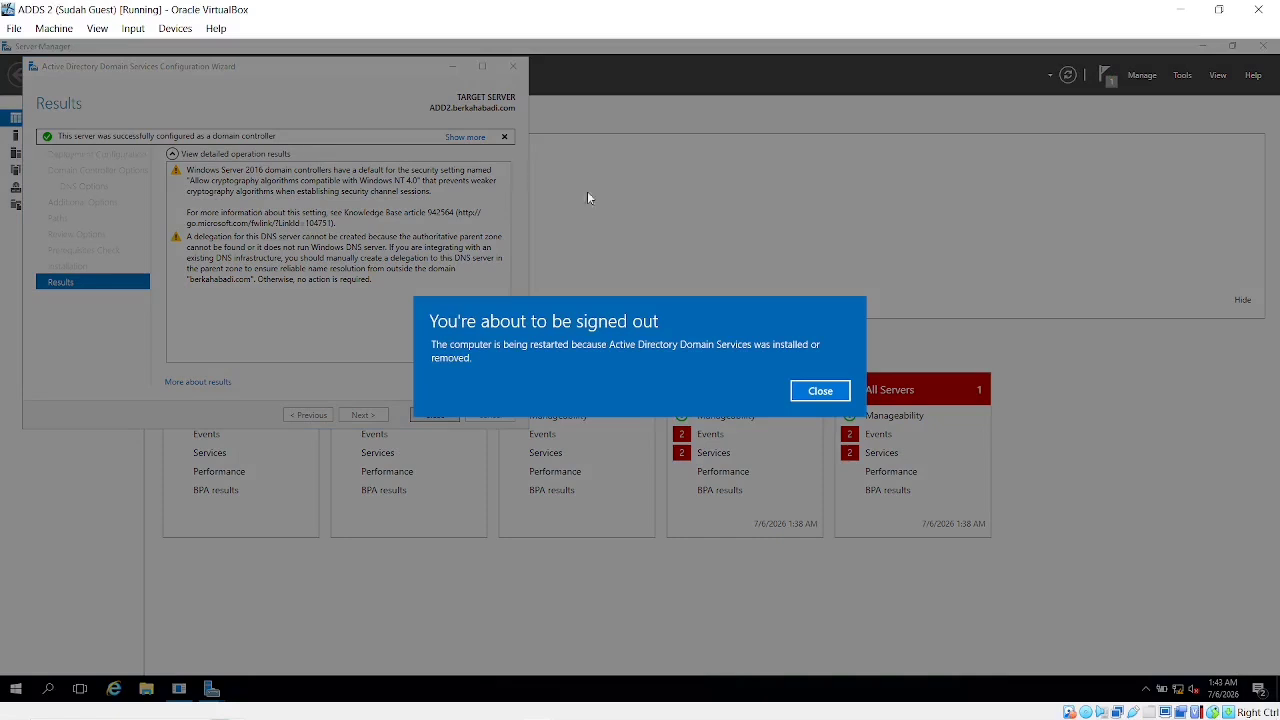
Dismiss the sign-out notice and close the wizard's Results page so ADDS 2 reboots
click(821, 391)
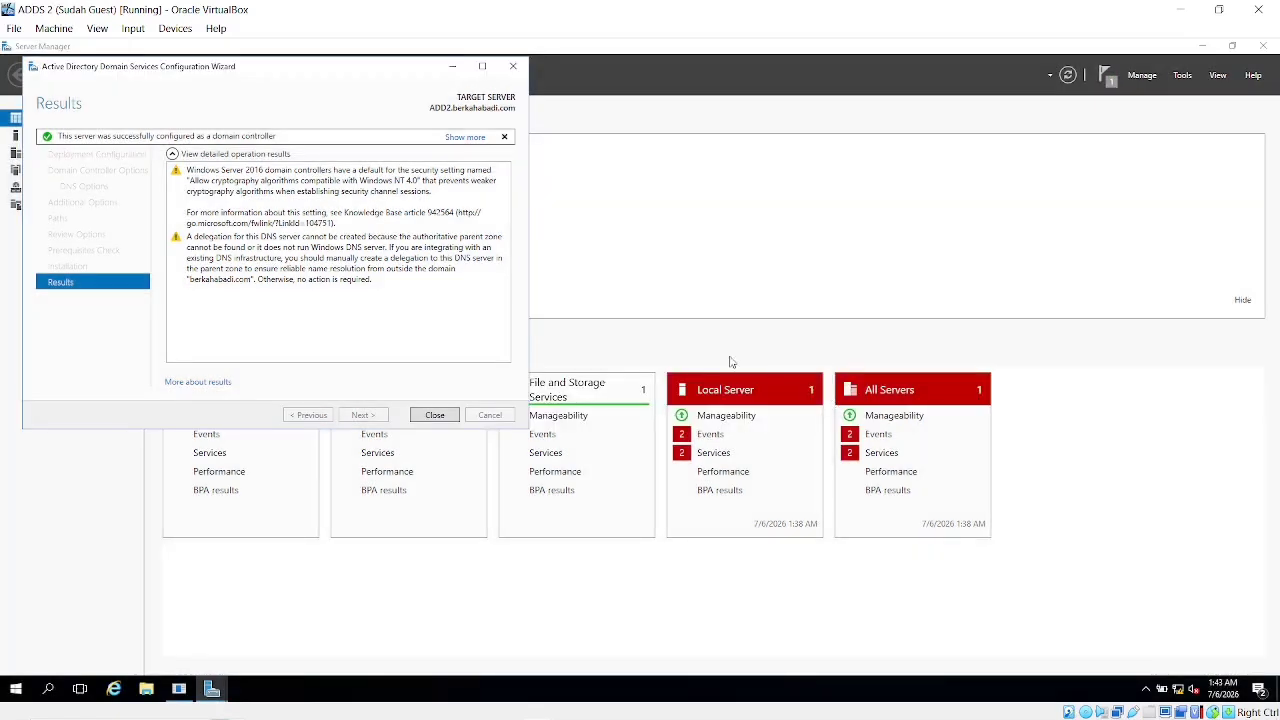
click(434, 415)
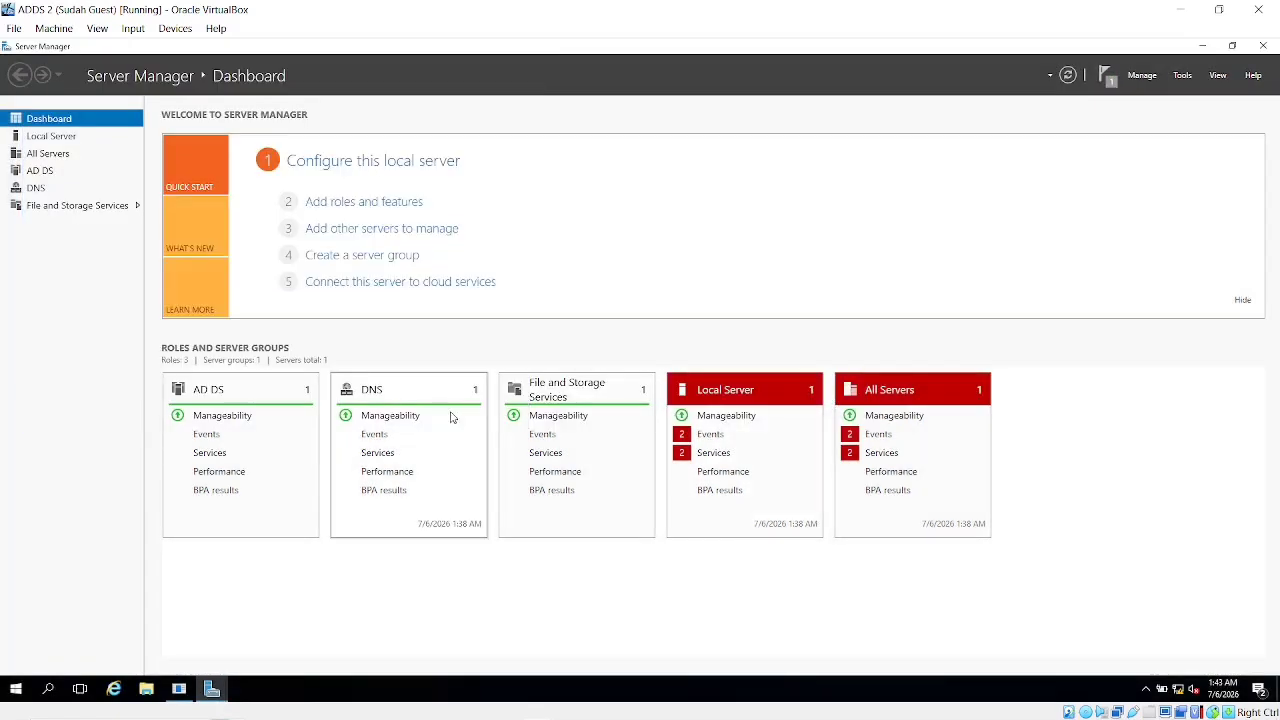
click(16, 688)
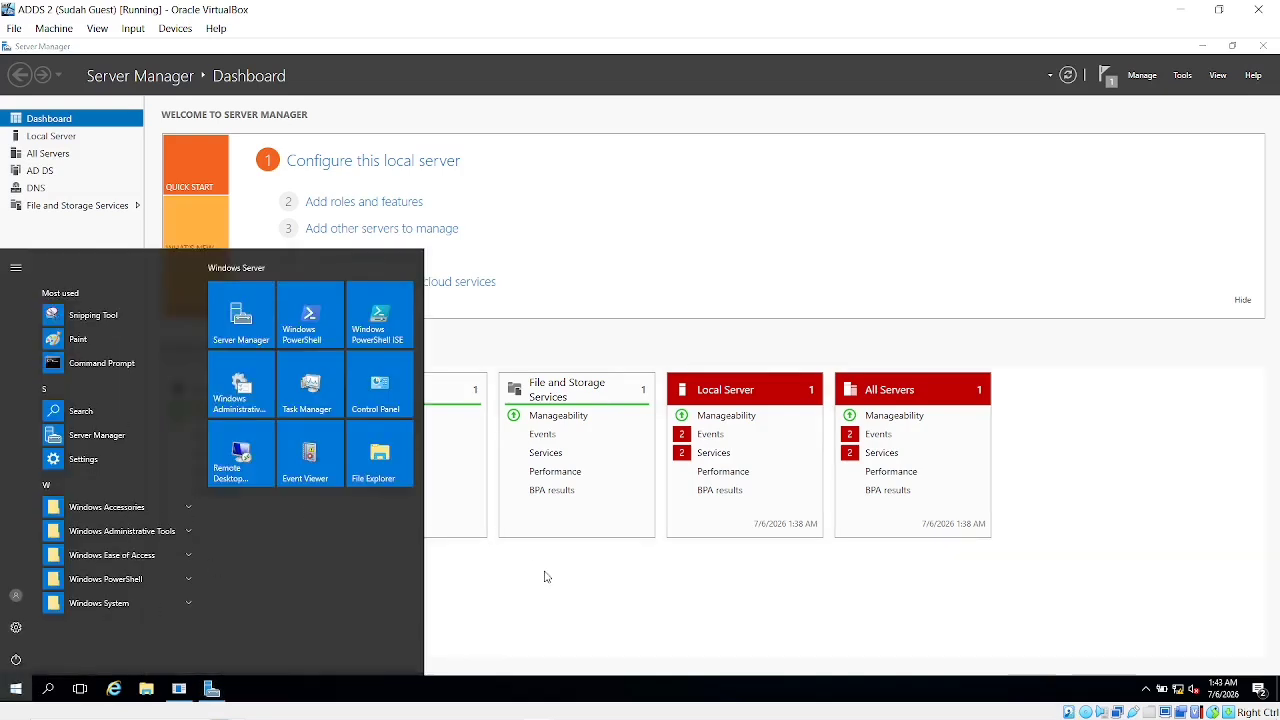
click(546, 577)
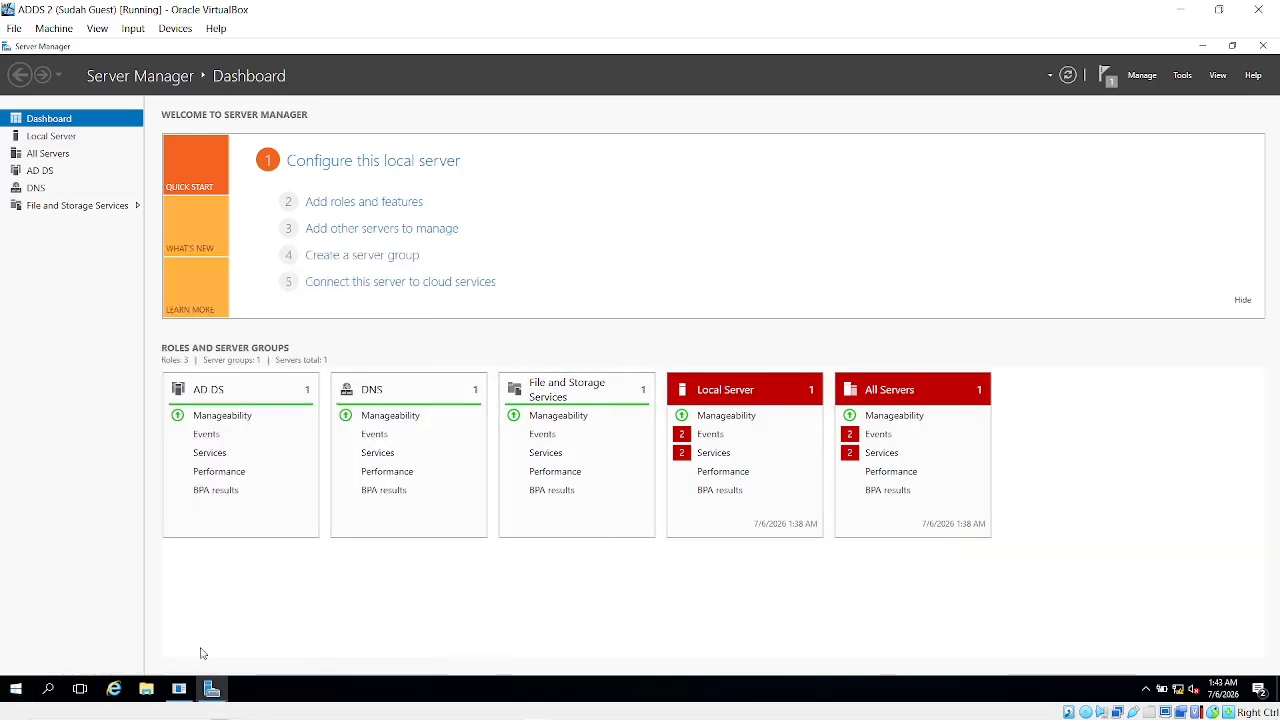
mouse_move(212, 690)
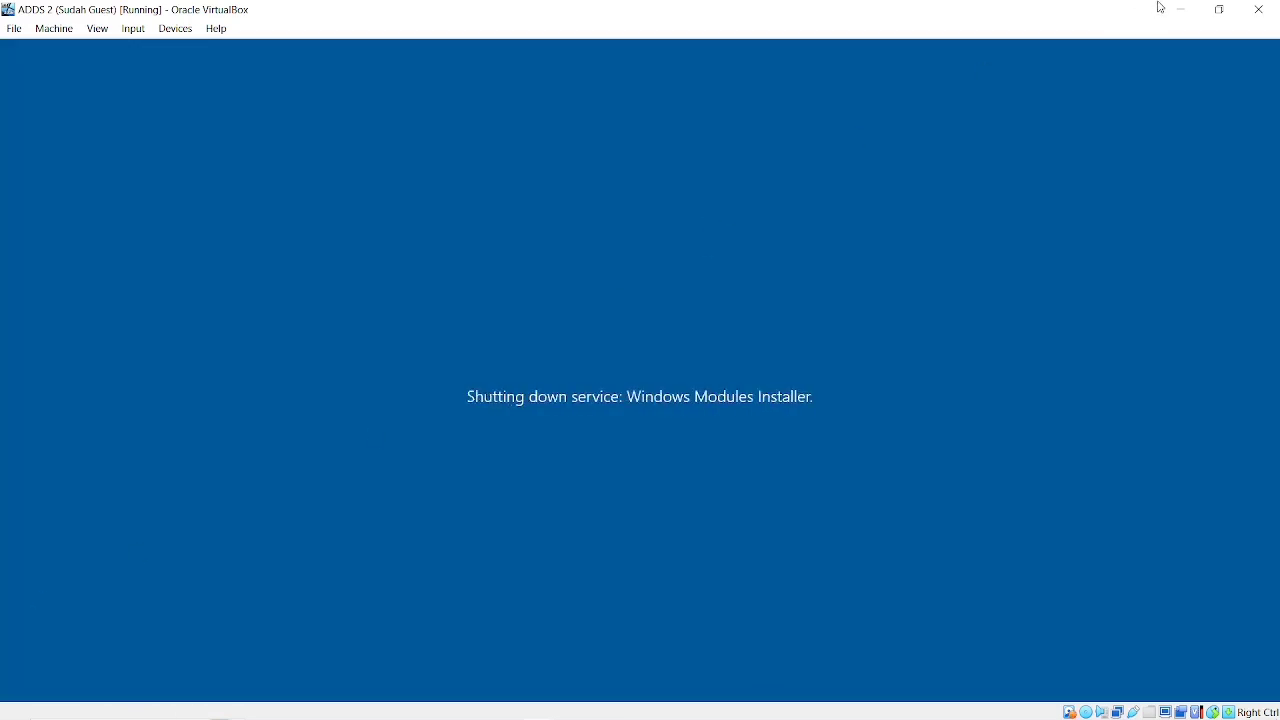
Hide the restarting ADD2 window and bring the ADDS virtual machine to the front
click(1180, 9)
key(alt+Tab)
key(Tab)
key(Tab)
key(Tab)
key(Tab)
key(Tab)
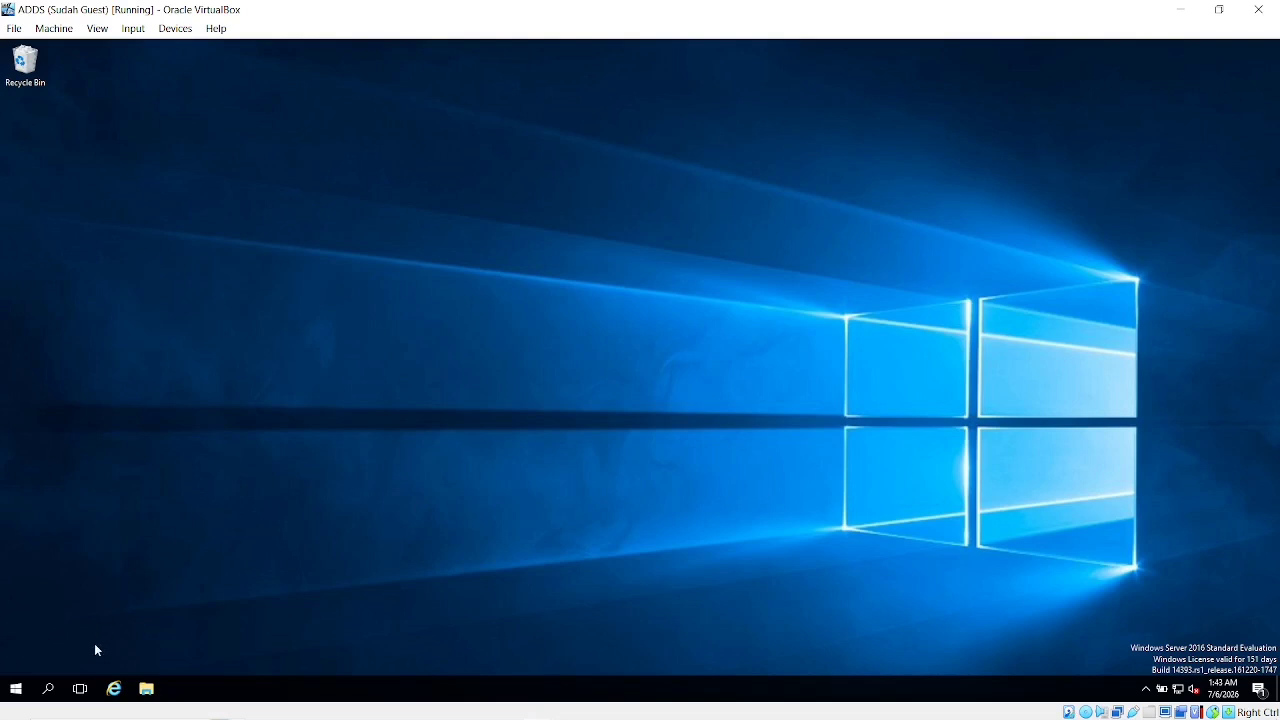
On ADDS, open Control Panel > Network and Sharing Center > Change adapter settings
click(47, 689)
text(c)
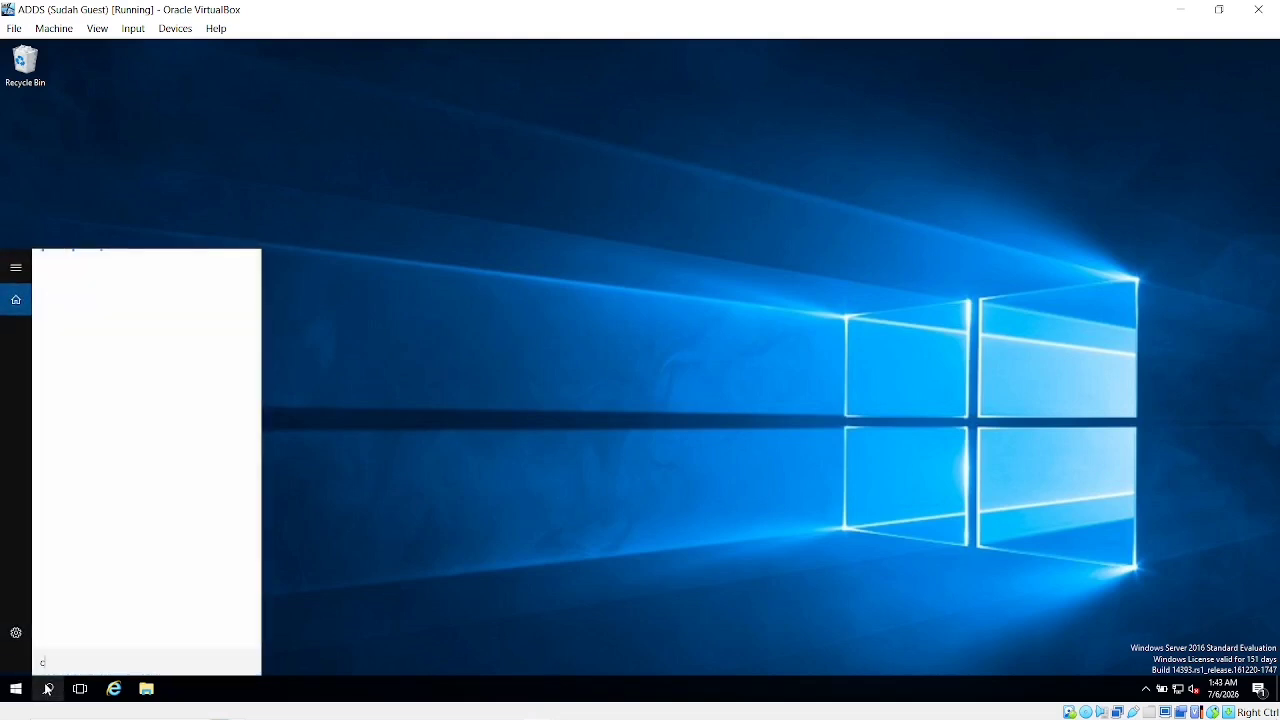
text(ontro)
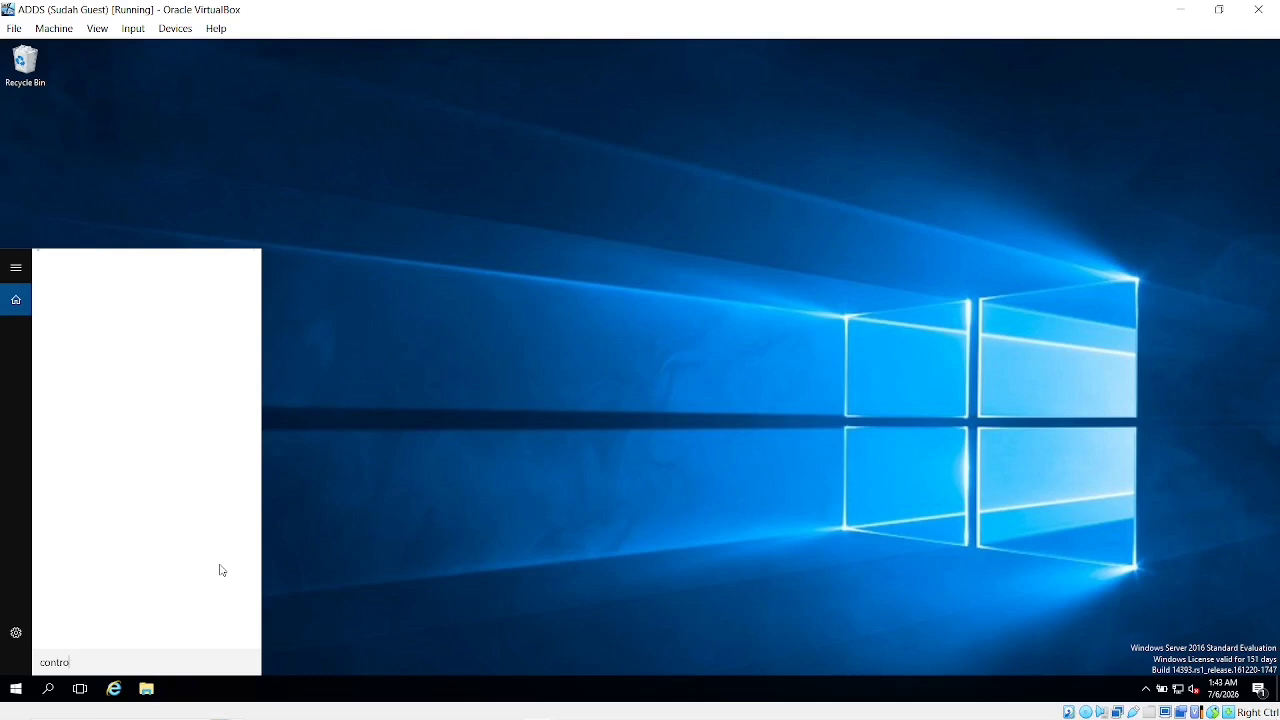
key(BackSpace)
key(BackSpace)
key(BackSpace)
text(contr)
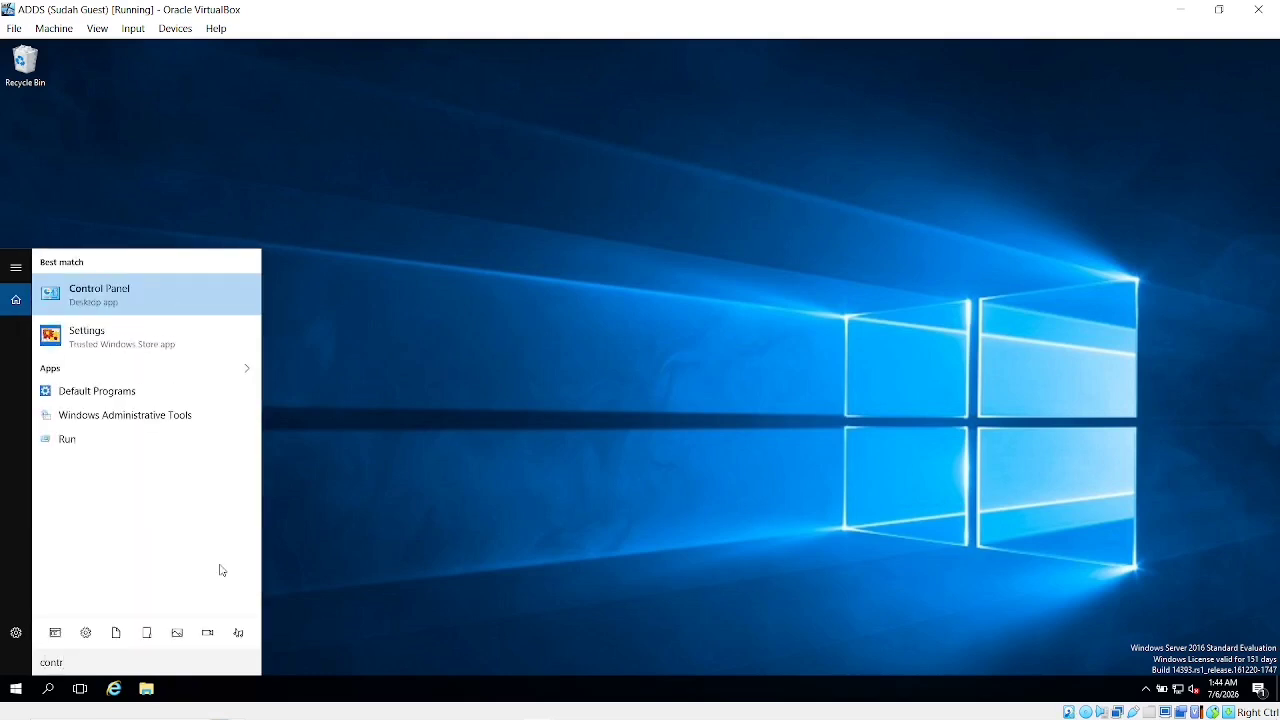
key(Return)
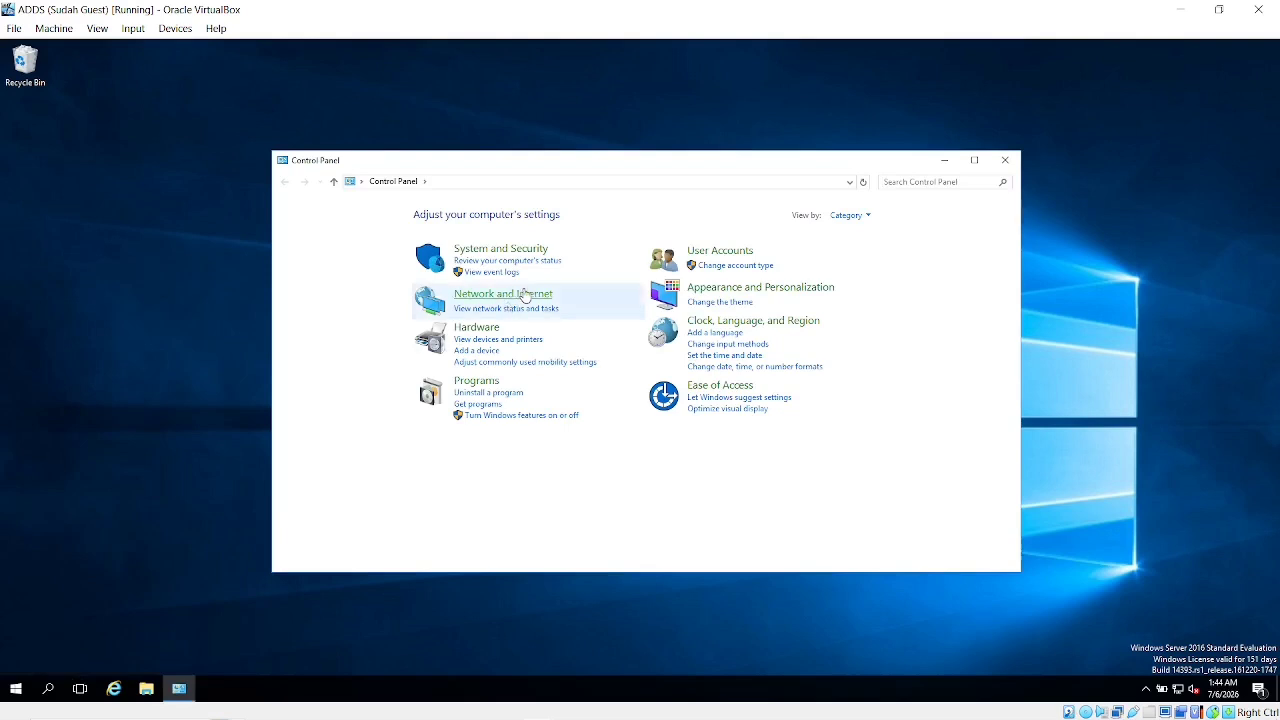
click(524, 295)
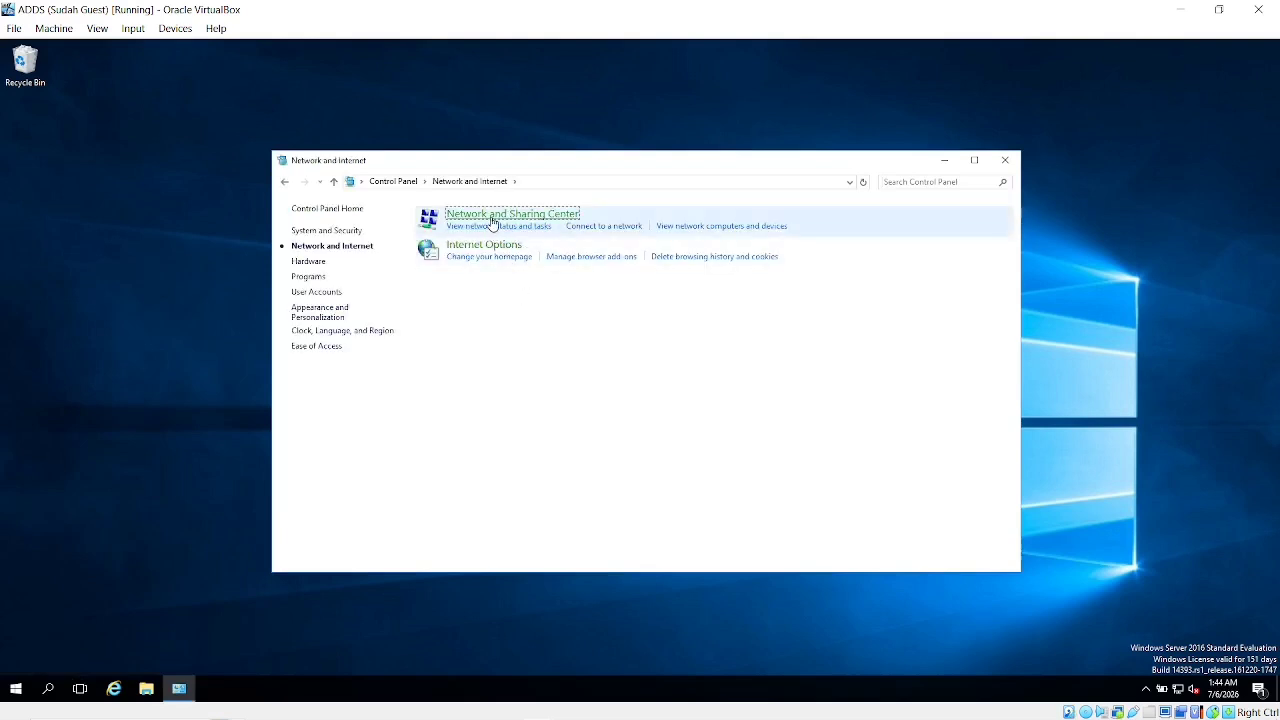
click(493, 222)
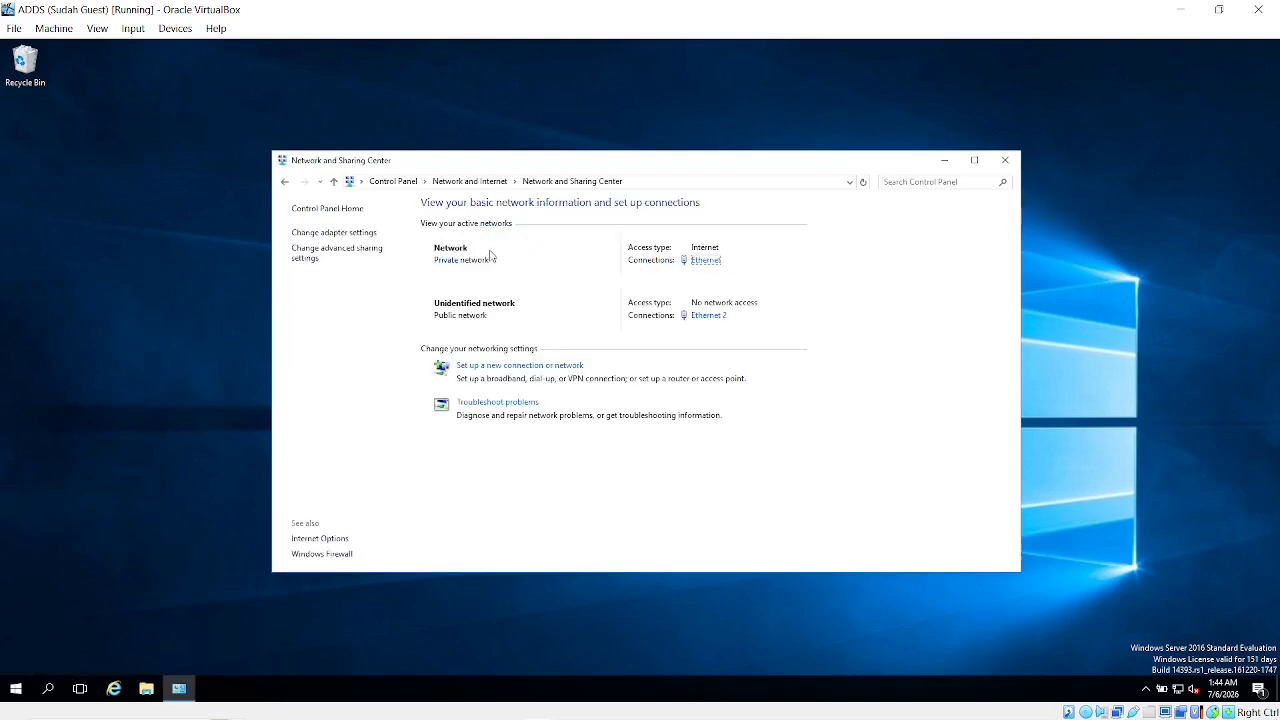
click(360, 232)
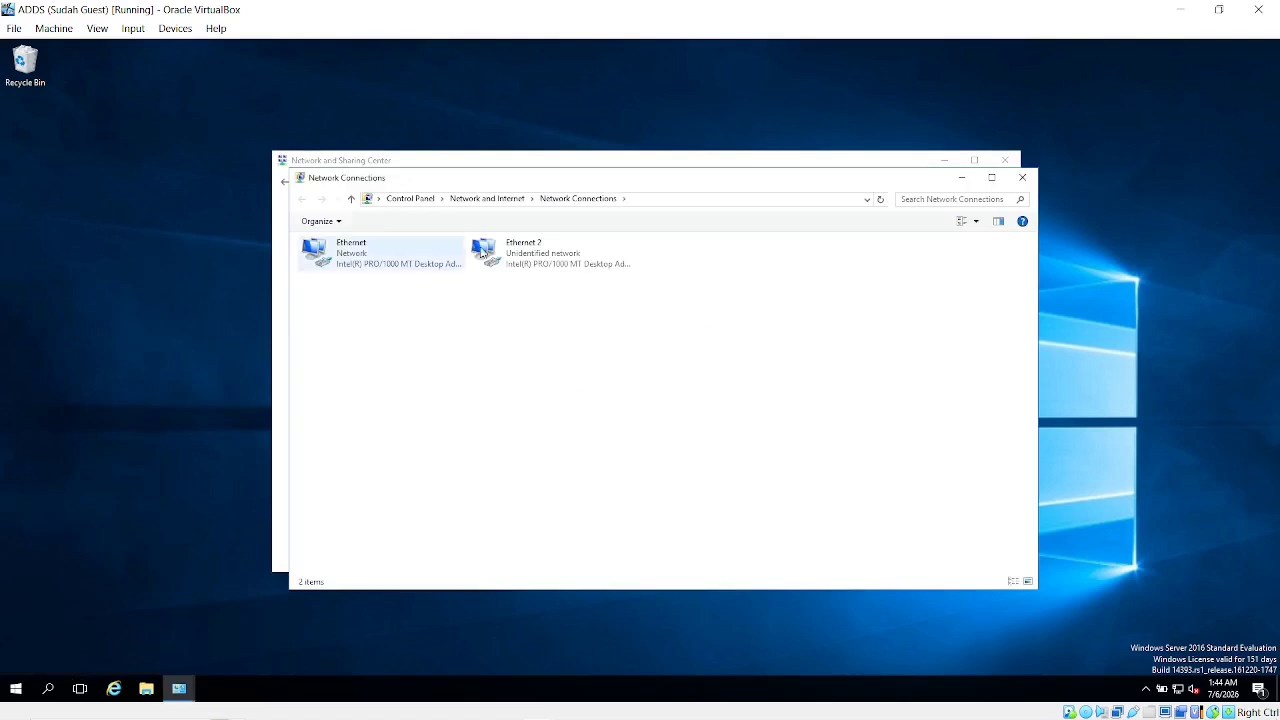
Open the IPv4 settings in Ethernet 2's adapter properties
click(409, 266)
right_click(410, 268)
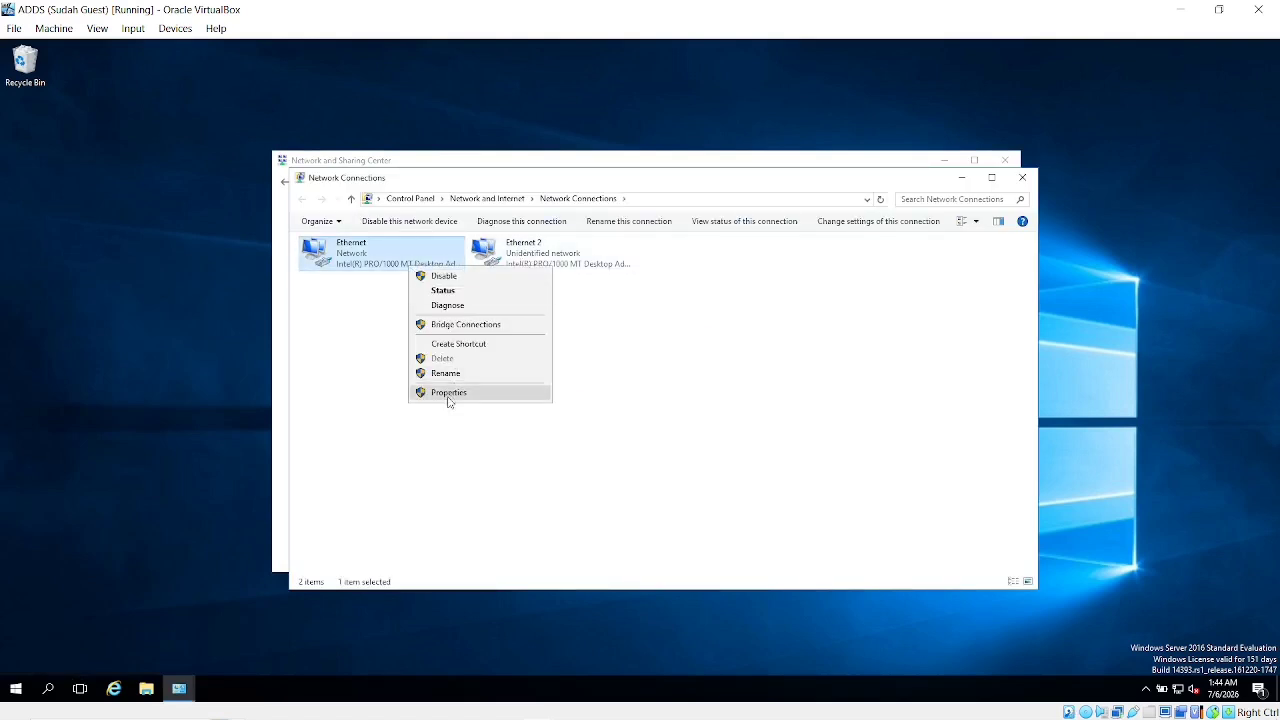
click(539, 260)
right_click(539, 259)
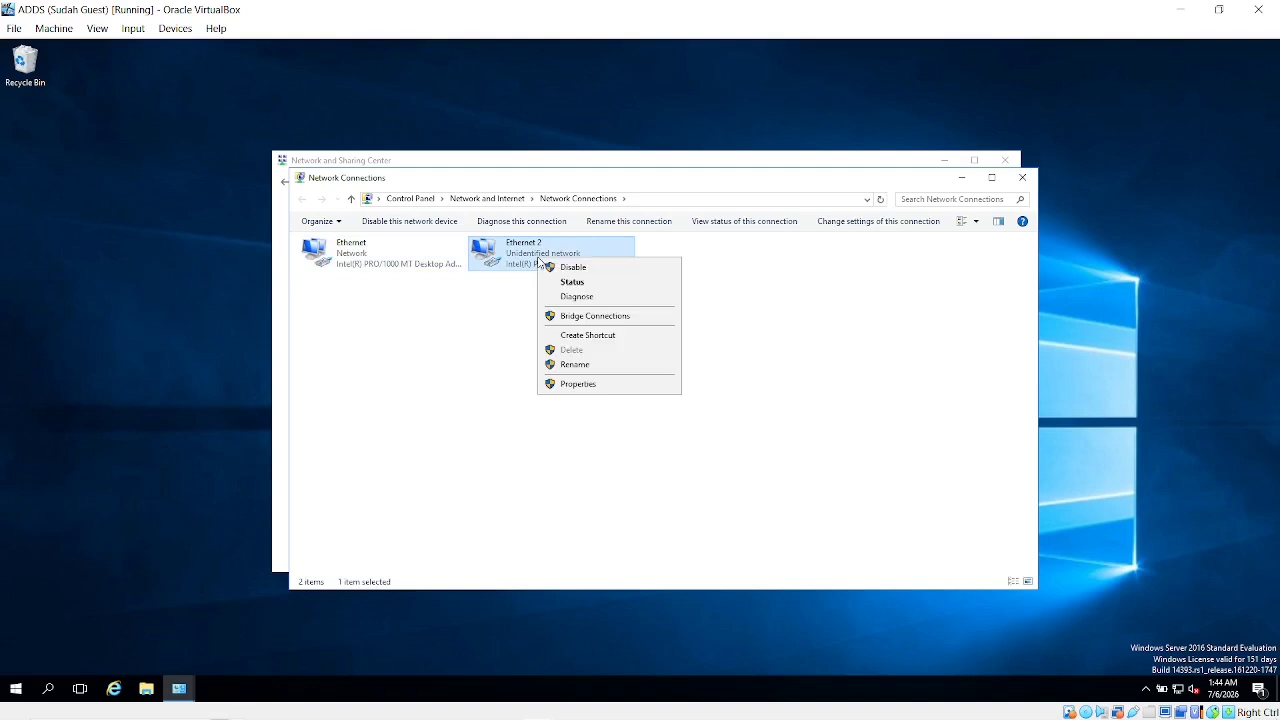
click(580, 384)
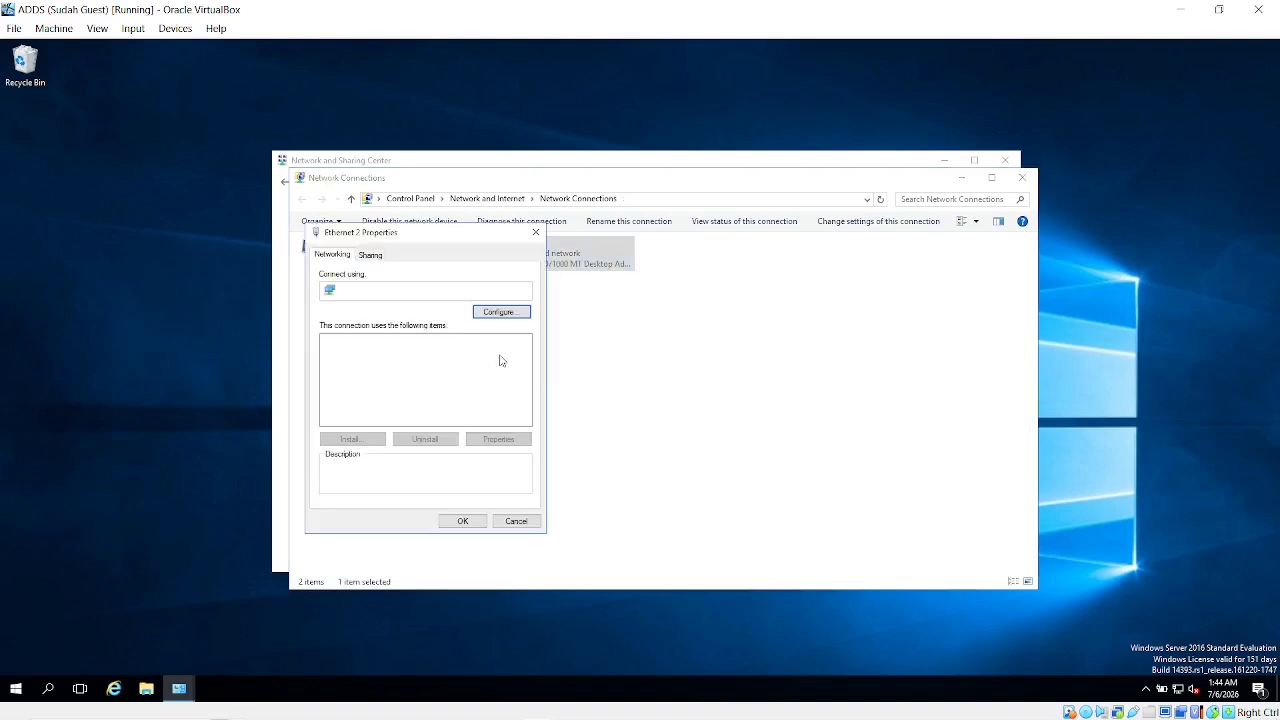
click(378, 410)
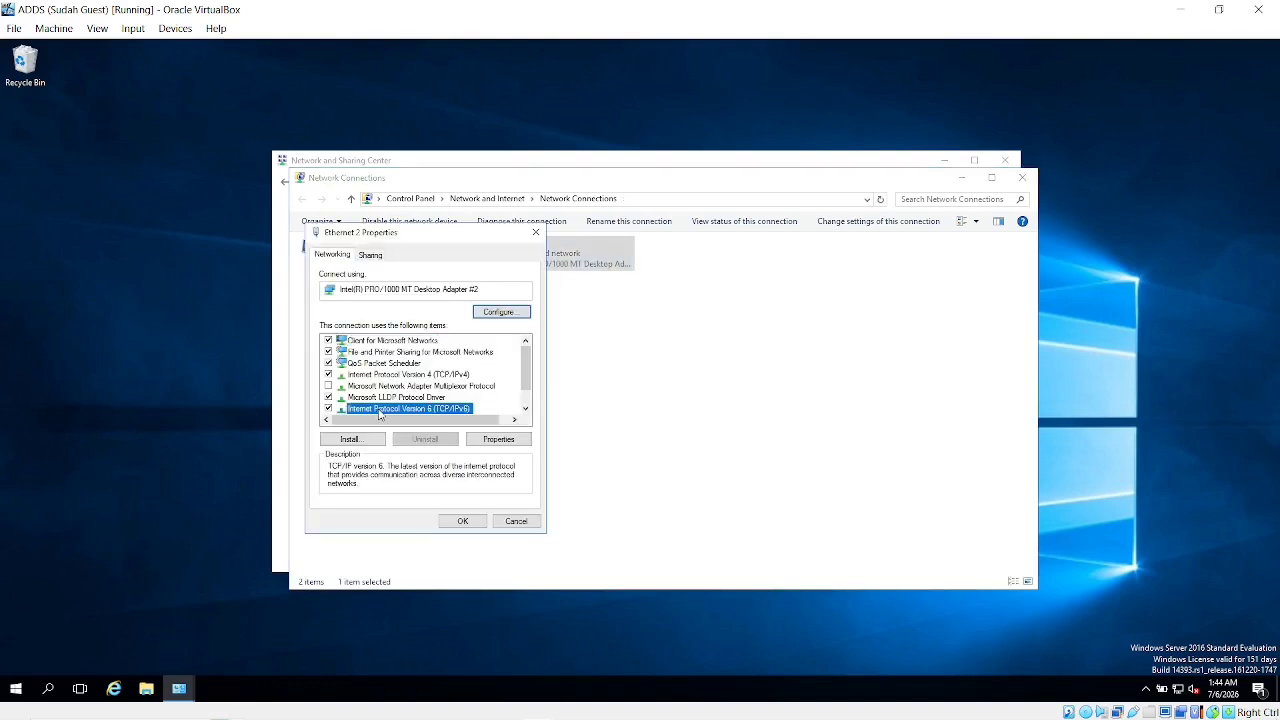
double_click(377, 375)
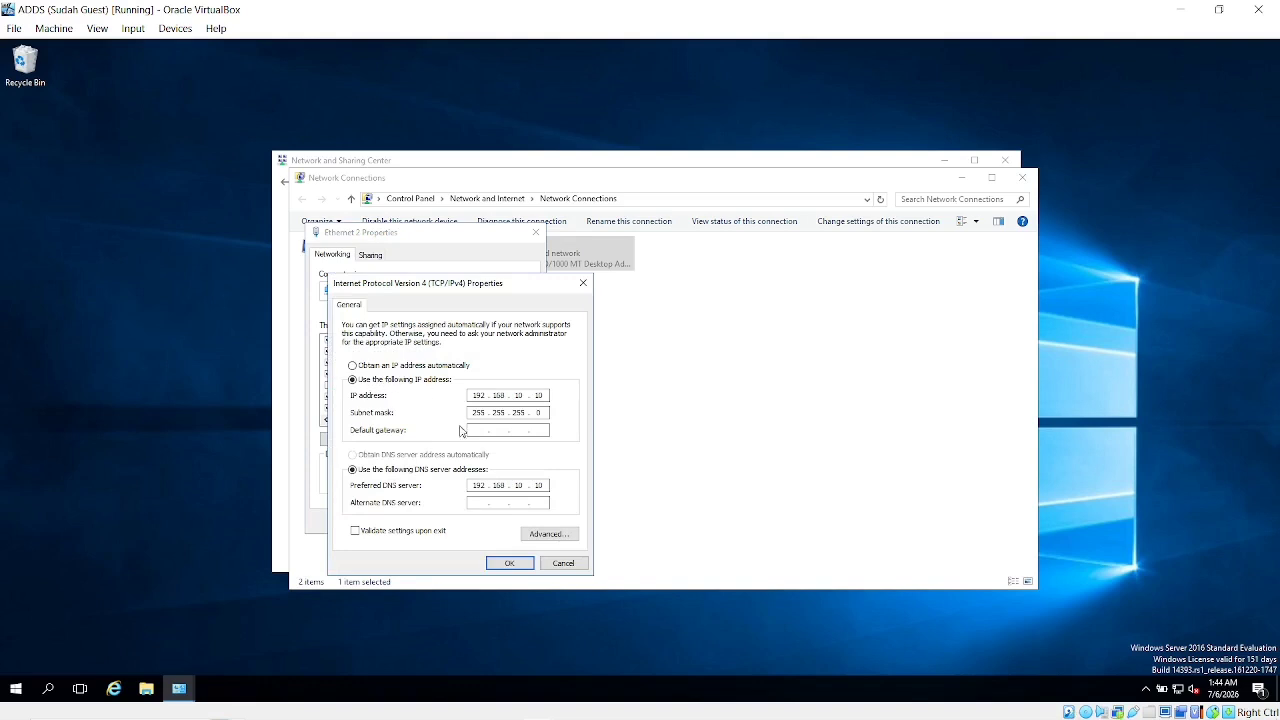
Review the static IP 192.168.10.10 and DNS, cancel without changes, and close the network windows
click(498, 502)
click(738, 367)
click(550, 549)
click(563, 563)
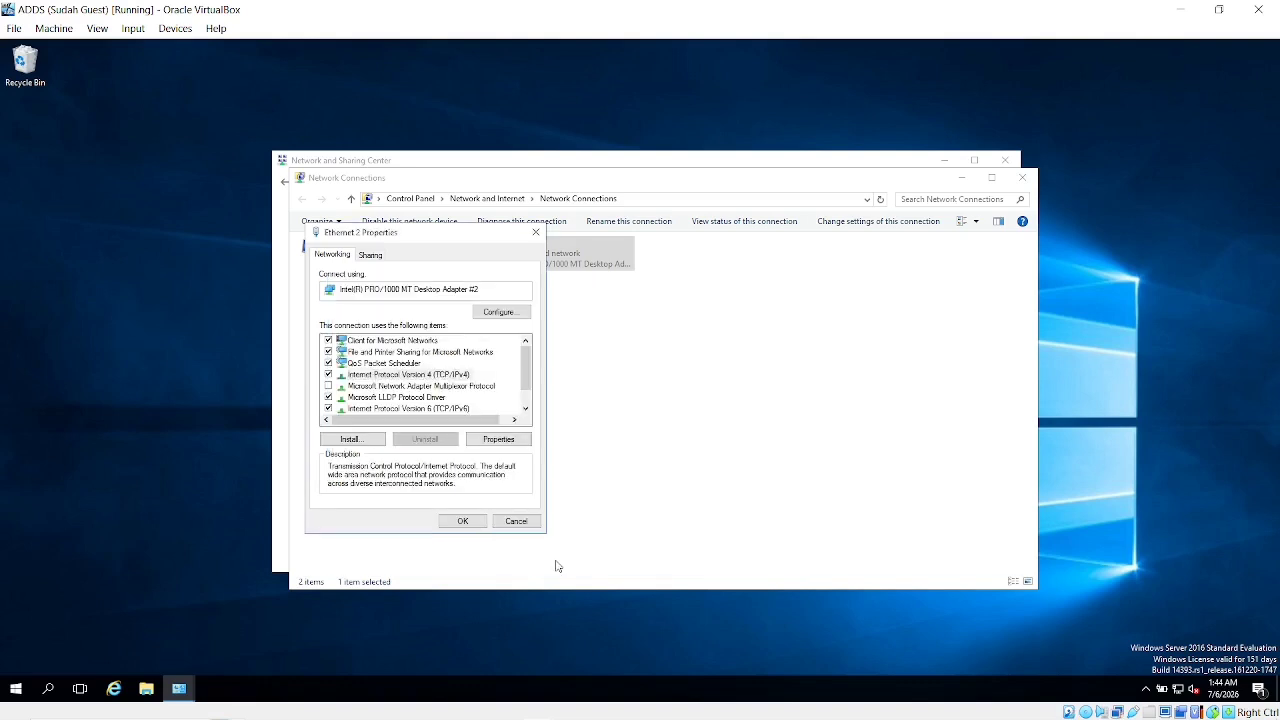
click(512, 521)
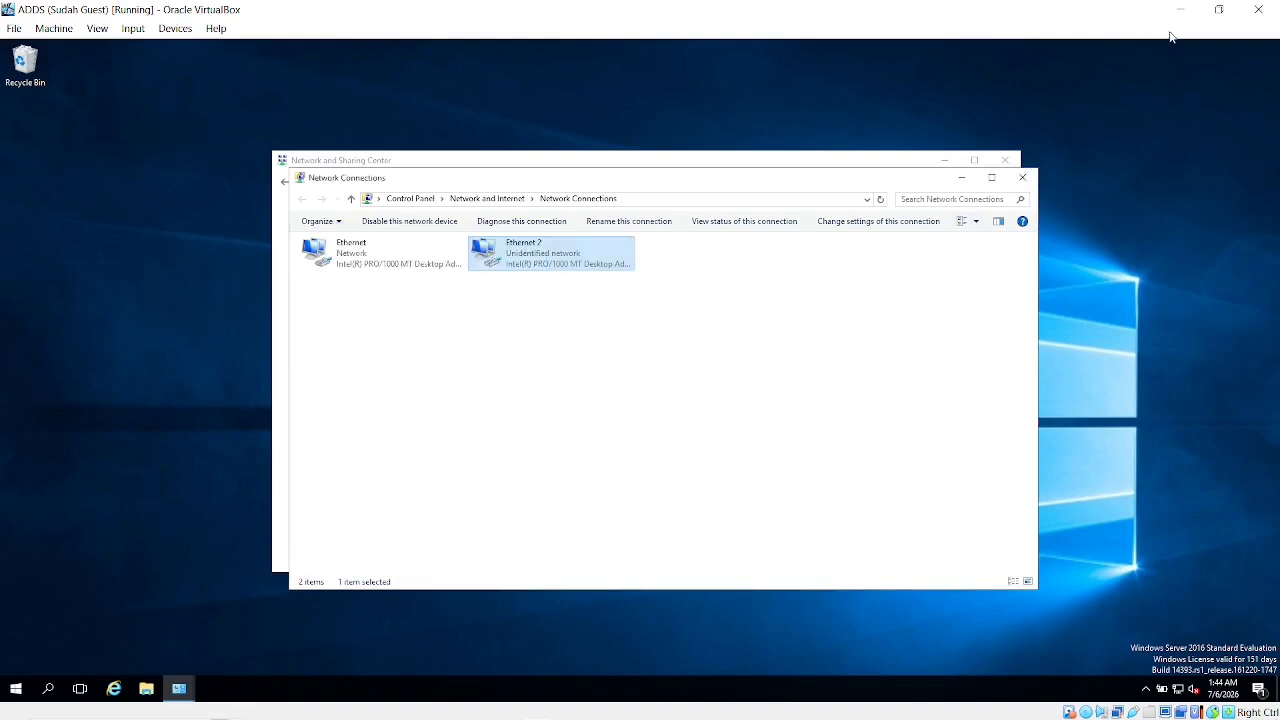
click(1021, 177)
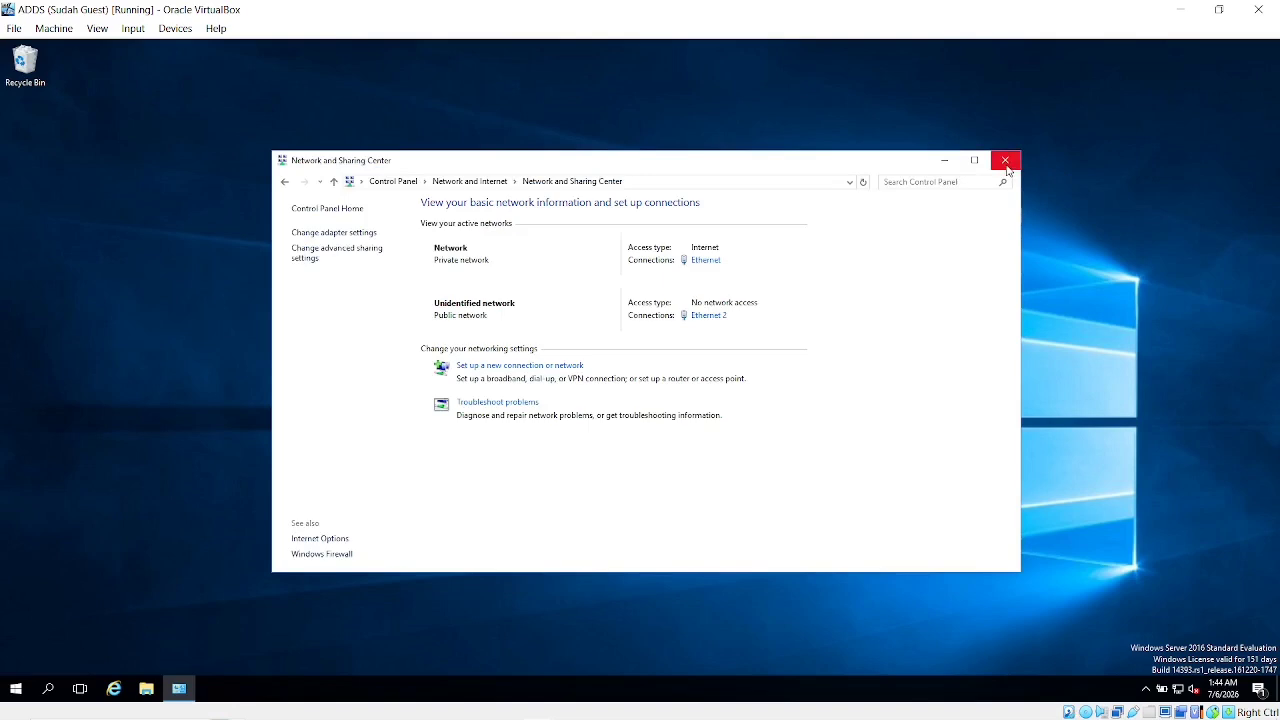
click(1005, 160)
Switch to ADDS 2 and sign in as administrator using Insert Ctrl-Alt-Del and the password
click(1186, 9)
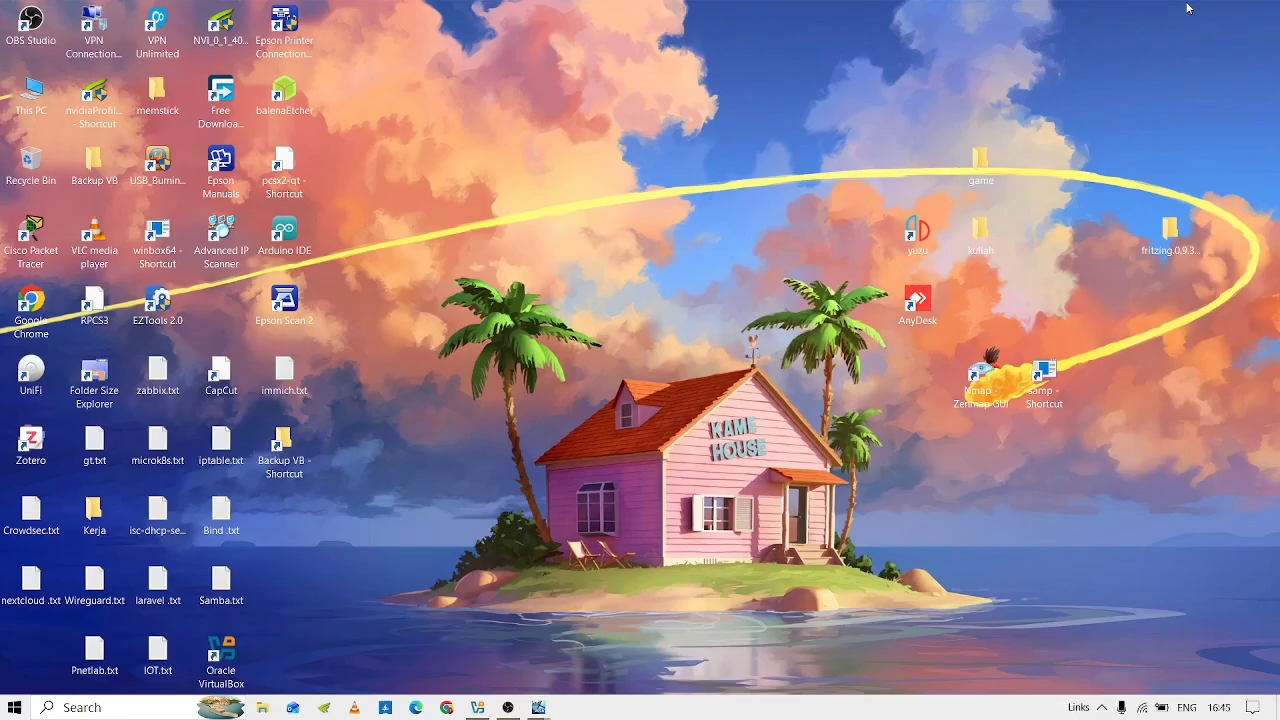
key(alt+Tab)
key(alt+Tab)
key(alt+shift+Tab)
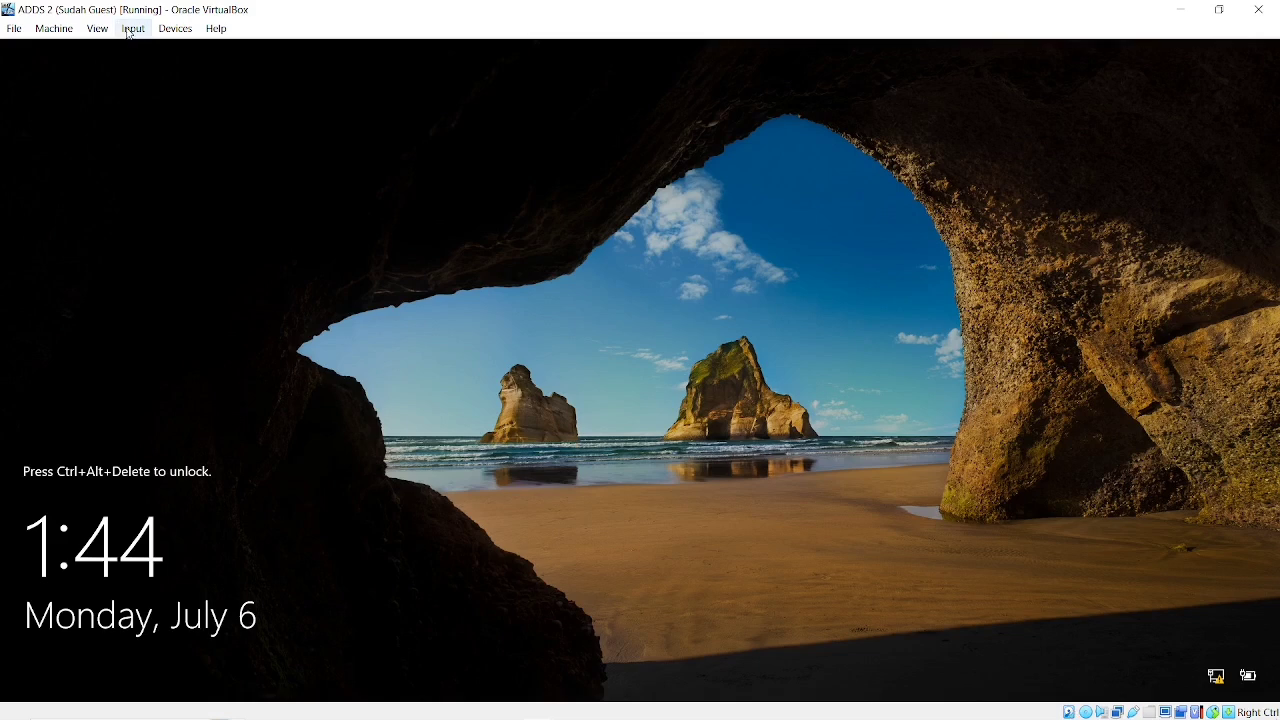
click(131, 28)
mouse_move(155, 49)
click(290, 98)
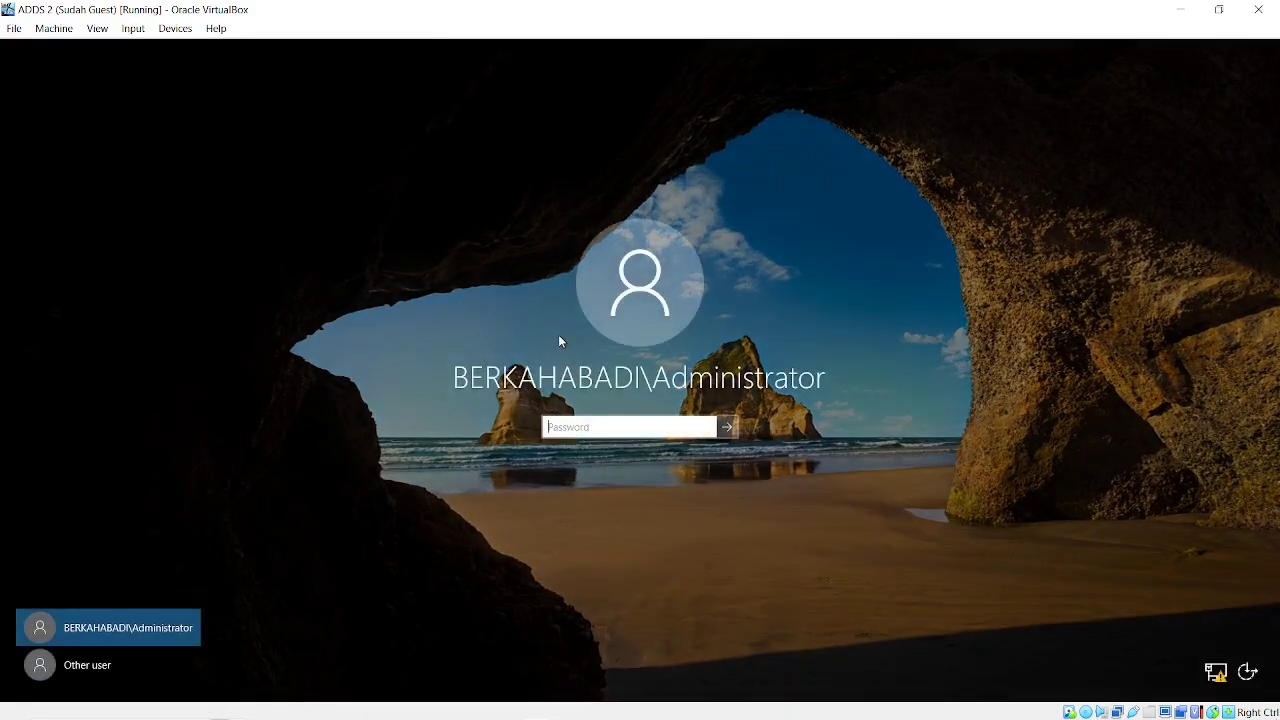
text(**********)
key(Return)
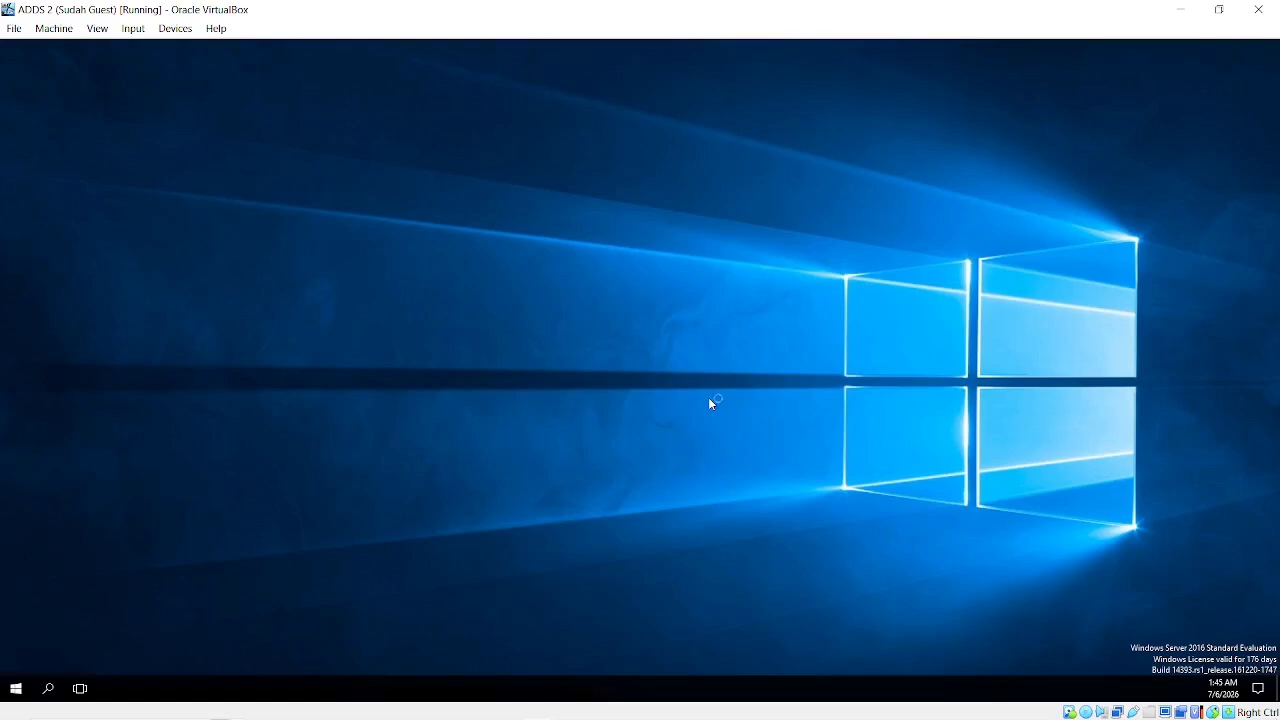
Minimize OBS Studio and return to the ADDS 2 virtual machine window
click(1180, 9)
key(alt+Tab)
key(Tab)
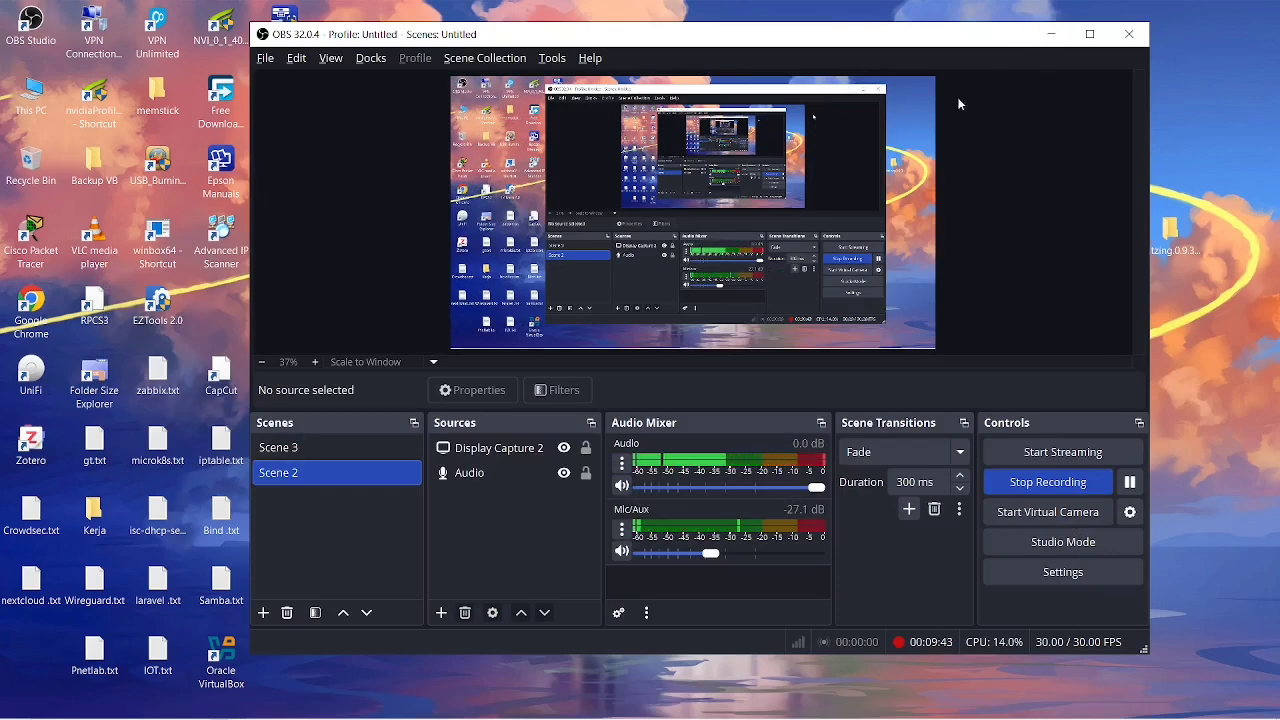
key(alt)
click(1048, 31)
key(alt+Tab)
key(alt+Tab)
key(alt+Tab)
key(alt+Tab)
key(alt+Tab)
key(alt+Tab)
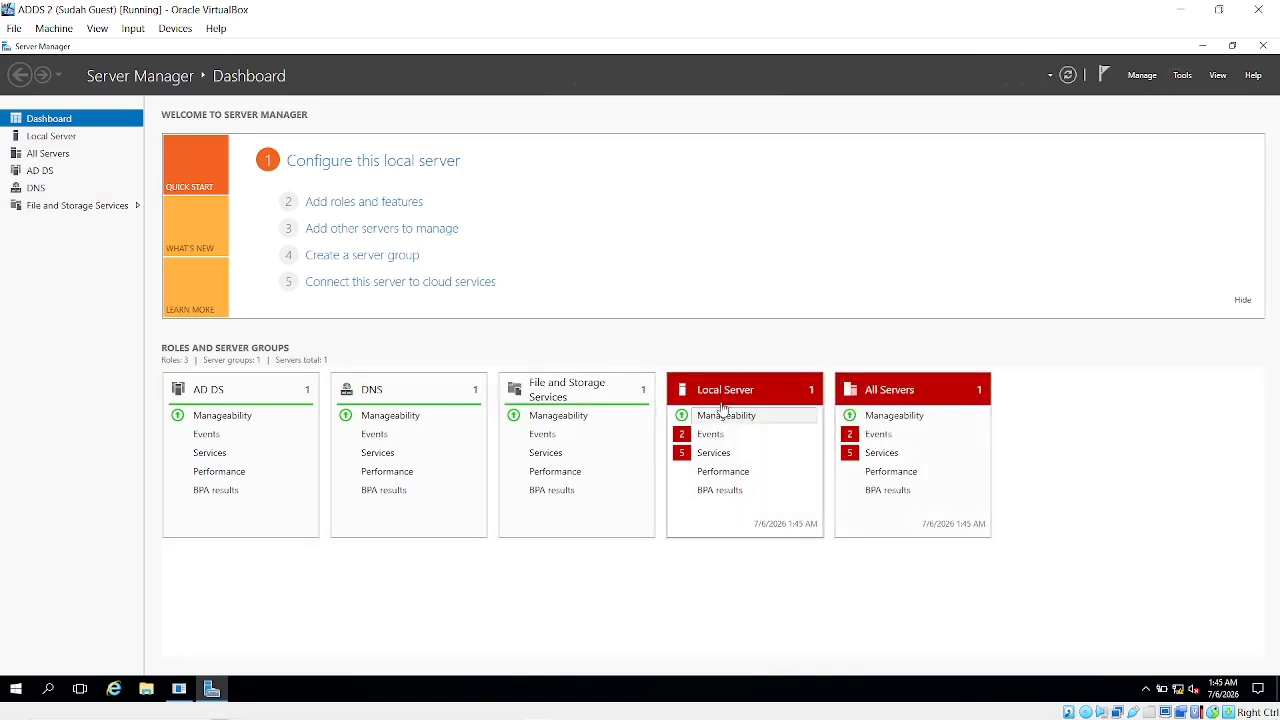
On ADDS 2, open Active Directory Users and Computers and browse berkahabadi.com's HR OU, IT and Karyawan
click(1182, 78)
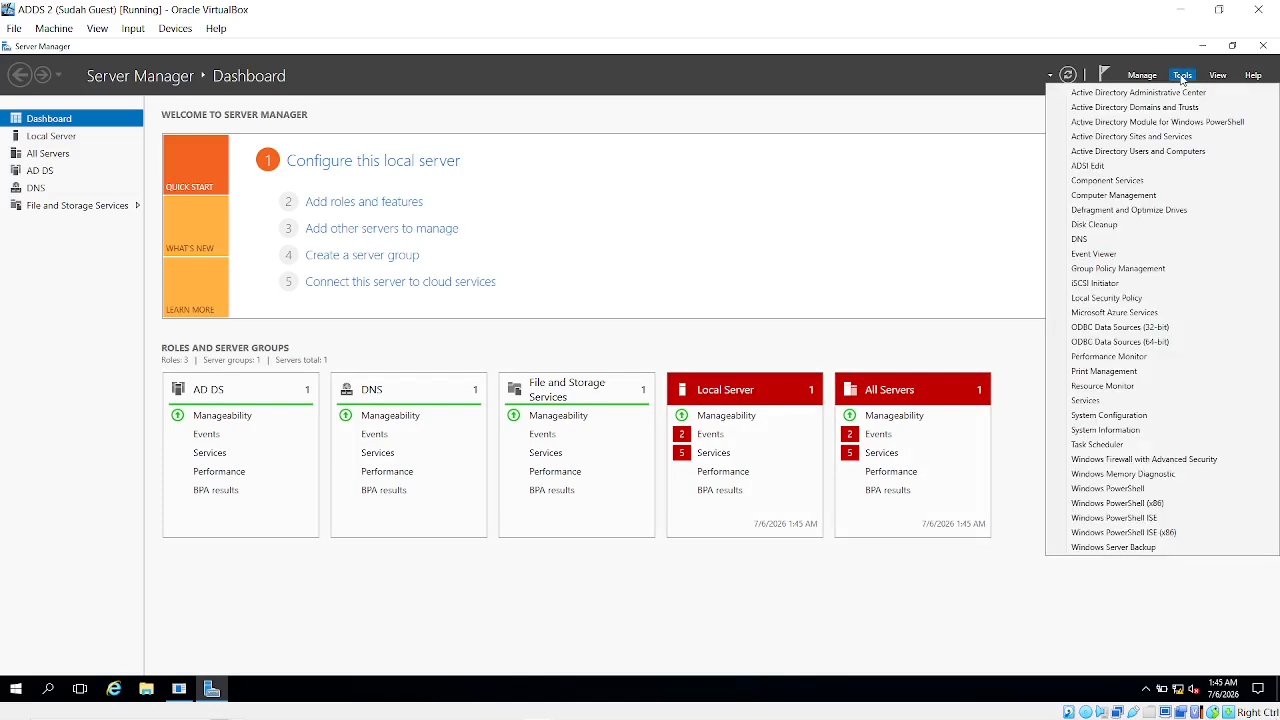
click(1136, 152)
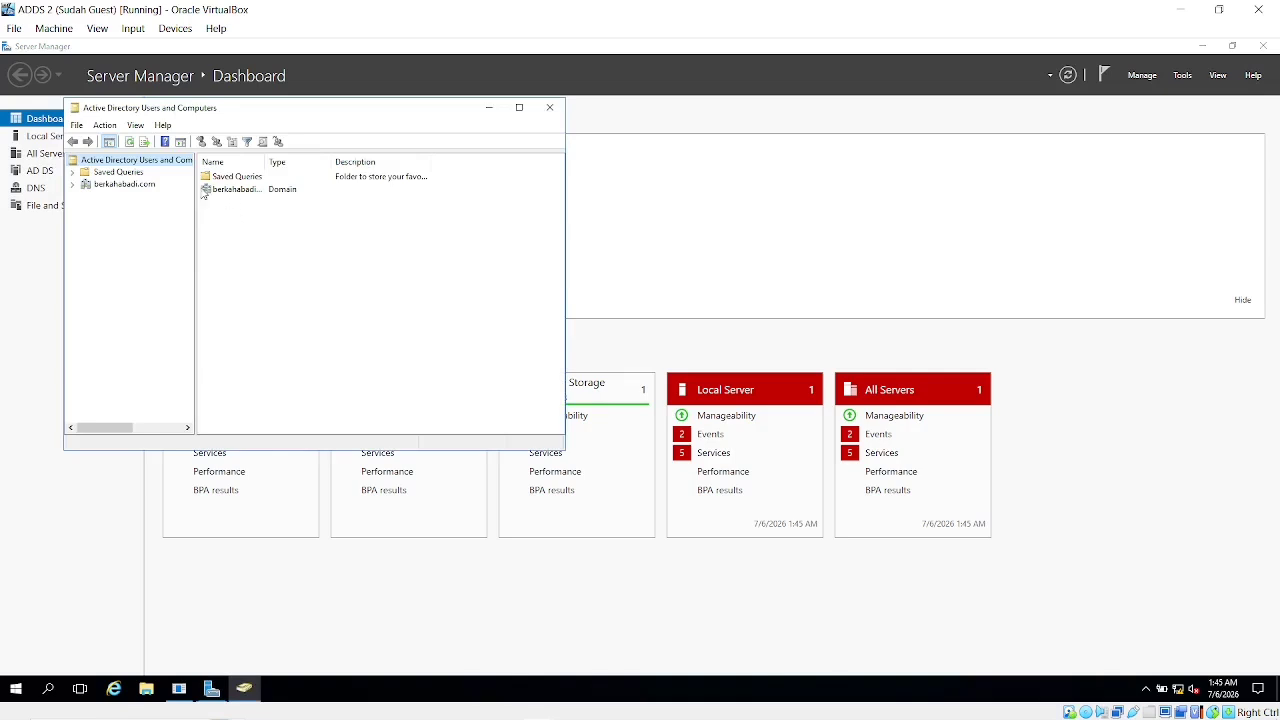
click(72, 185)
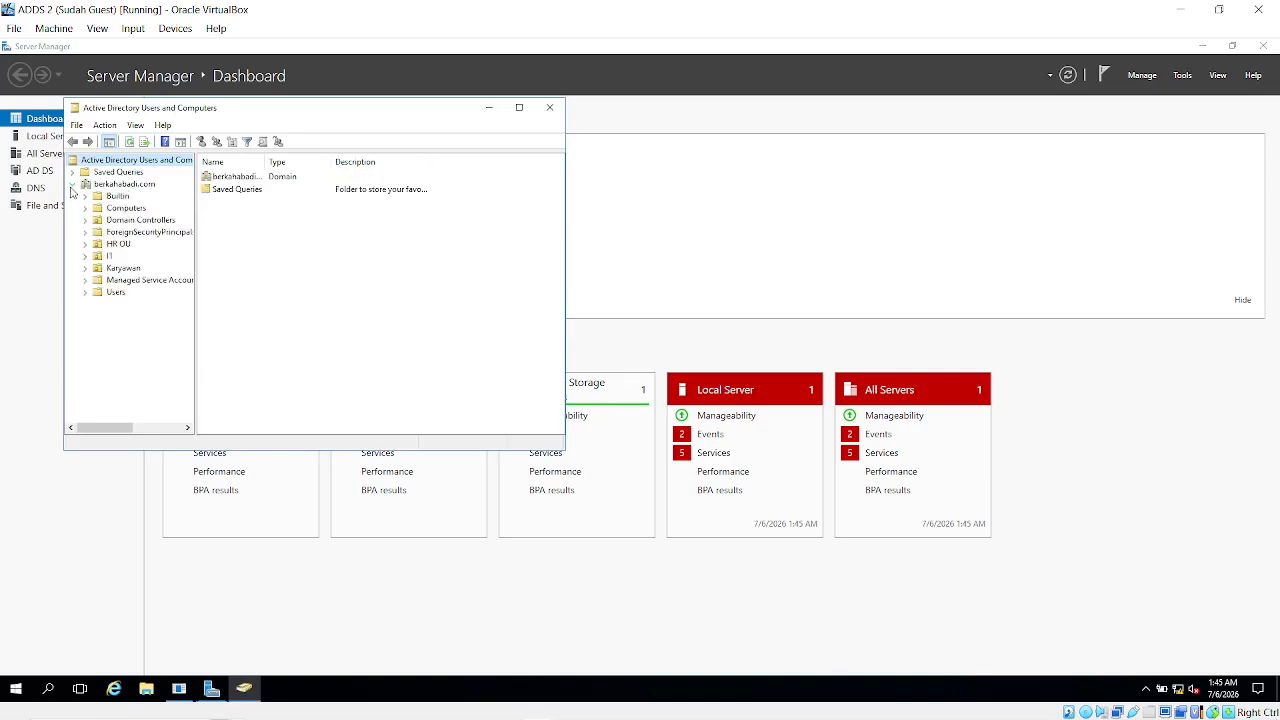
click(115, 245)
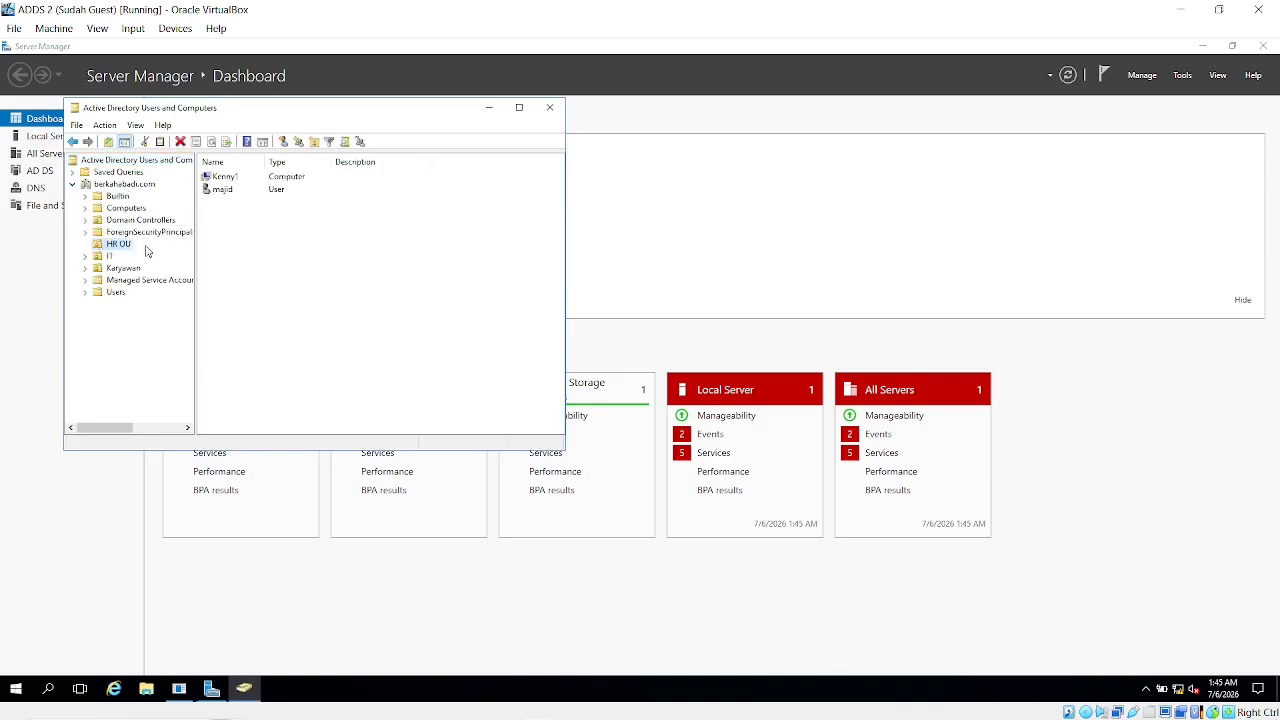
click(110, 256)
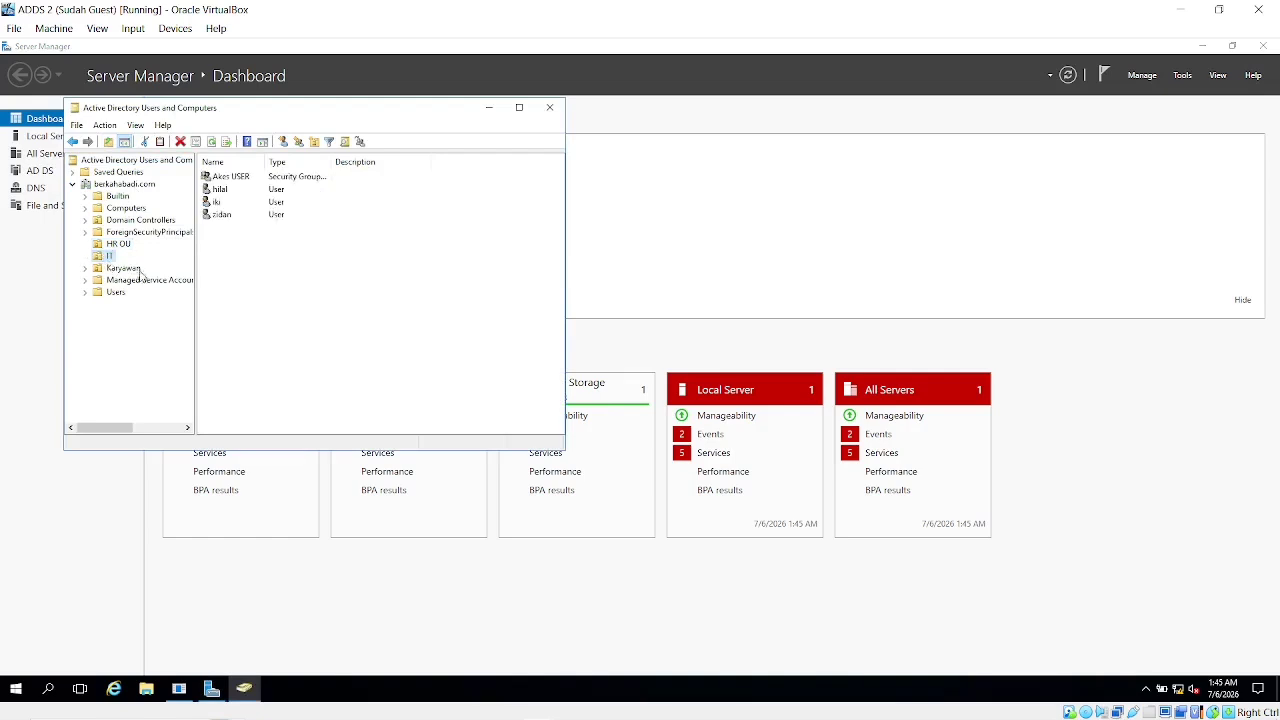
click(123, 268)
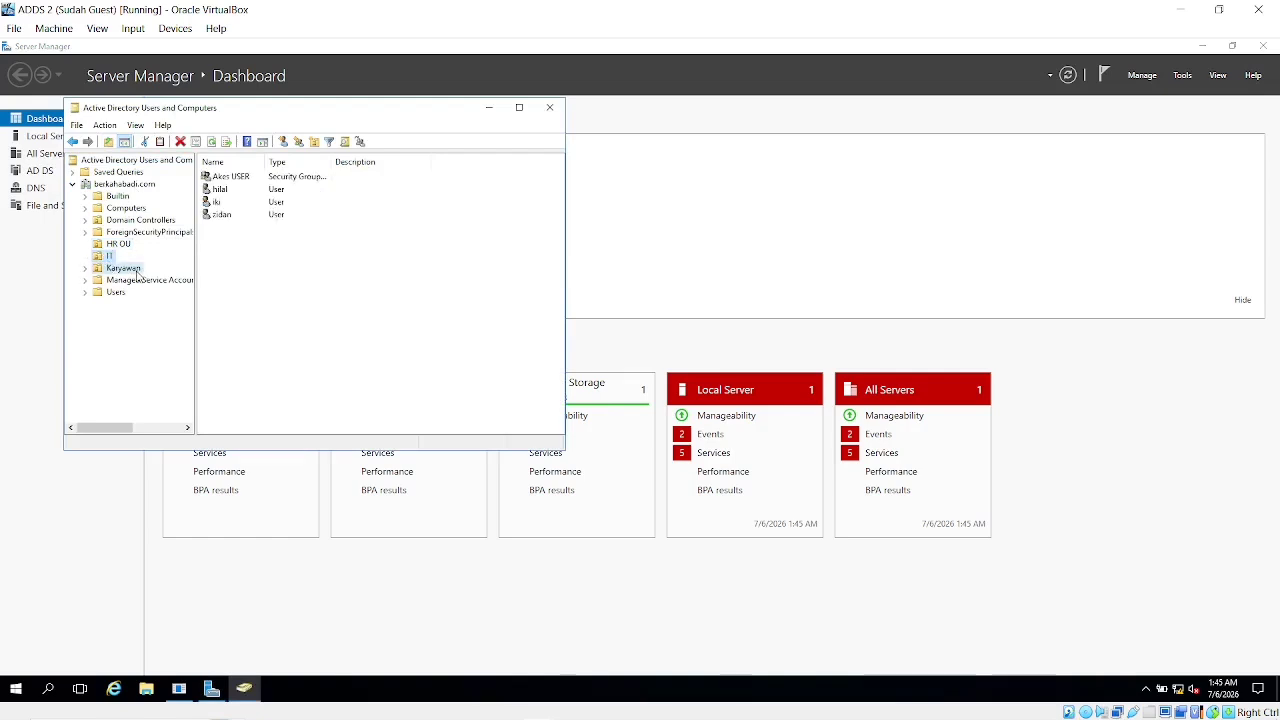
Minimize ADDS 2 and bring the ADDS virtual machine to the front
click(1180, 9)
key(alt+Tab)
key(alt+shift+Tab)
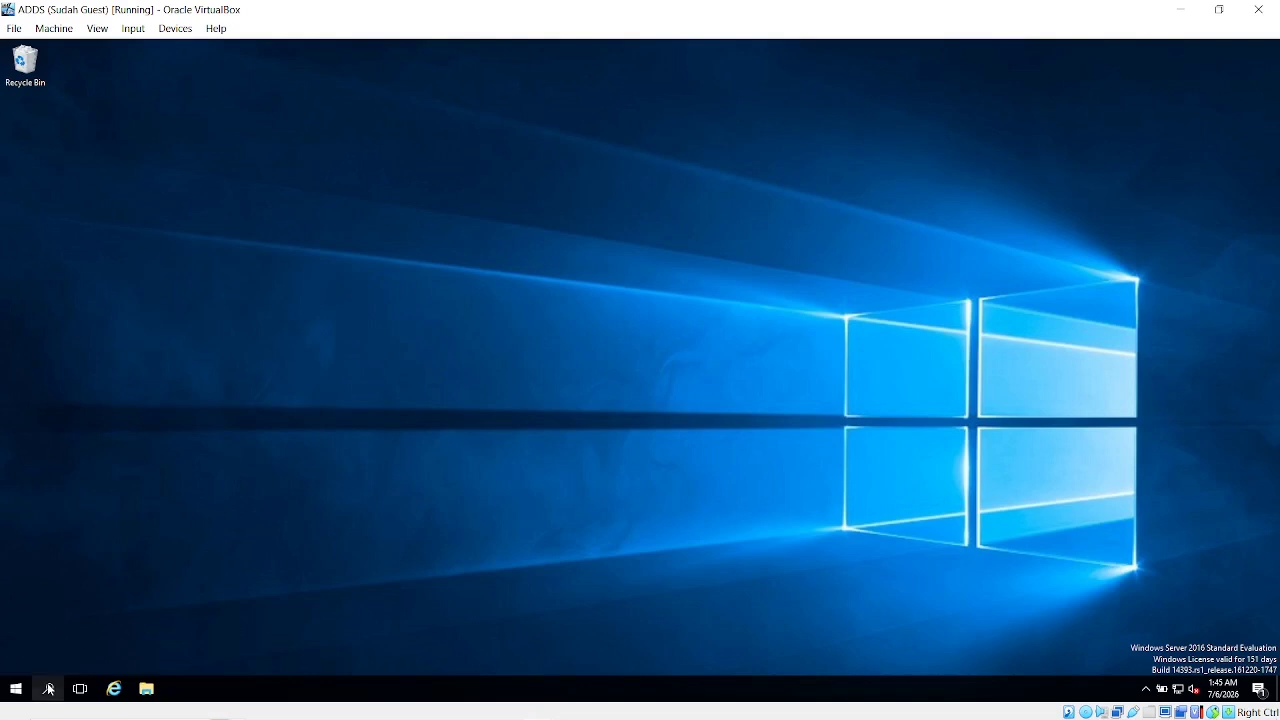
On ADDS, launch Server Manager via search 'serv' and open Active Directory Users and Computers
click(47, 686)
text(serv)
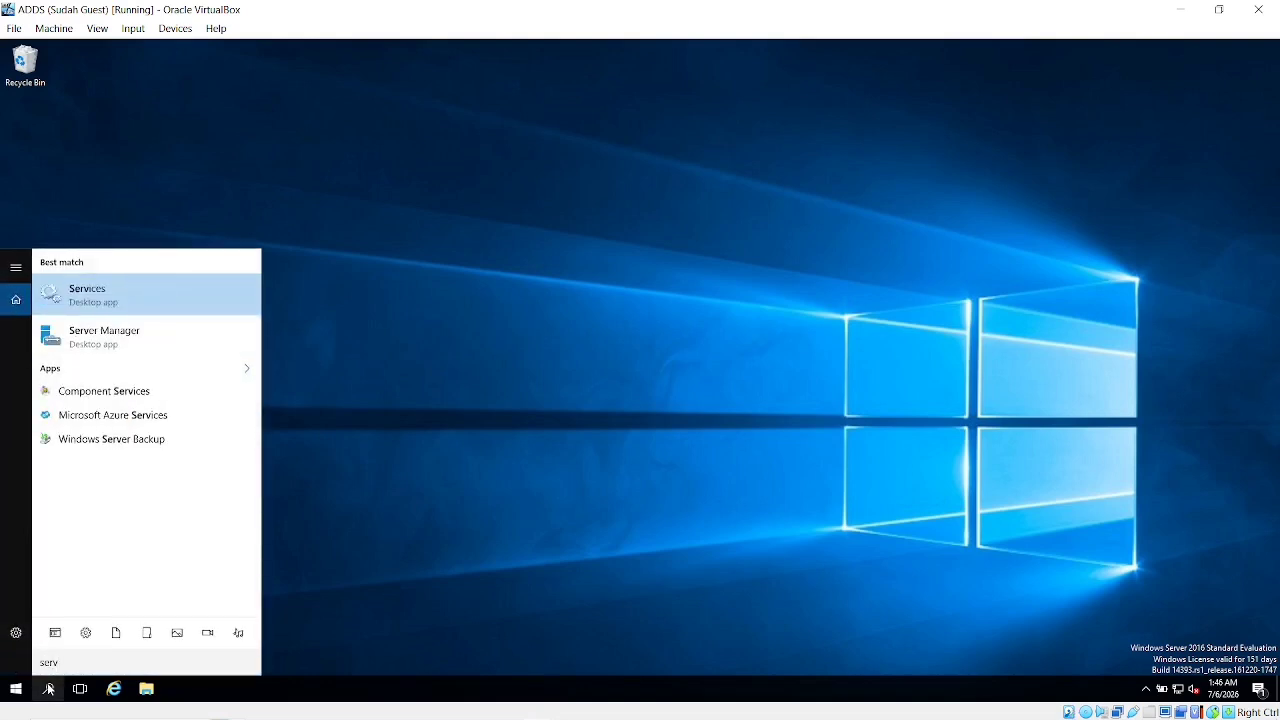
key(Down)
key(Return)
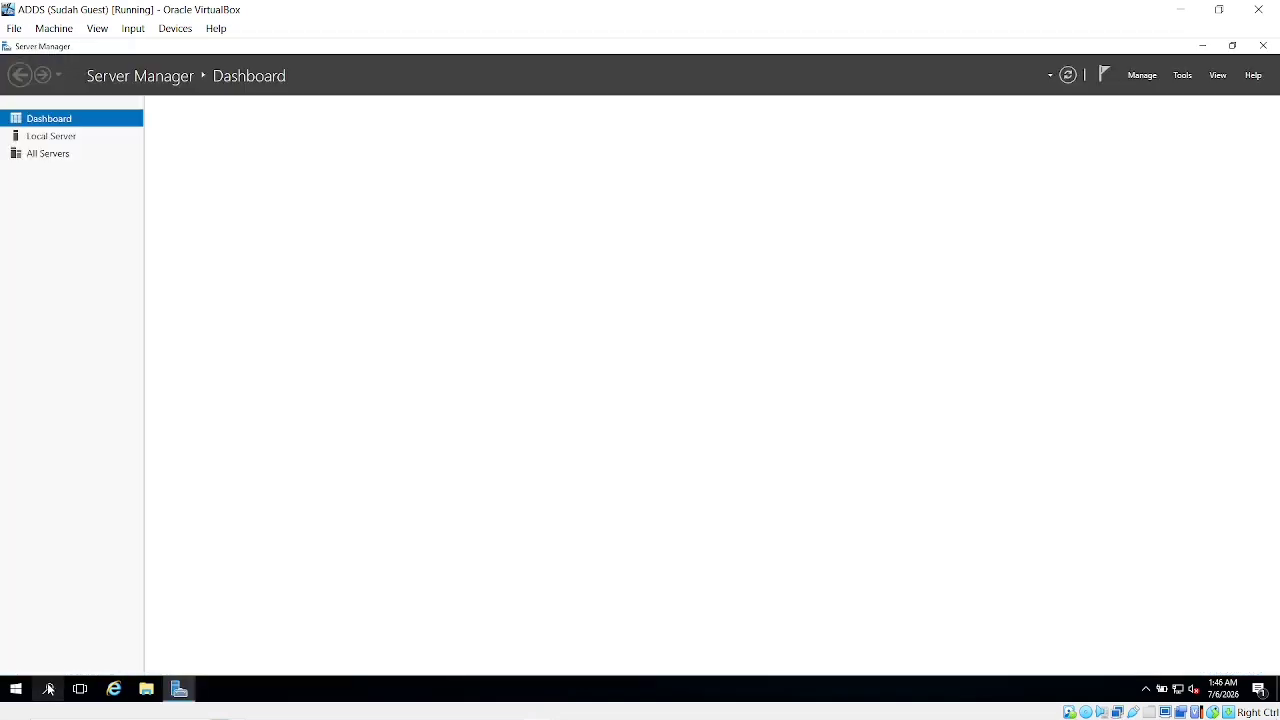
click(1183, 77)
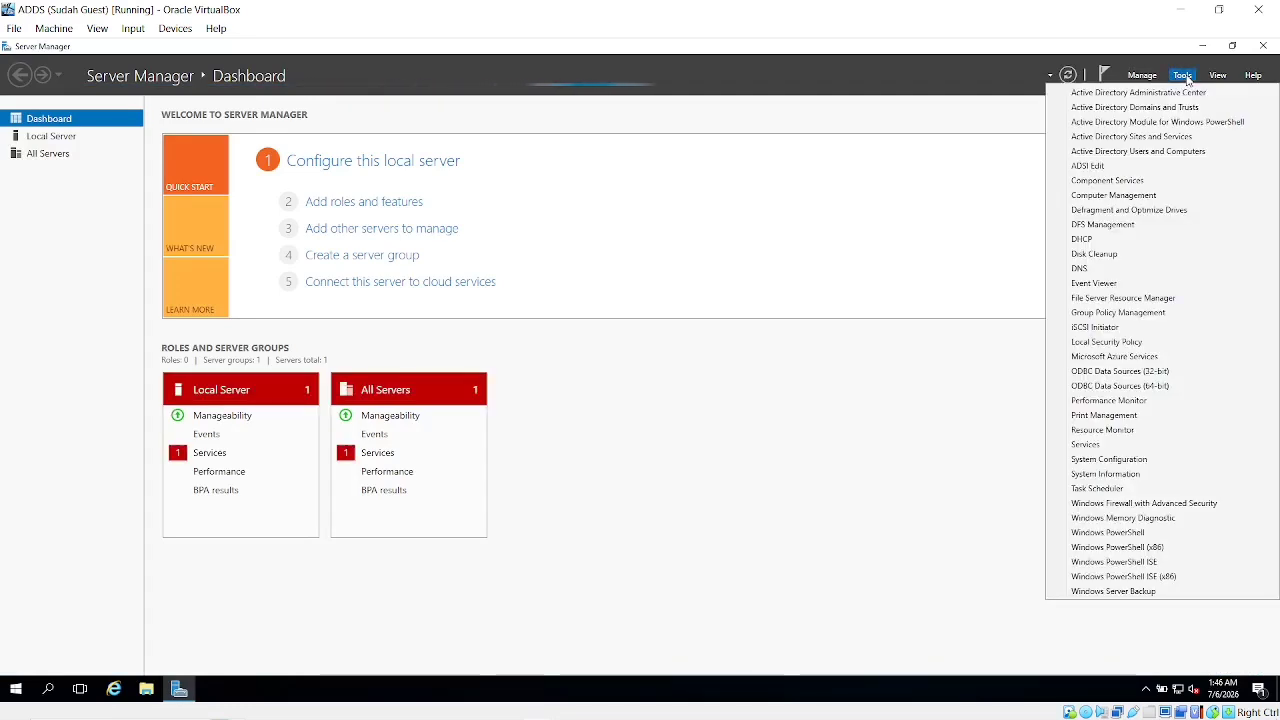
click(1140, 151)
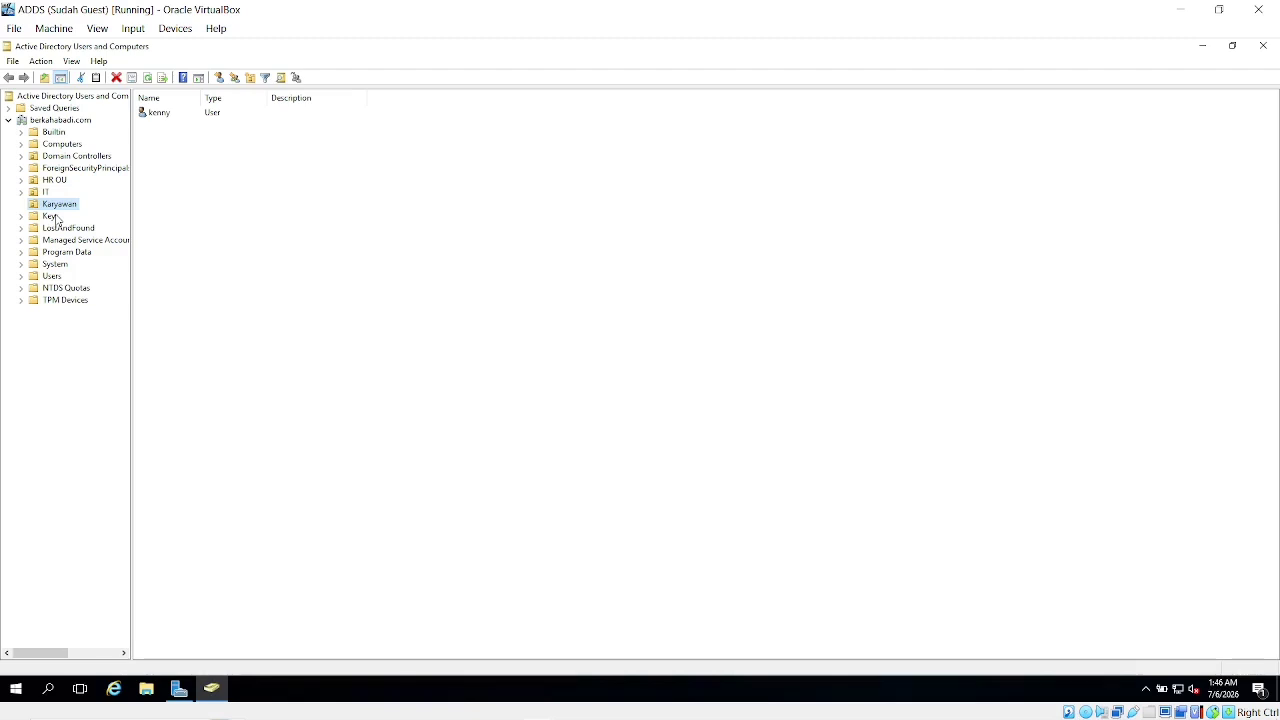
Browse the IT, HR OU and Karyawan units, seeing user kenny in Karyawan
click(46, 192)
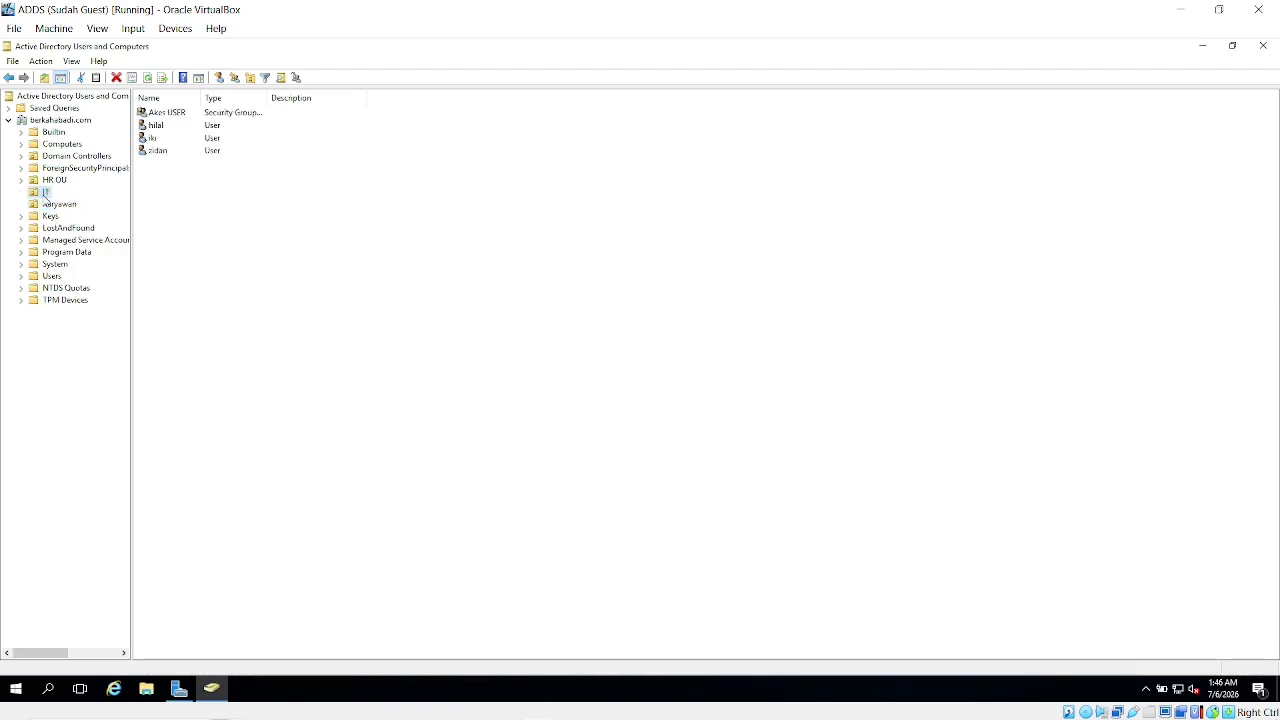
click(60, 182)
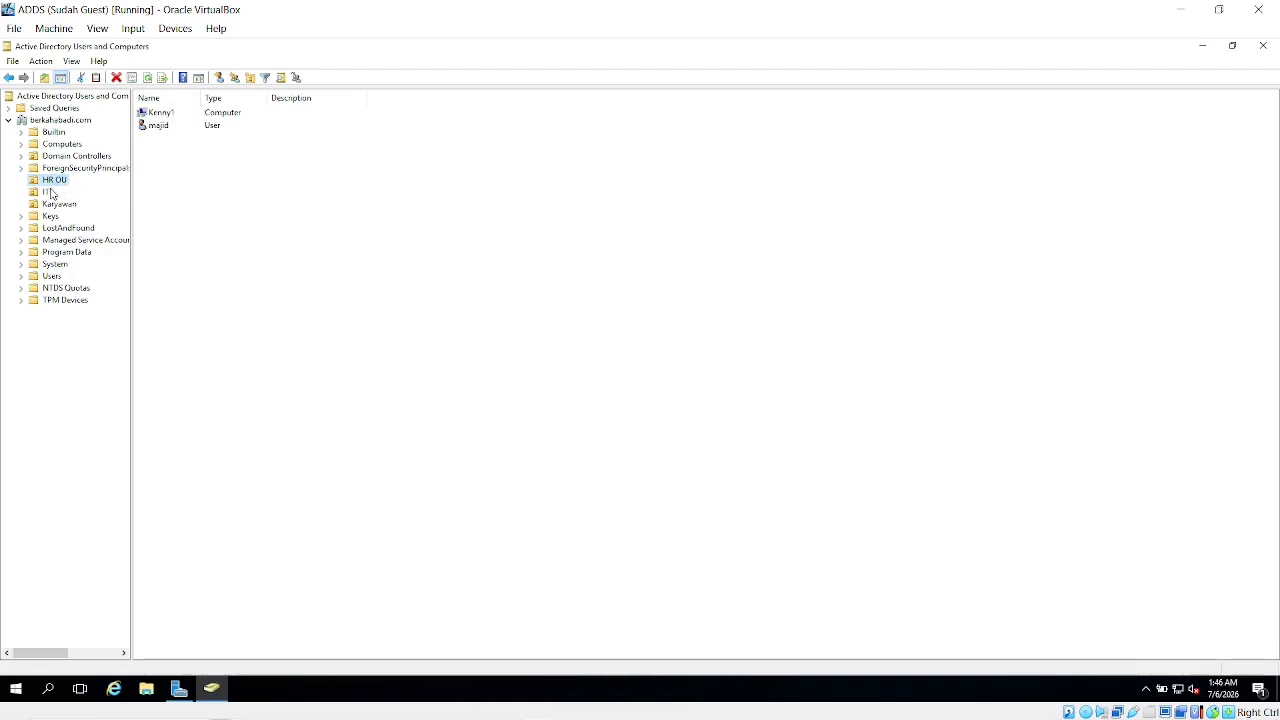
click(50, 193)
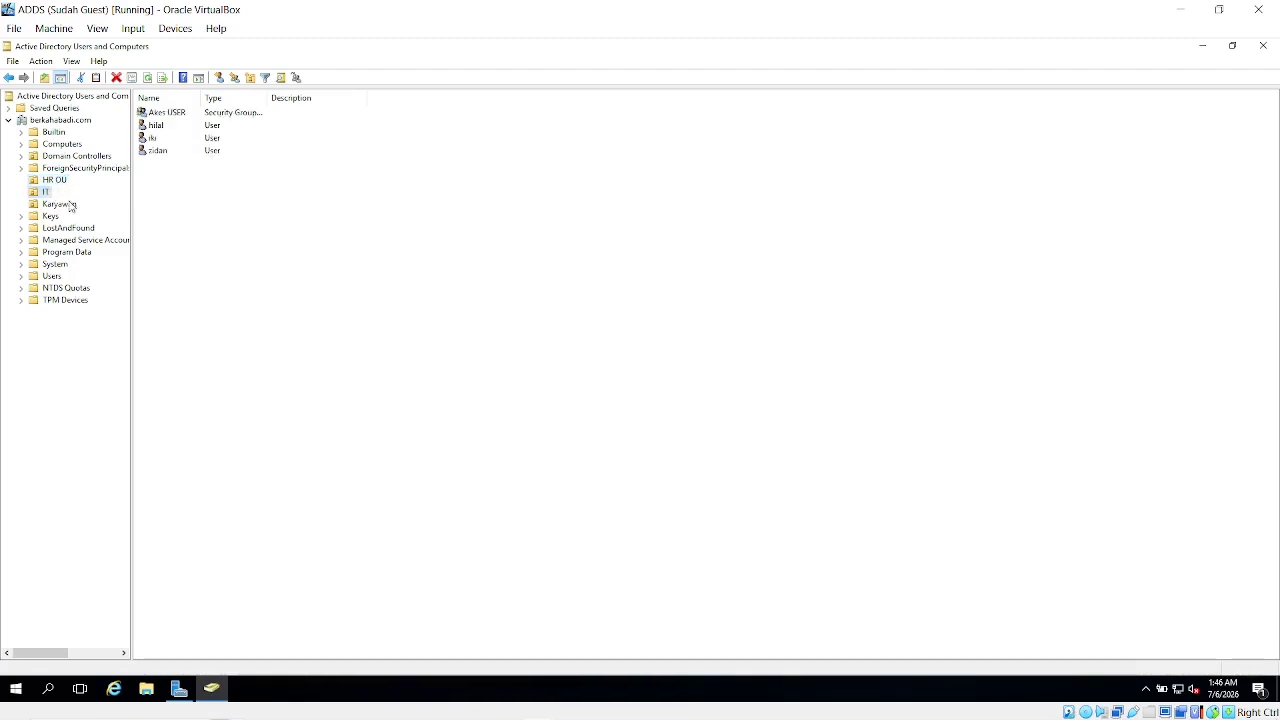
click(69, 206)
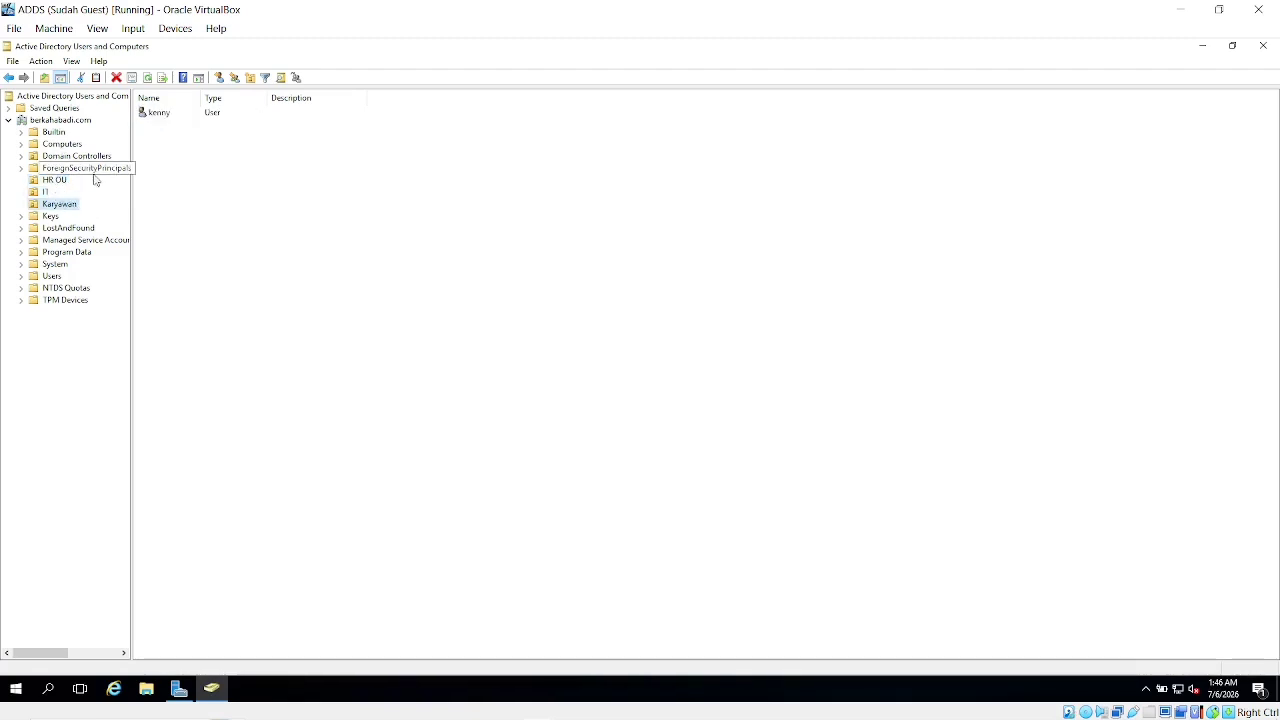
Start a new user in the IT OU with first name and logon name 'ical'
right_click(47, 195)
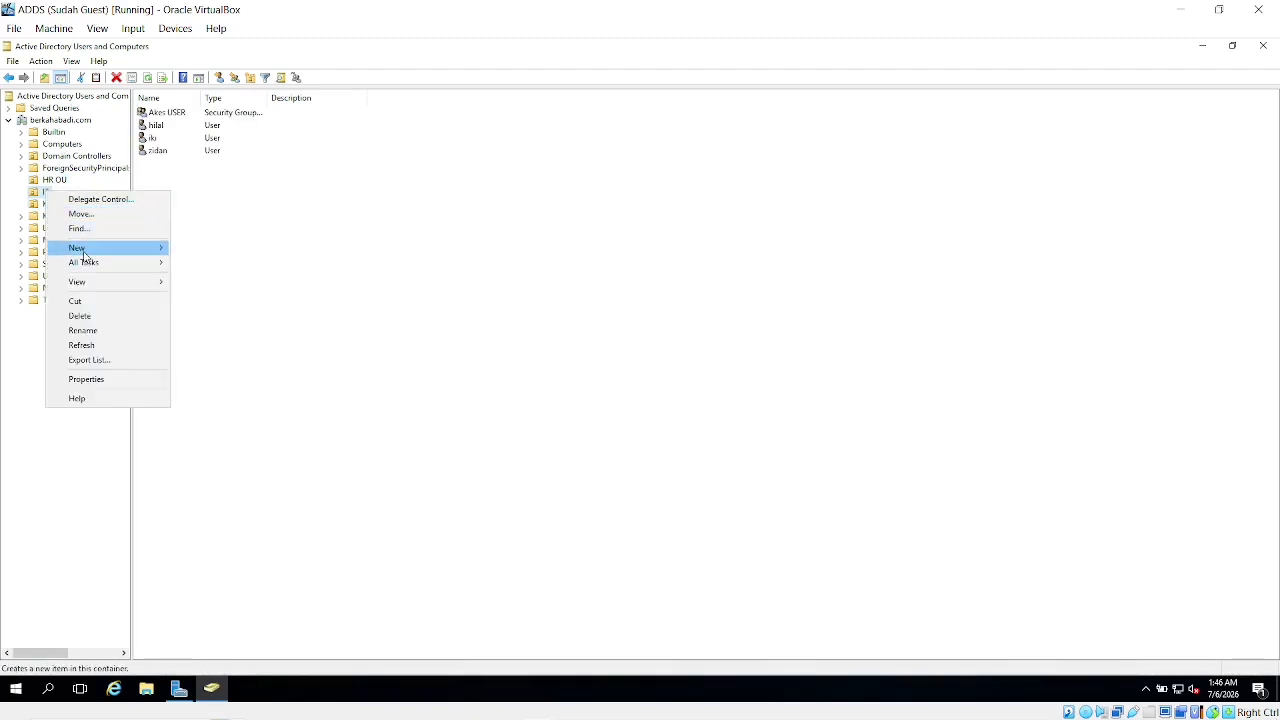
mouse_move(84, 255)
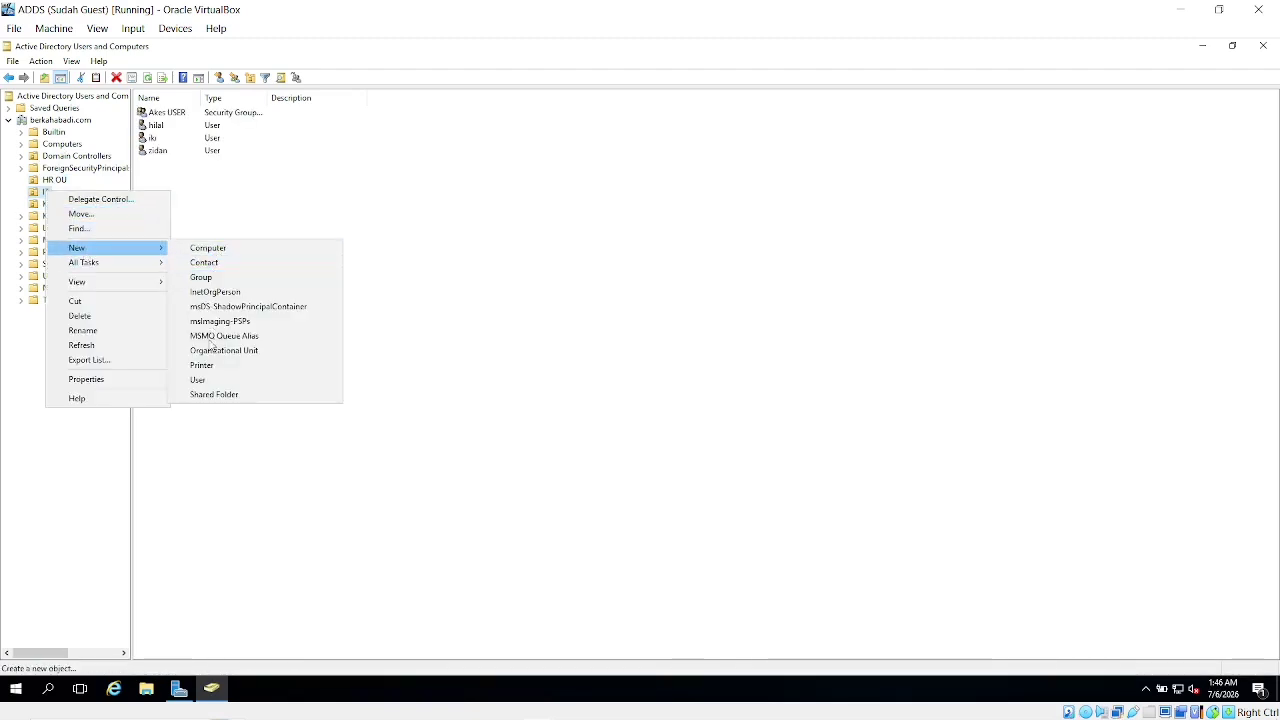
click(210, 381)
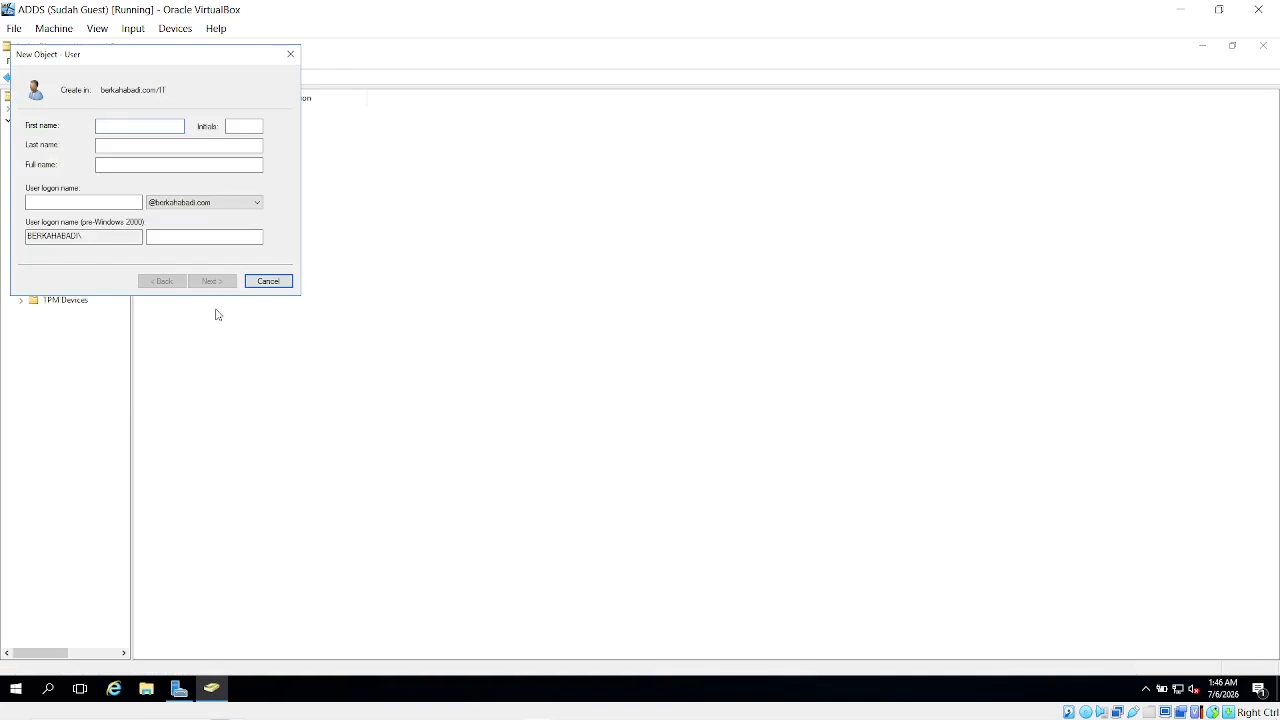
text(ical)
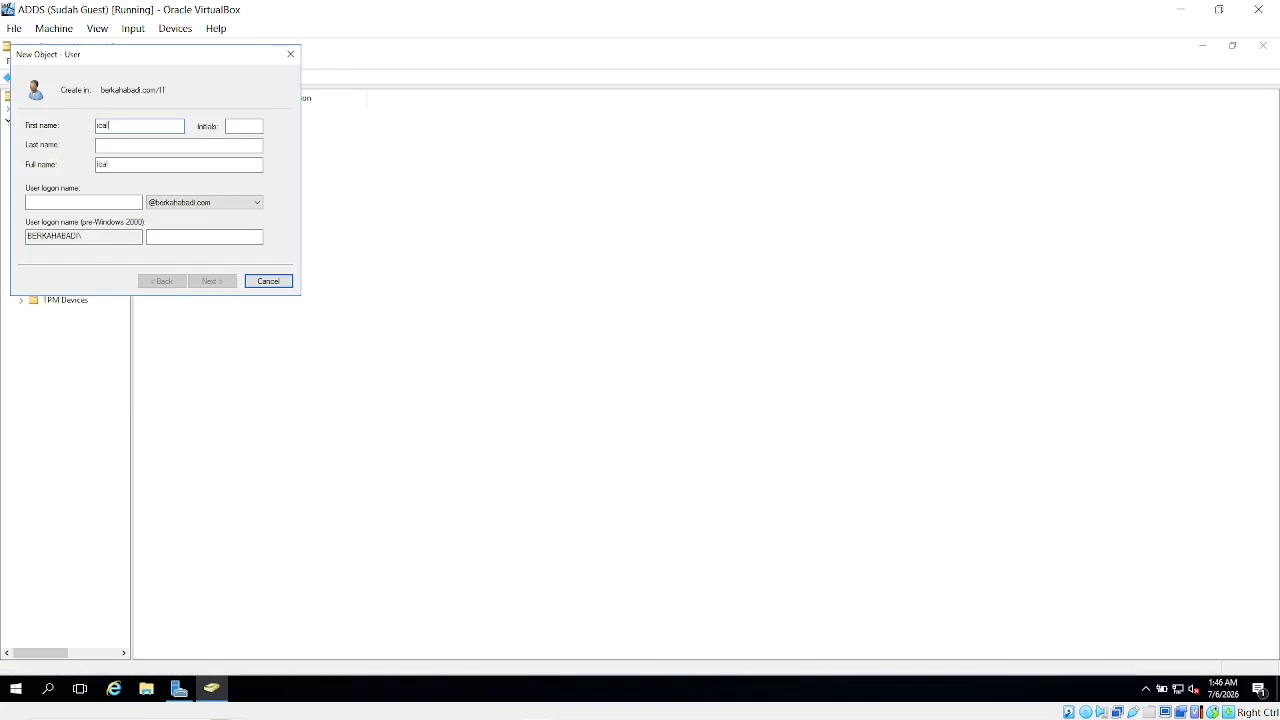
click(115, 203)
text(ical)
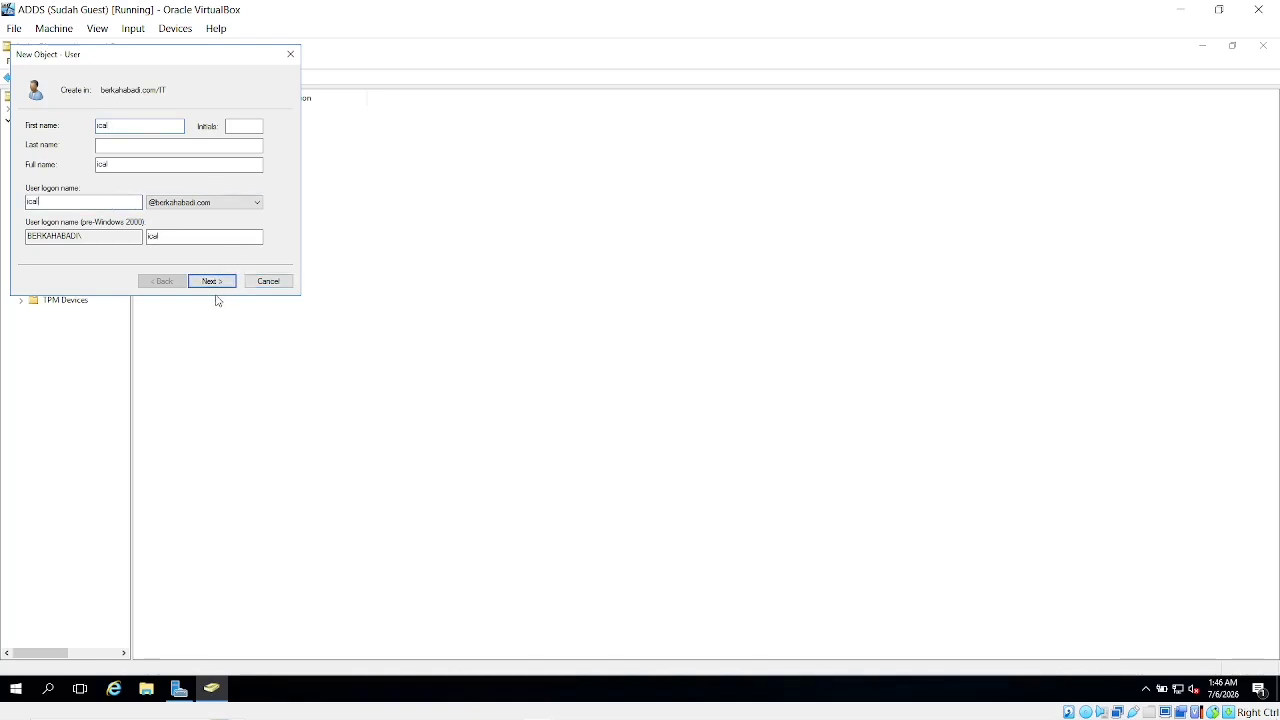
click(213, 282)
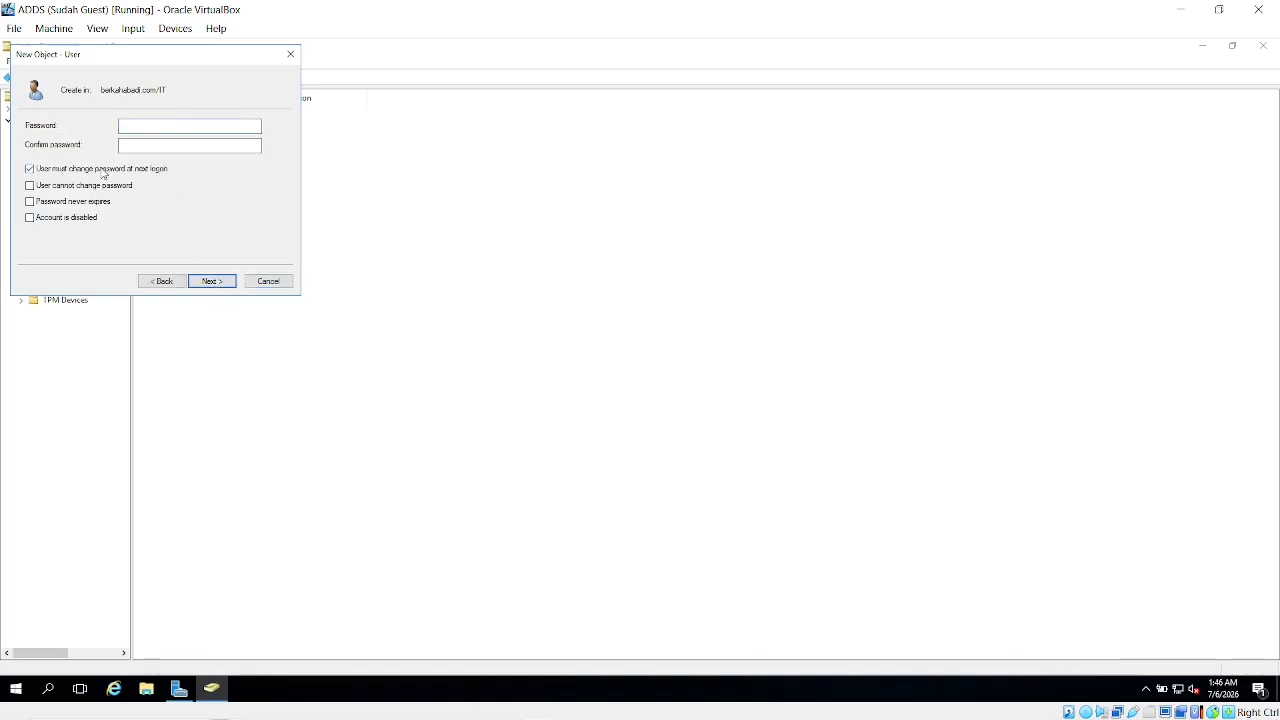
Set and confirm ical's password, finish the wizard, and minimize the ADDS VM
text(P)
click(170, 145)
text(Pa1)
click(212, 282)
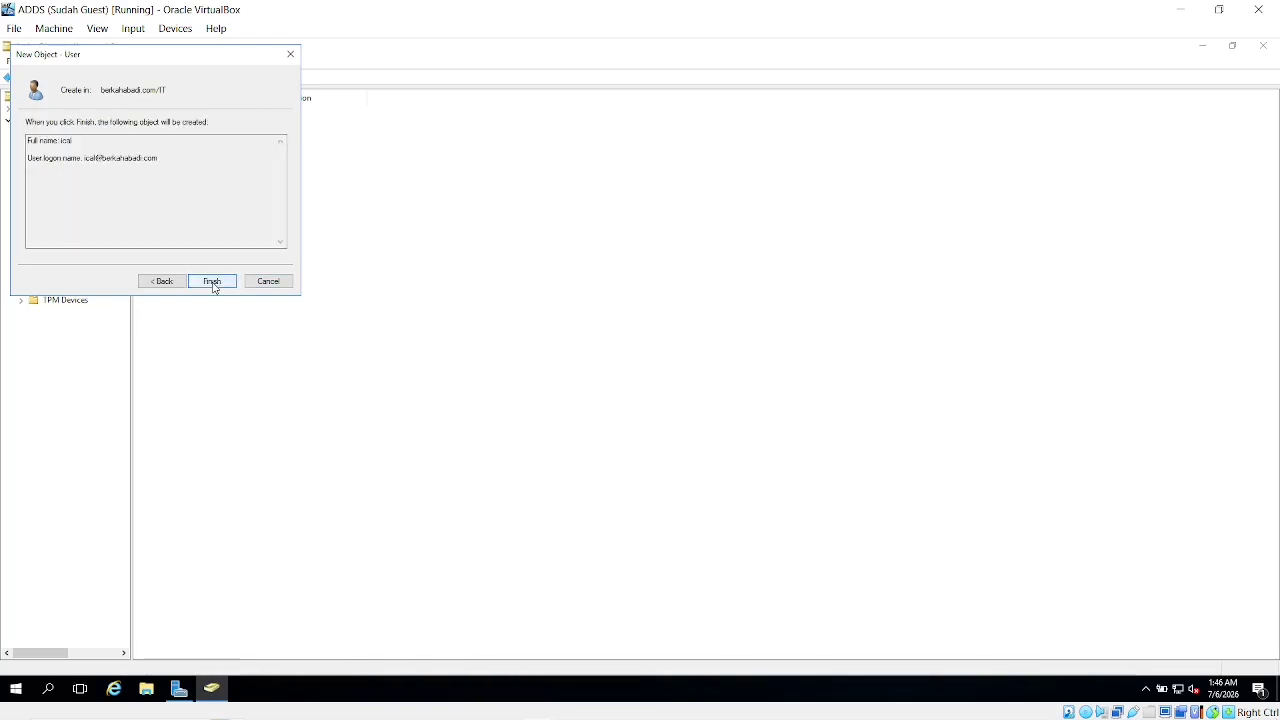
click(212, 281)
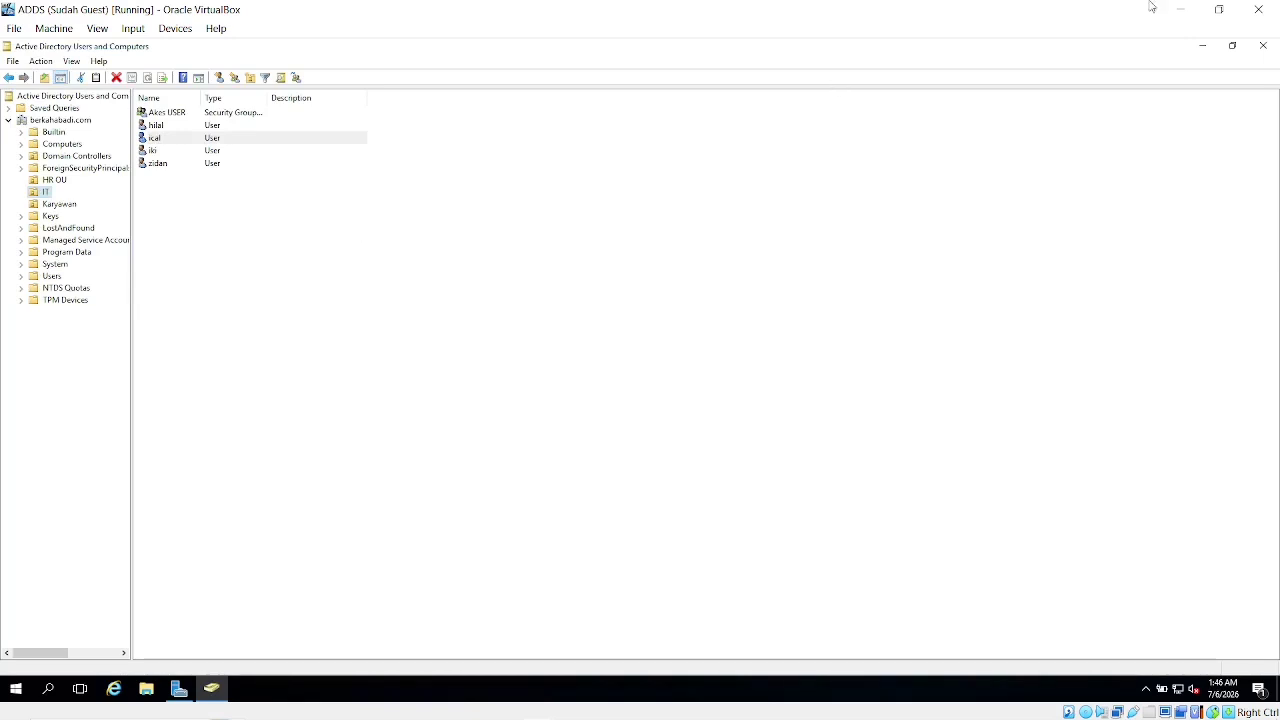
click(1181, 9)
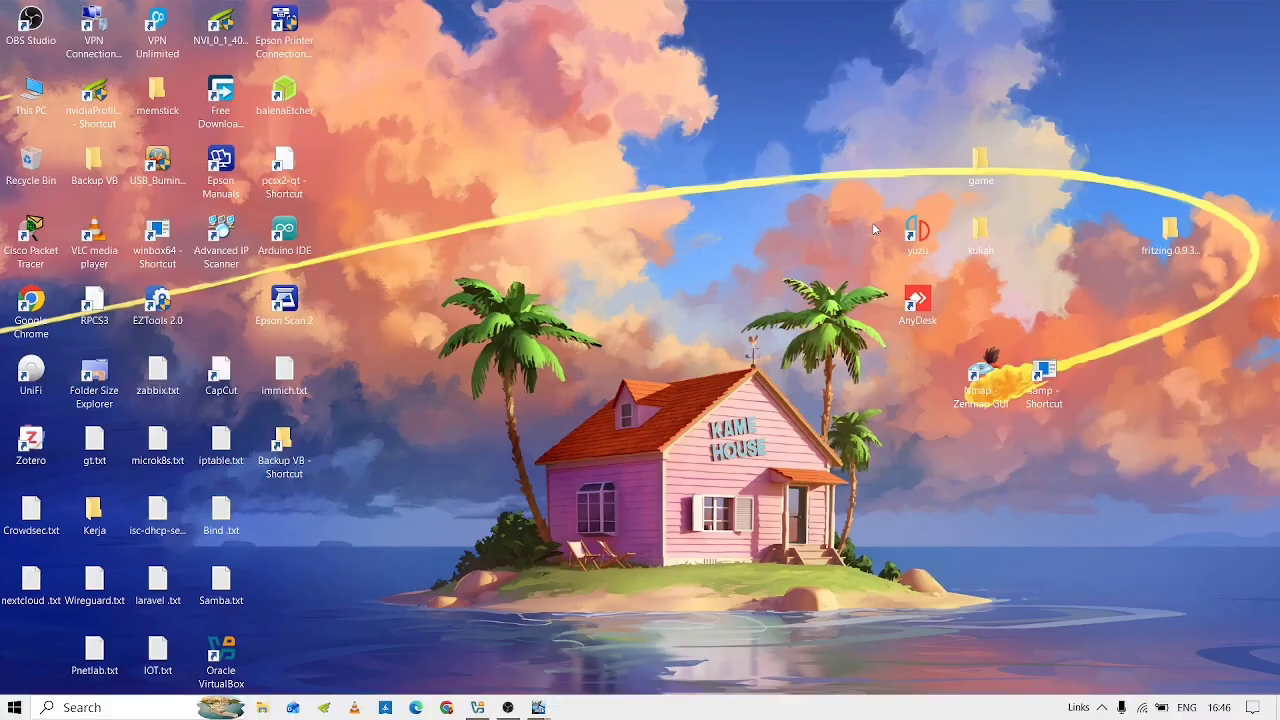
On ADDS 2, refresh the directory list and view IT's members Akes USER, hilal, iki and zidan
key(alt+Tab)
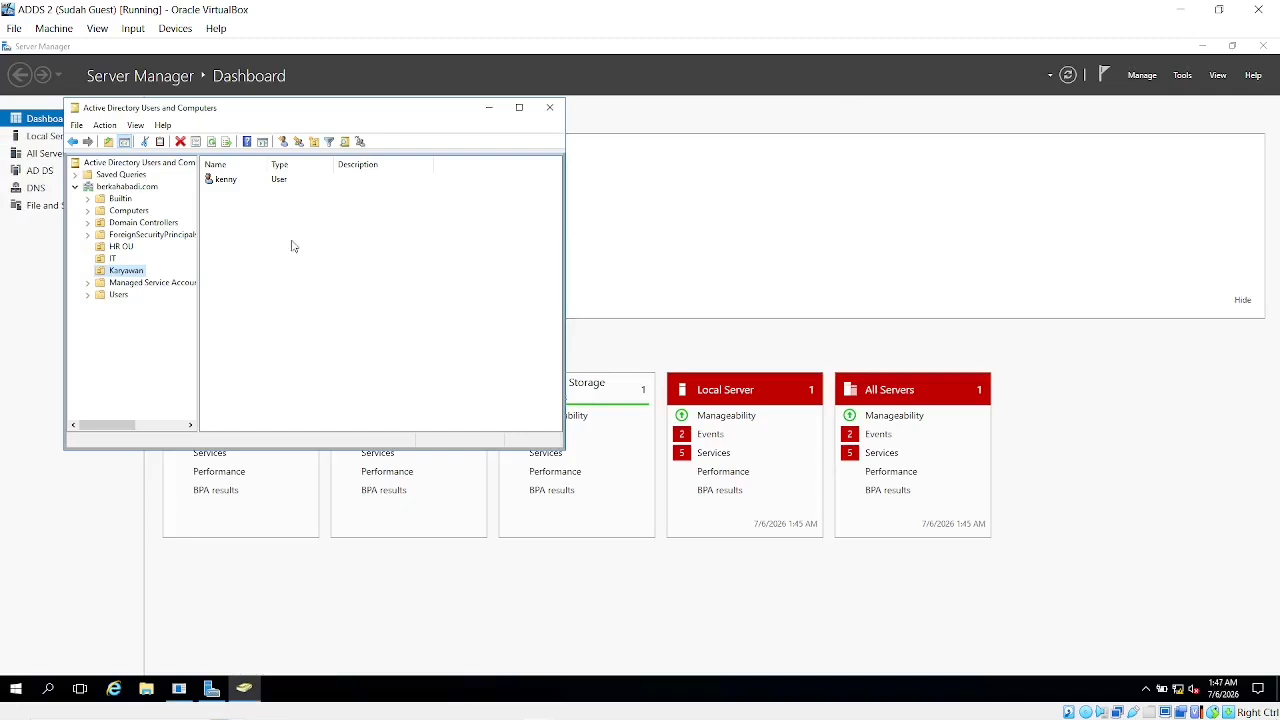
right_click(271, 268)
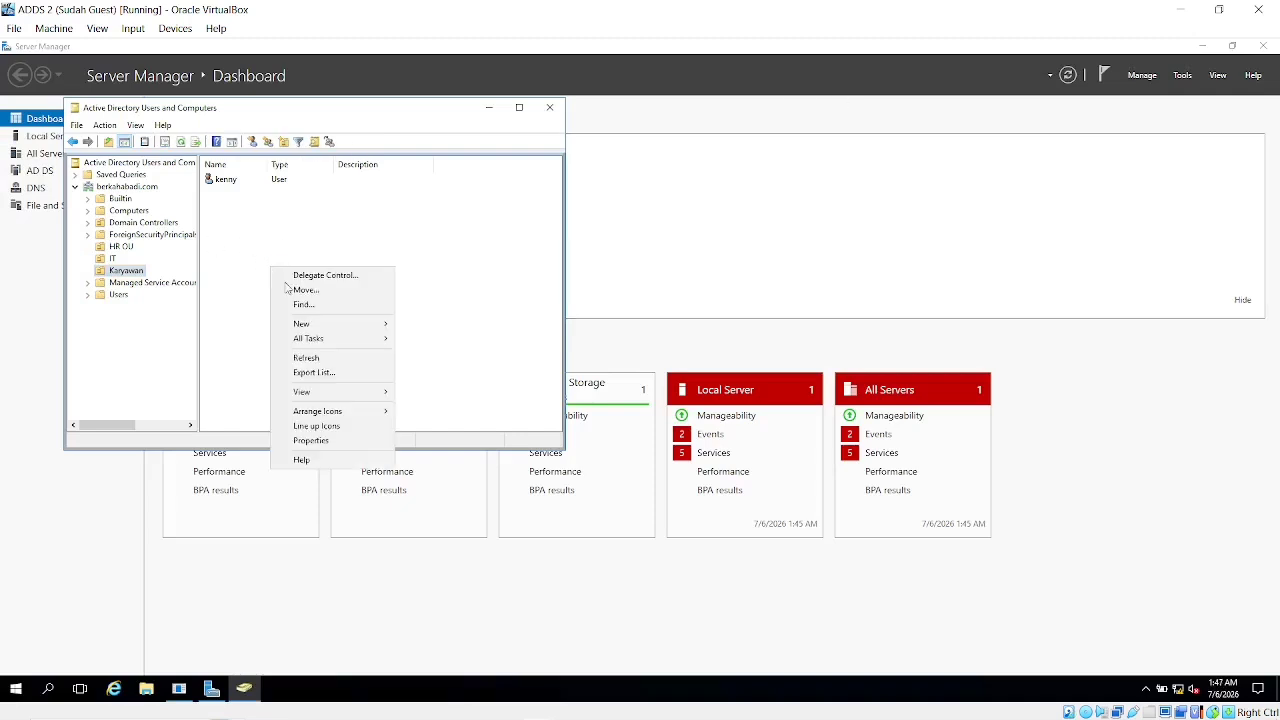
click(328, 359)
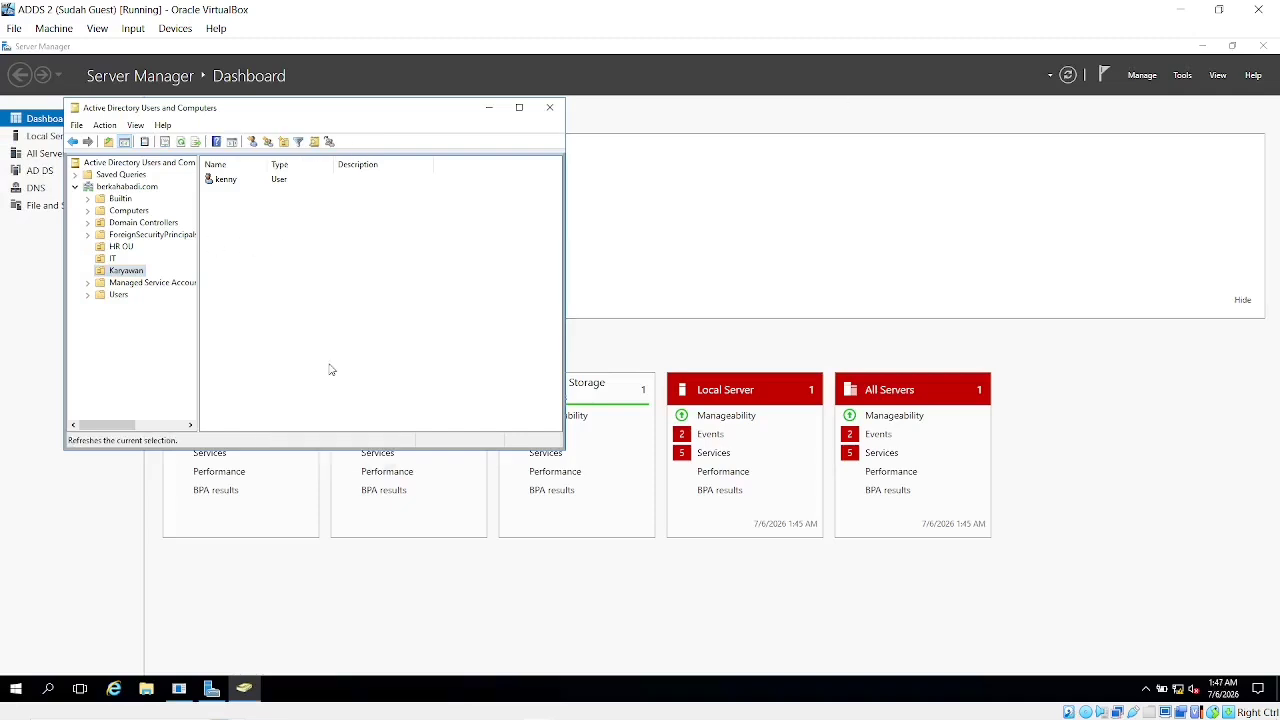
click(114, 259)
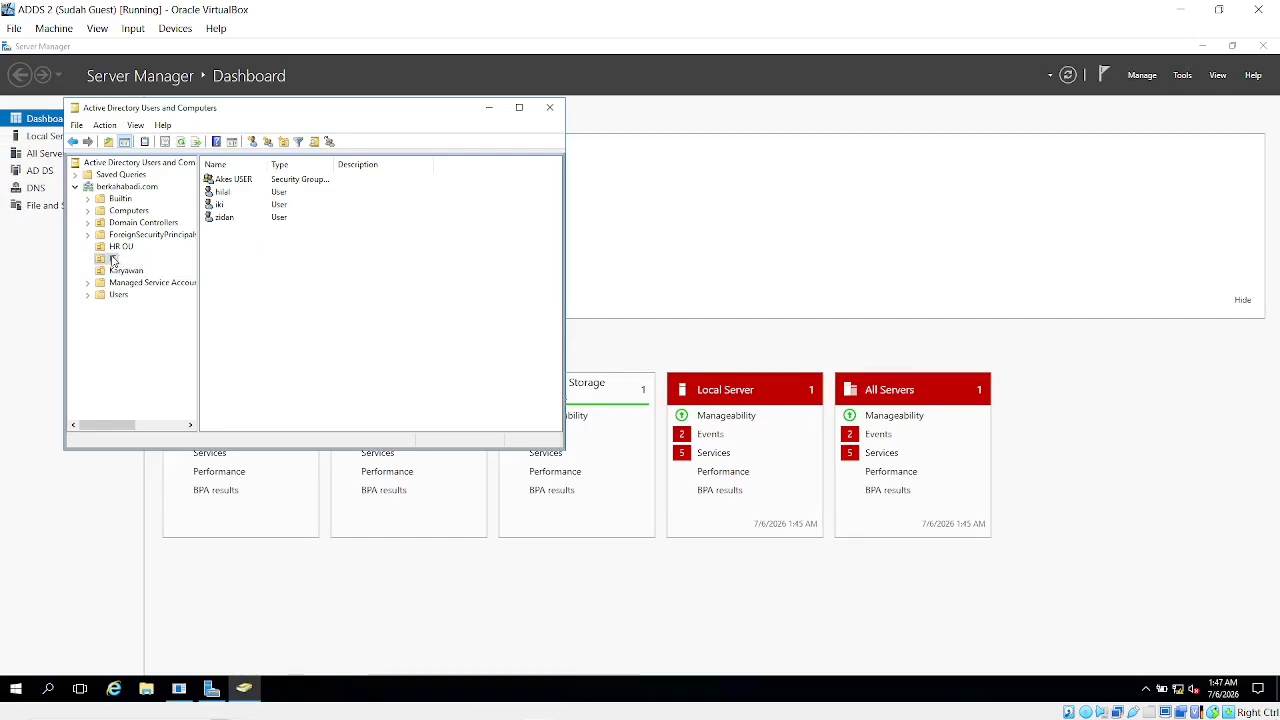
Refresh the IT OU on ADDS 2, select the replicated user ical, then close the console
right_click(112, 260)
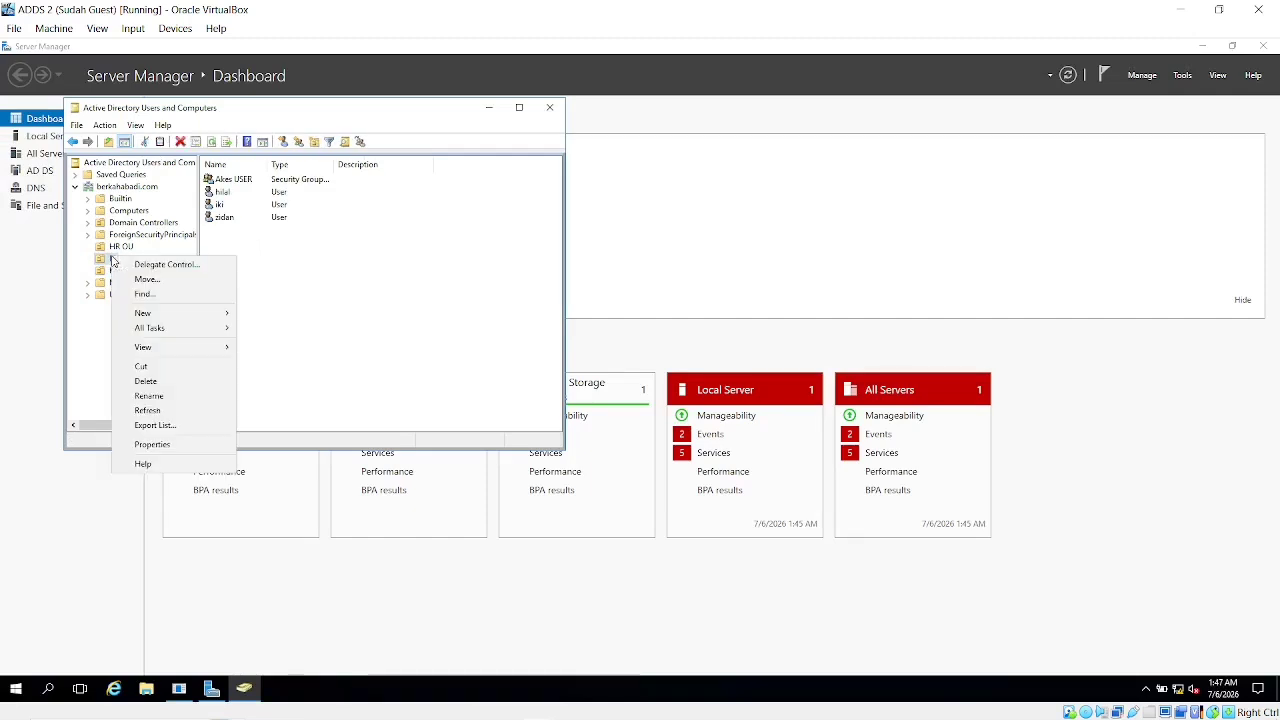
click(147, 410)
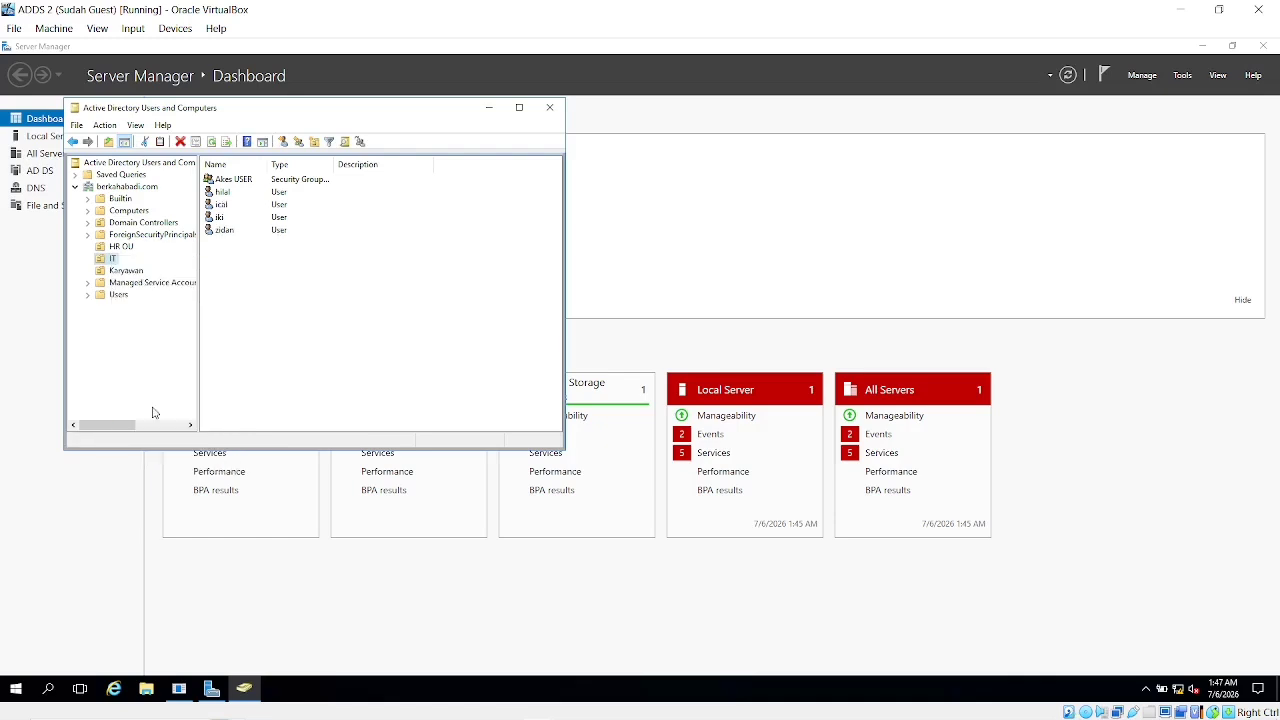
click(224, 206)
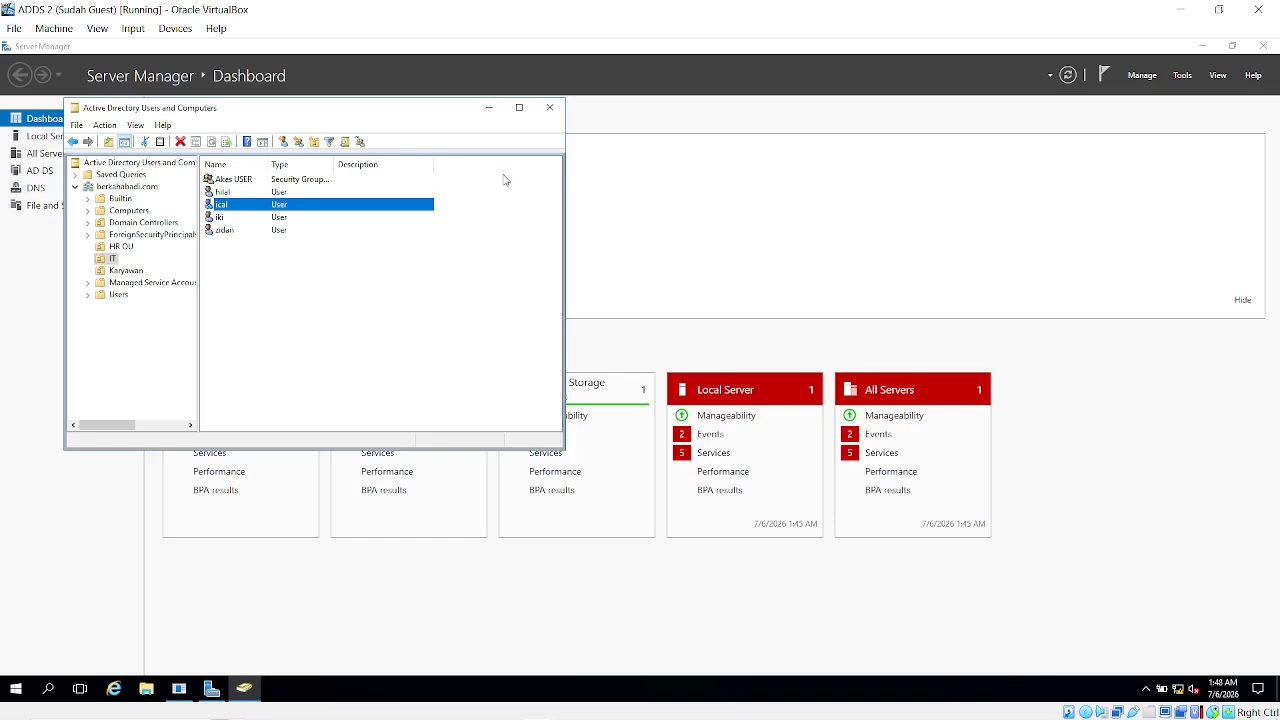
click(550, 108)
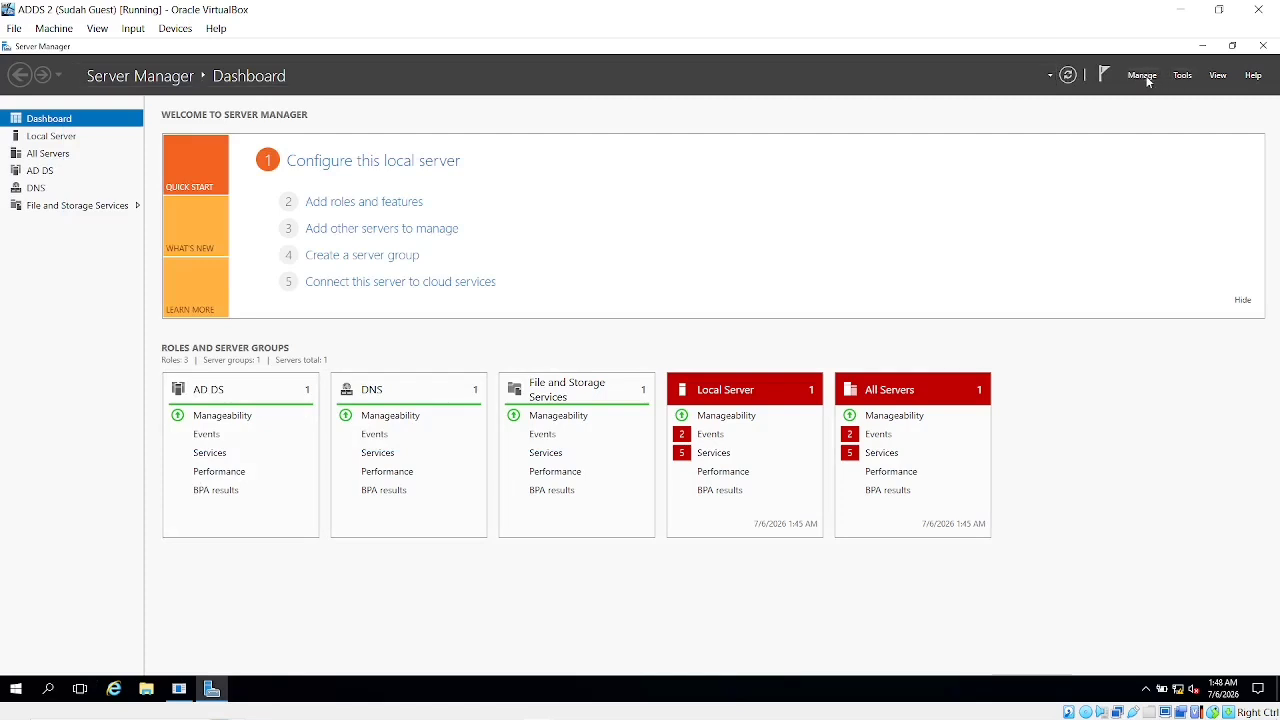
click(1142, 75)
click(1162, 93)
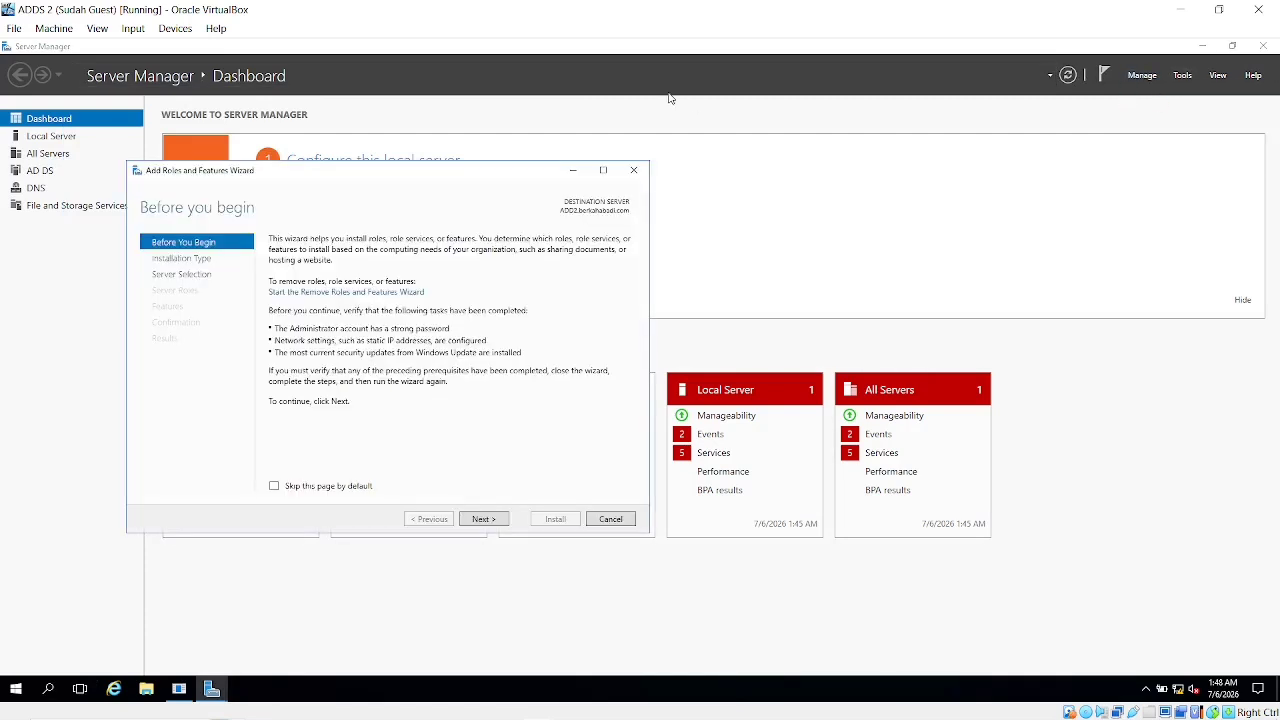
click(193, 276)
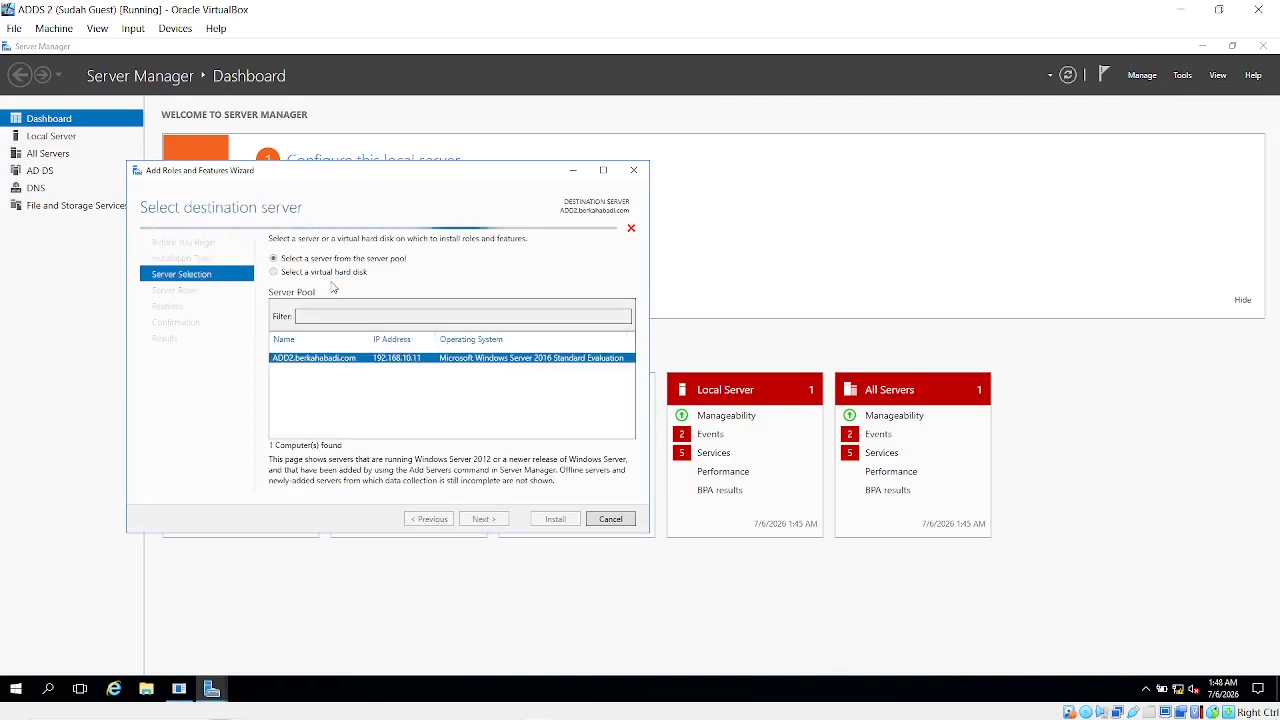
click(174, 290)
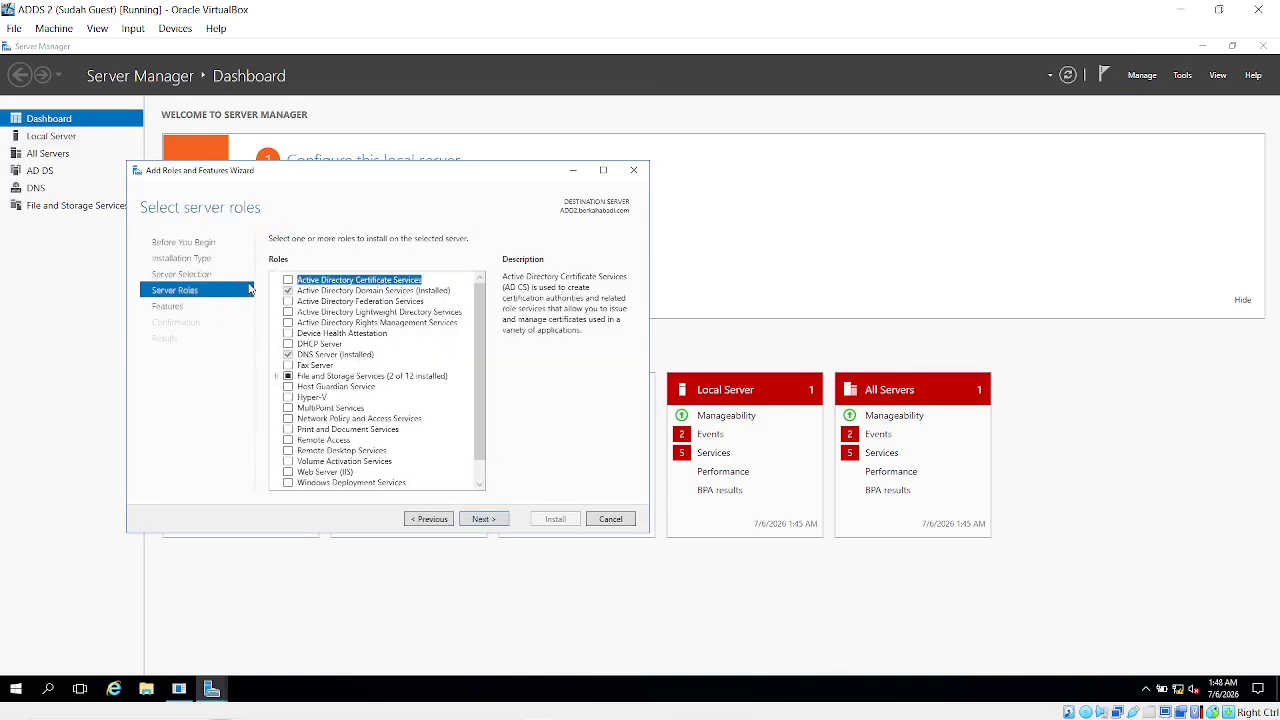
click(370, 291)
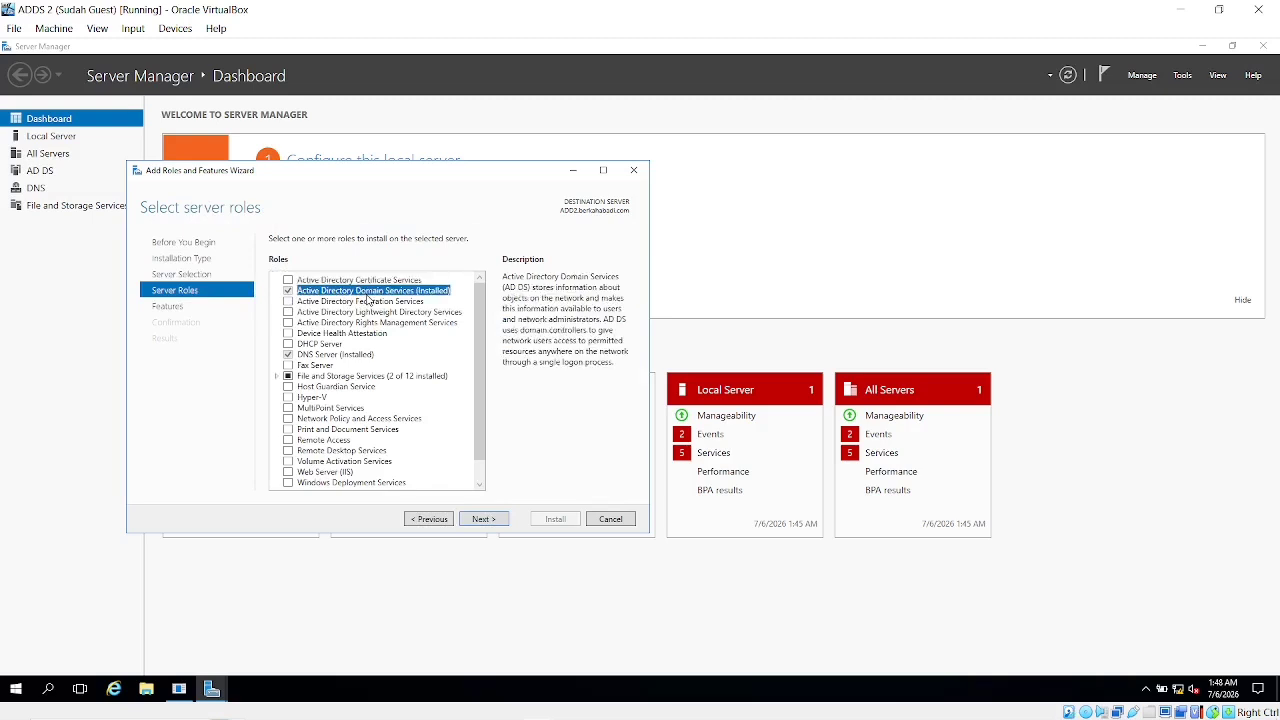
click(611, 519)
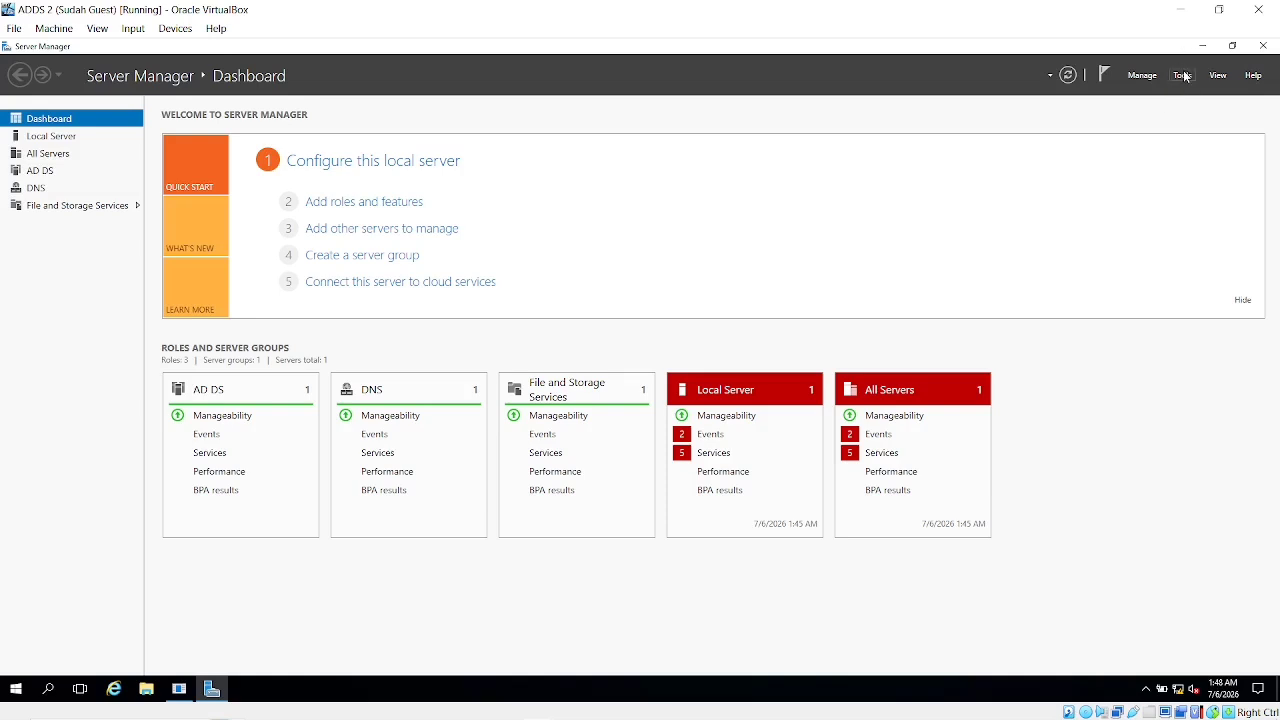
Reopen Active Directory Users and Computers to verify ical in IT, close it, and minimize VirtualBox
click(1184, 76)
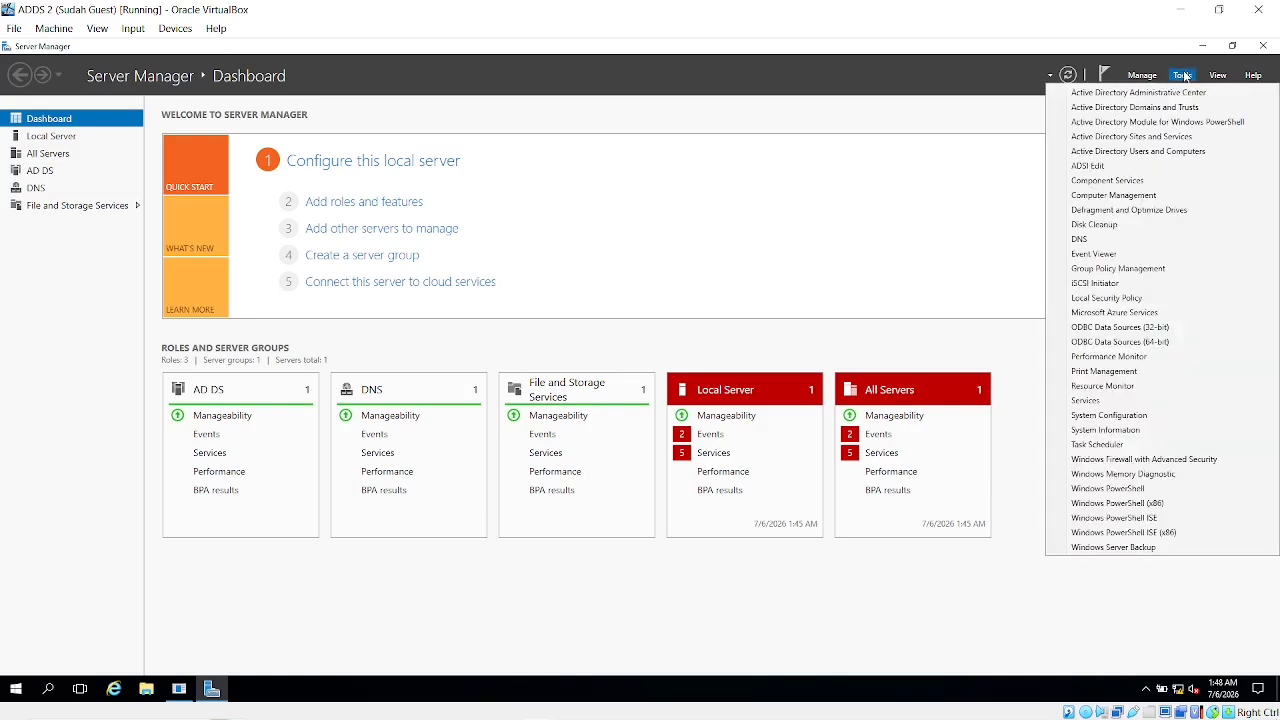
click(1147, 154)
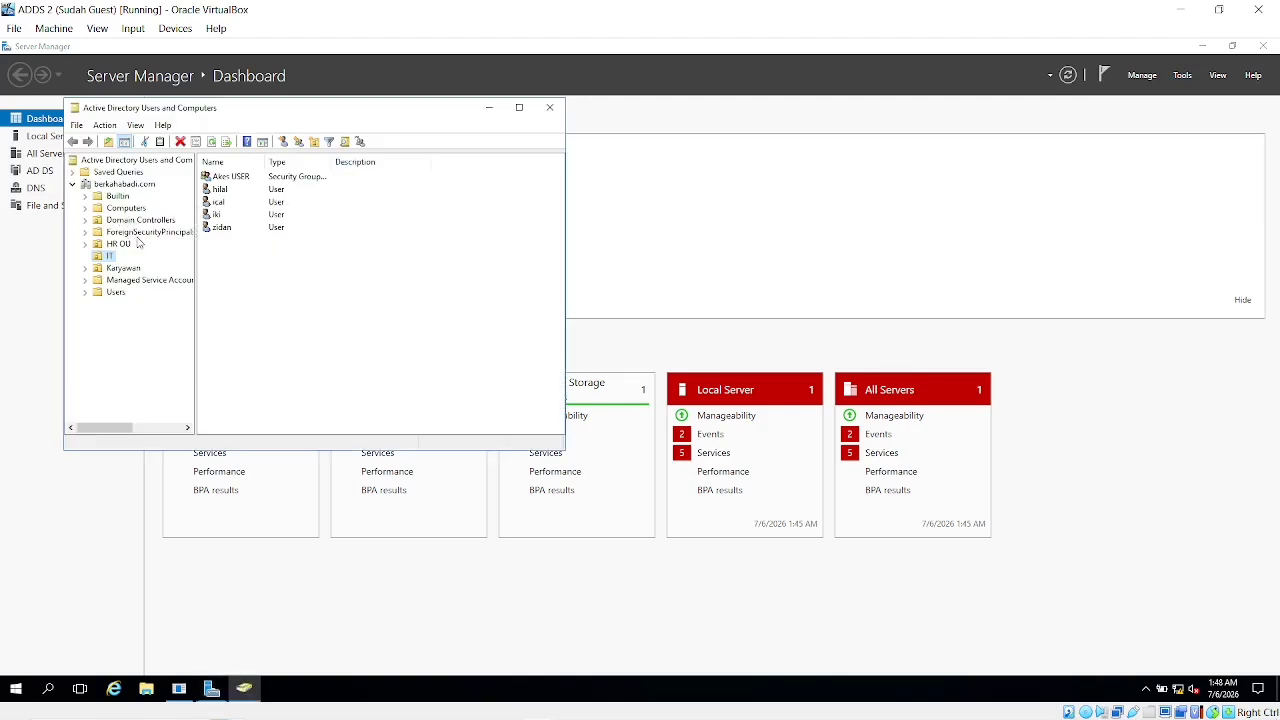
click(268, 280)
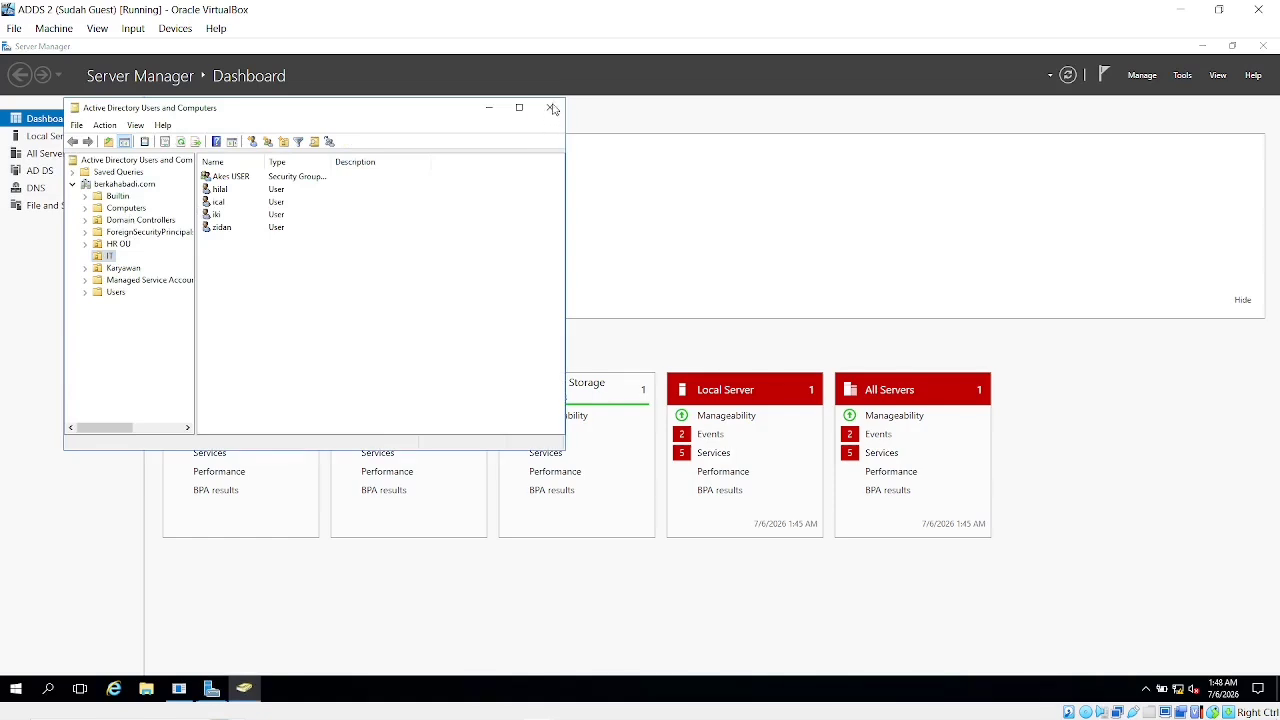
click(549, 107)
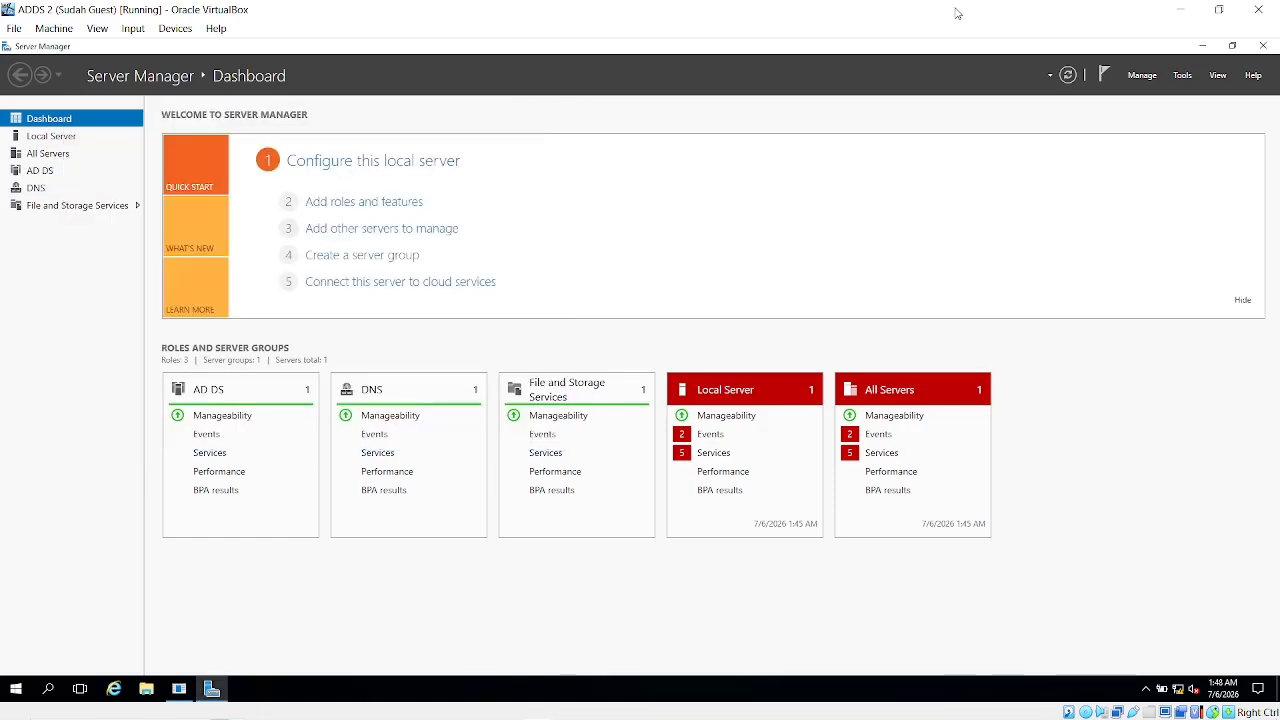
click(1180, 8)
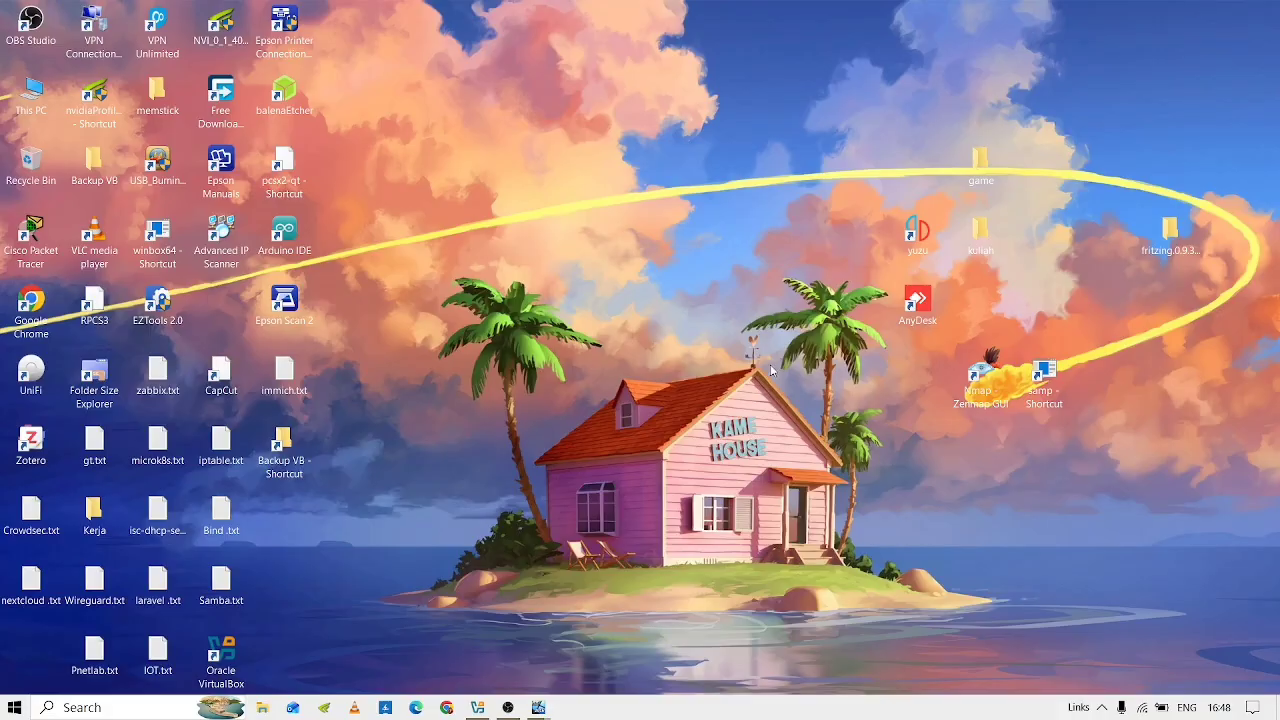
Check Task Manager via a 'task' search, minimize it, and switch to OBS Studio
click(90, 707)
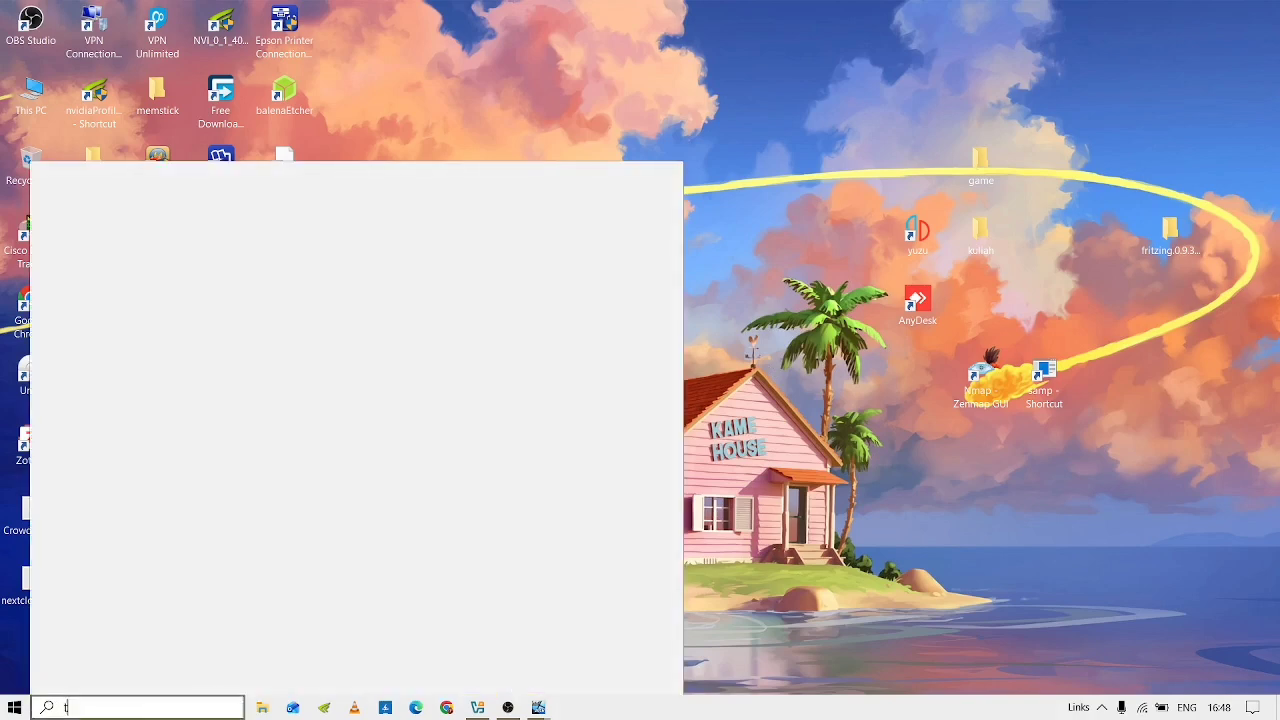
text(task)
key(Return)
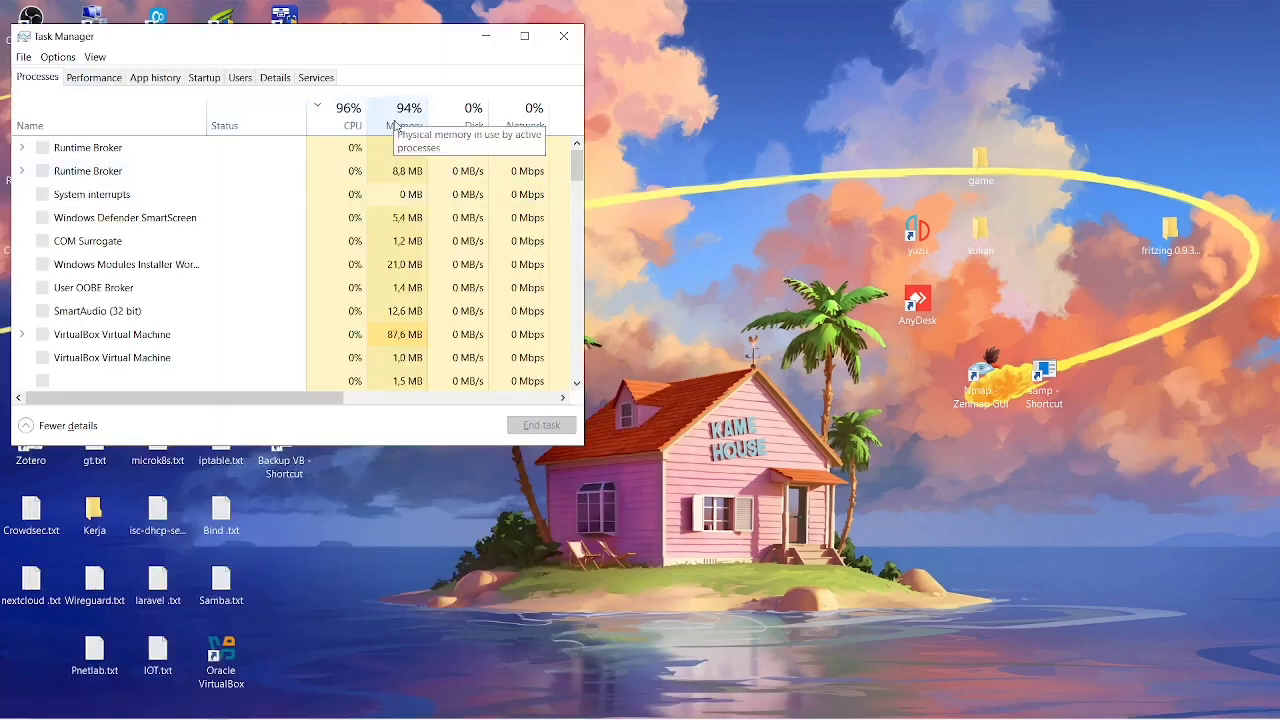
click(486, 37)
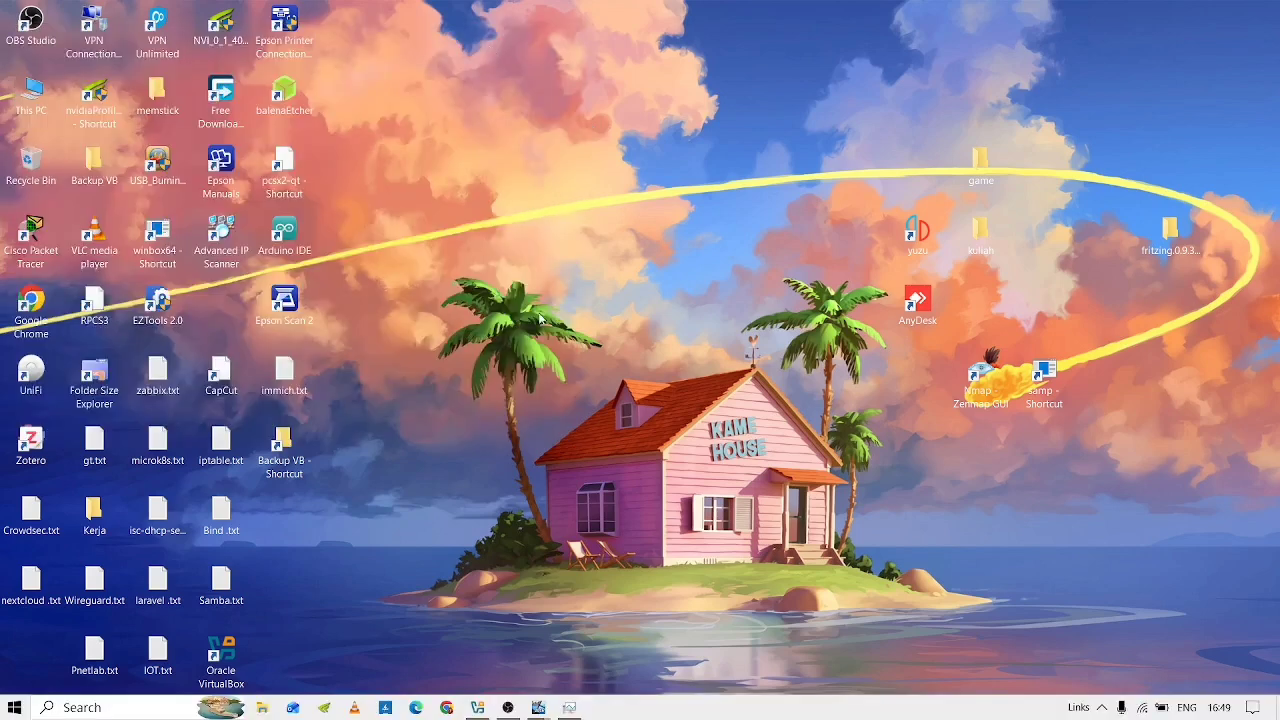
key(alt+Tab)
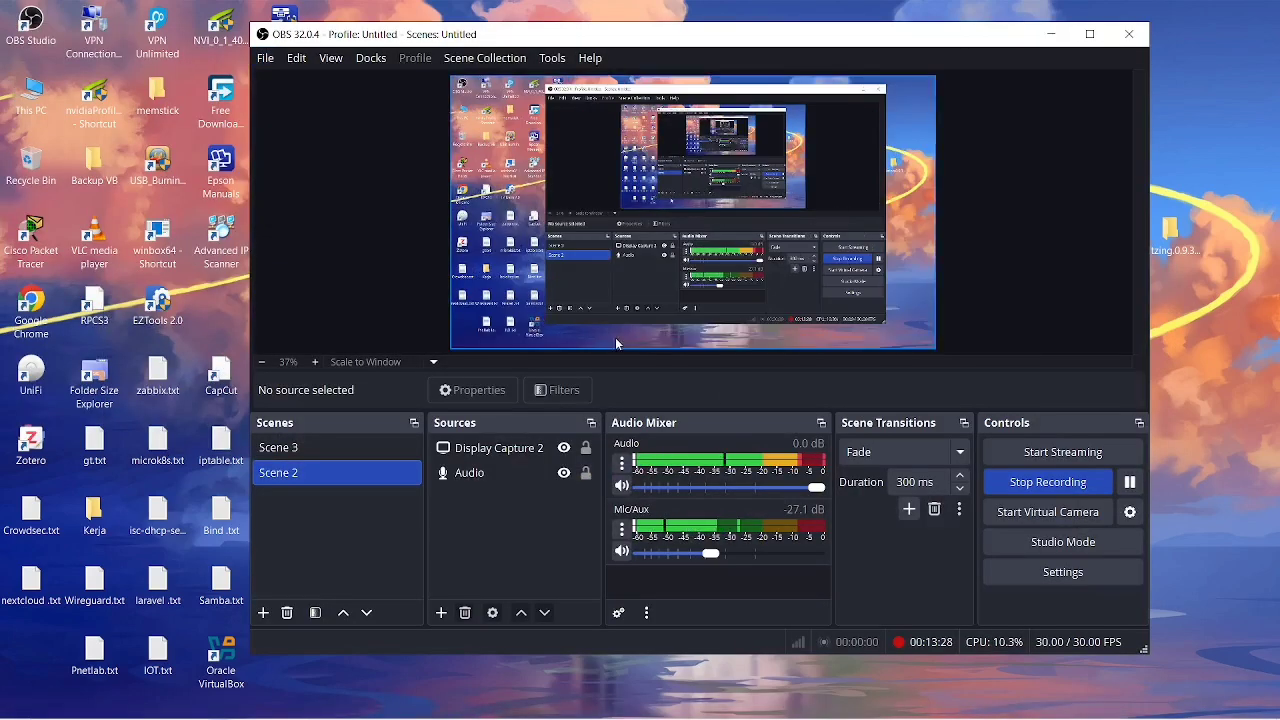